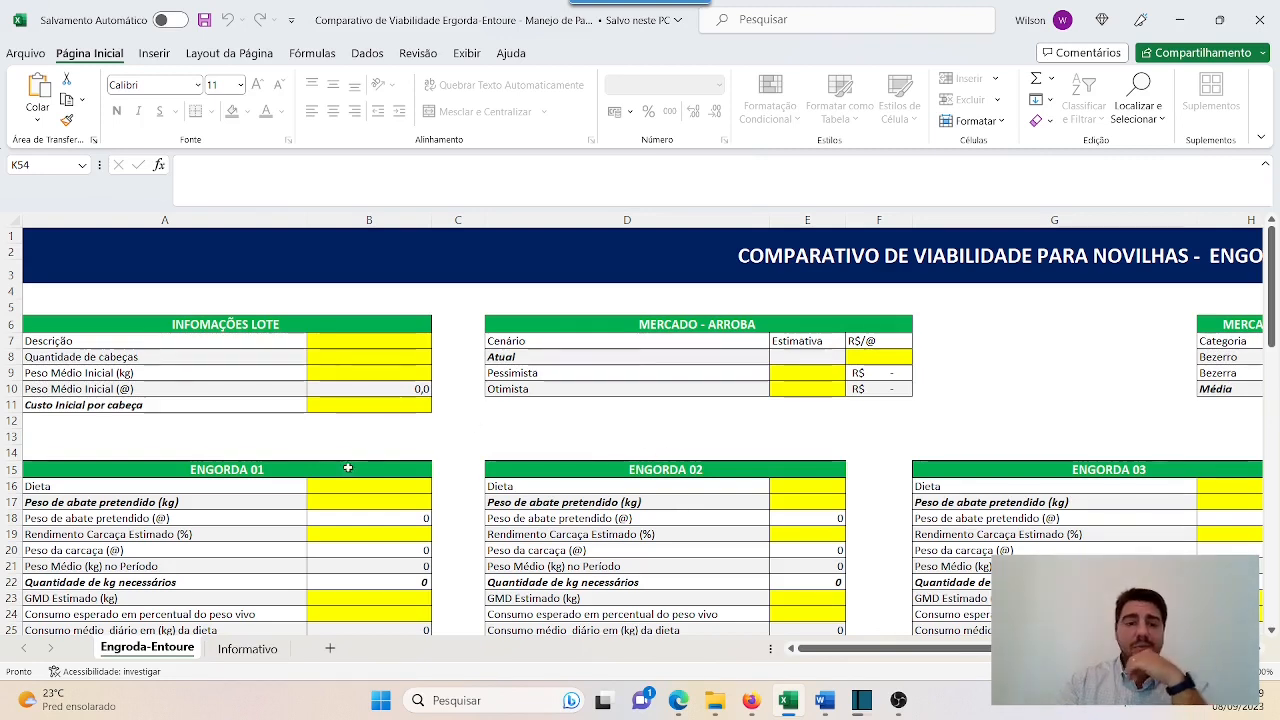
# Step: In the lot information table, enter the description "lote novilhas" and a quantity of 100 head
pyautogui.click(350, 343)
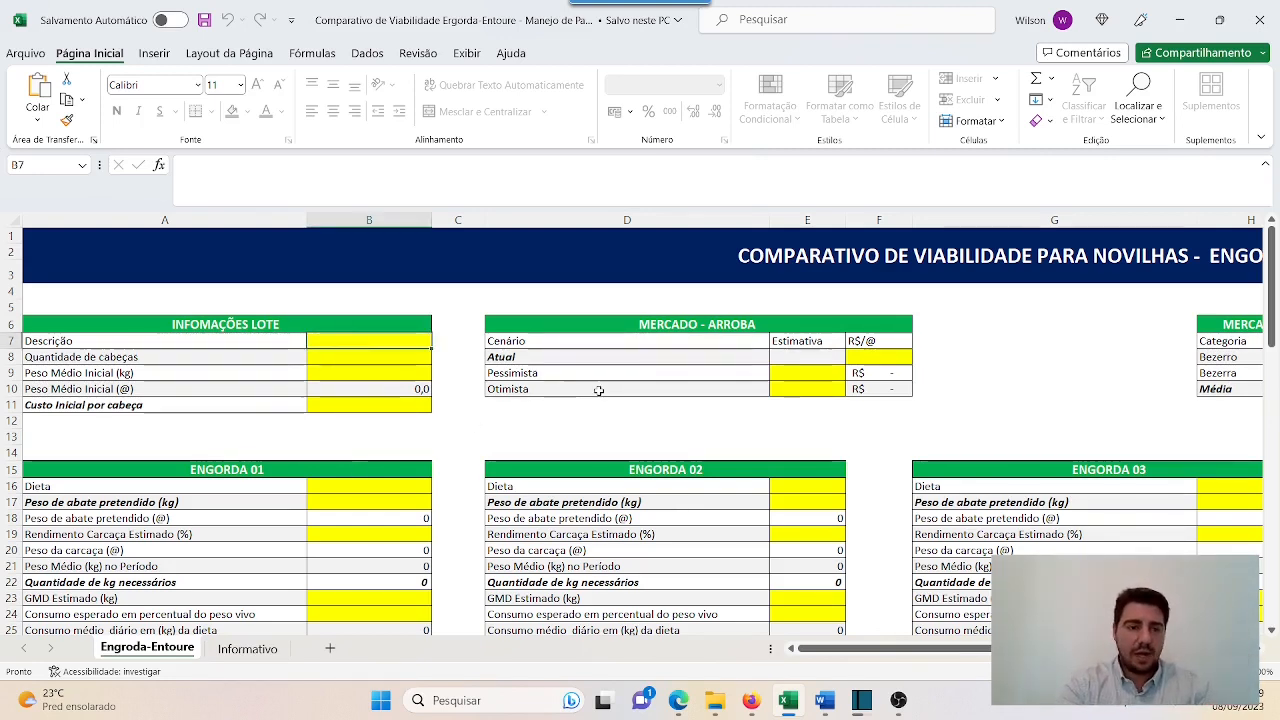
pyautogui.write('lote novilhas')
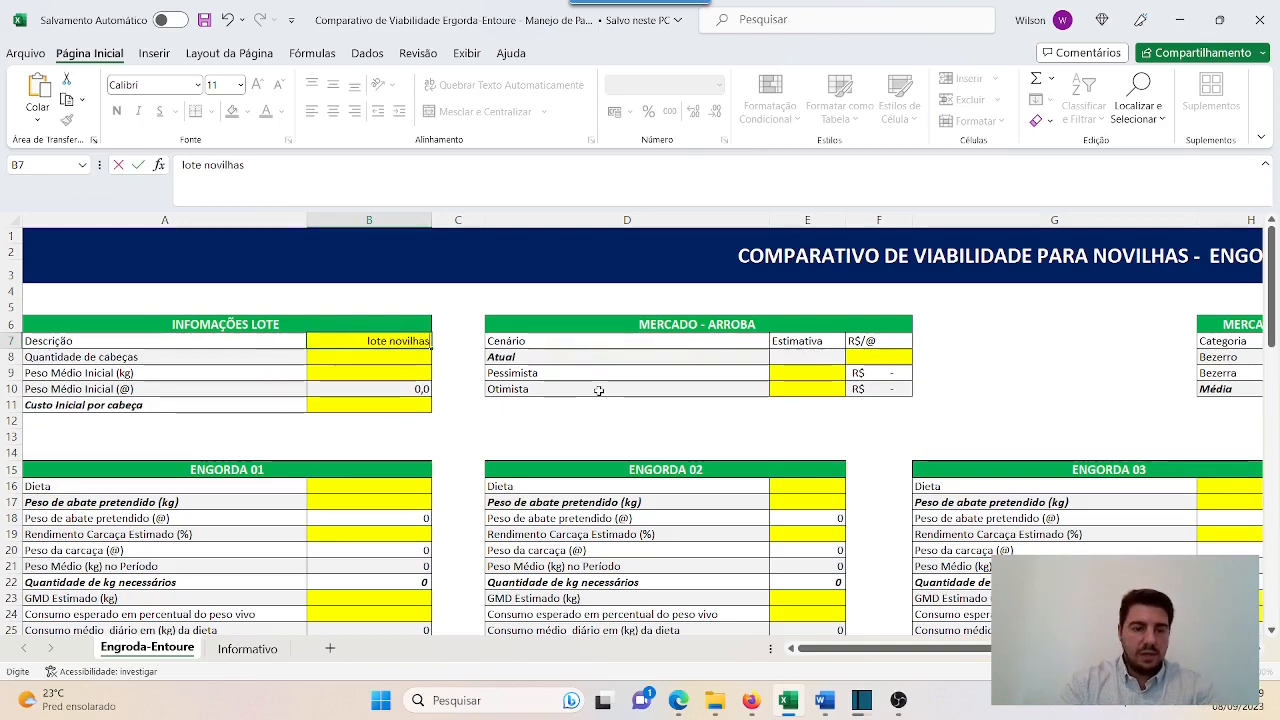
pyautogui.press('Return')
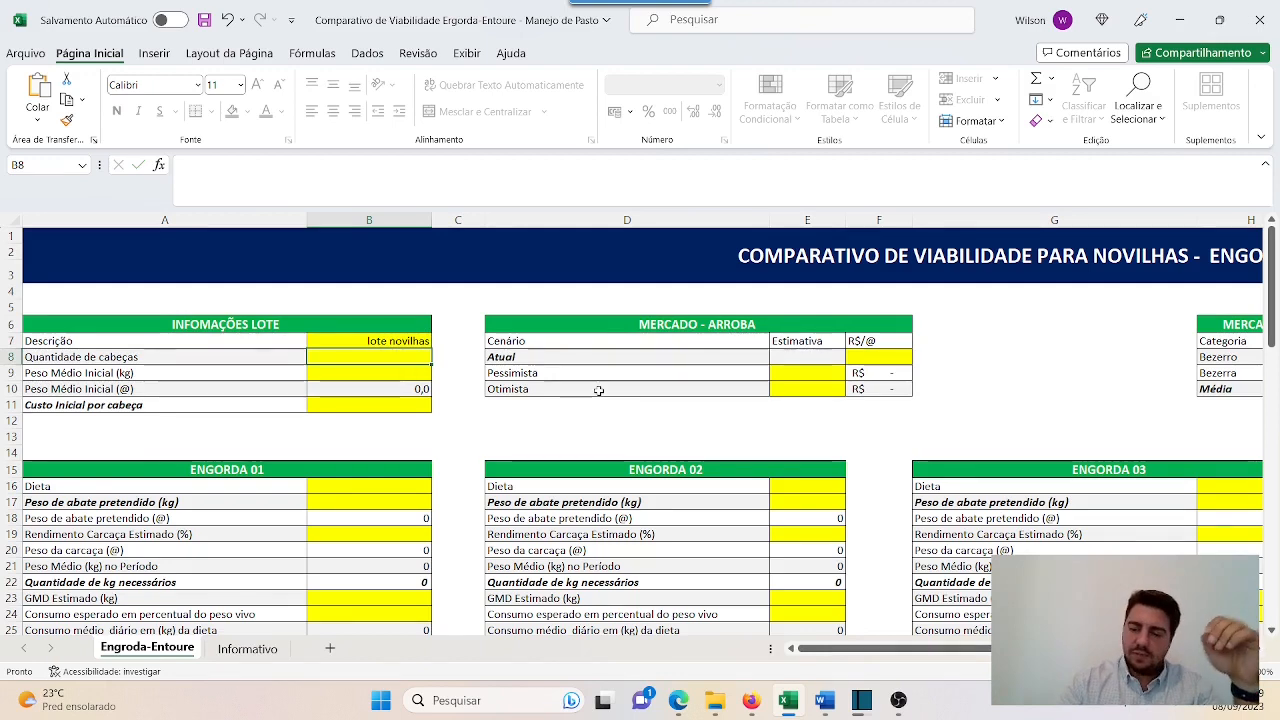
pyautogui.write('100')
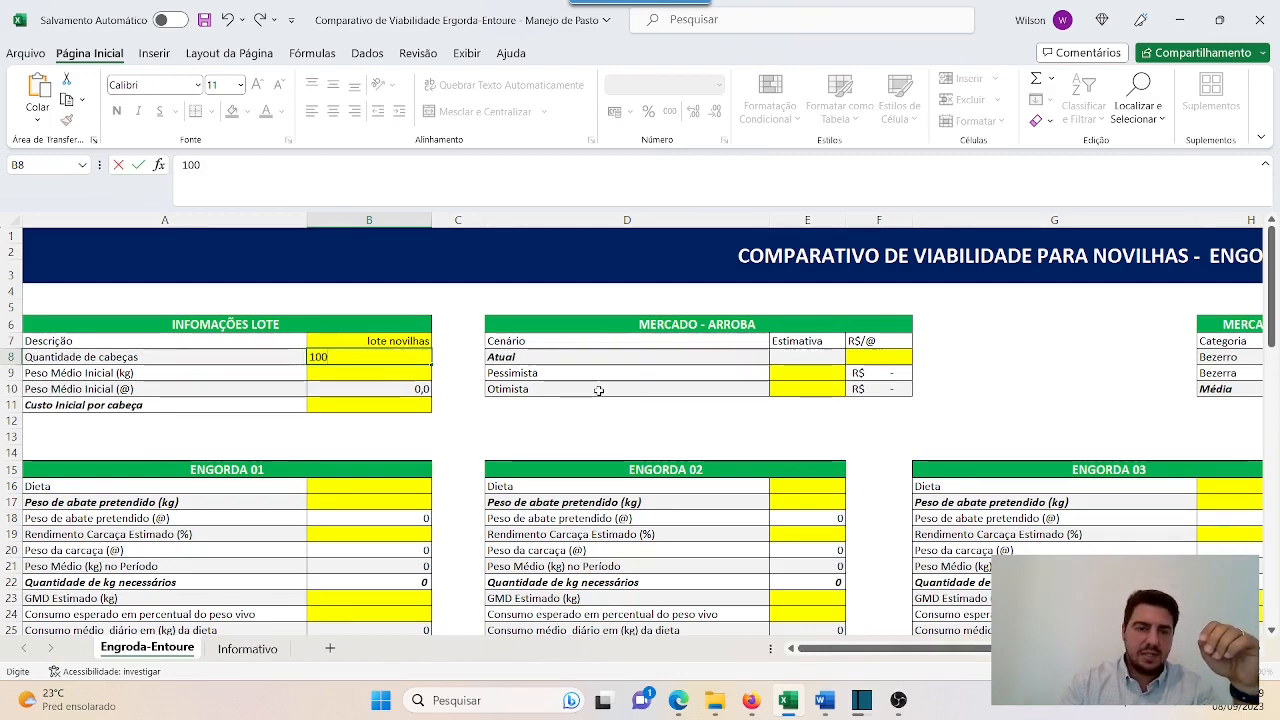
pyautogui.press('Return')
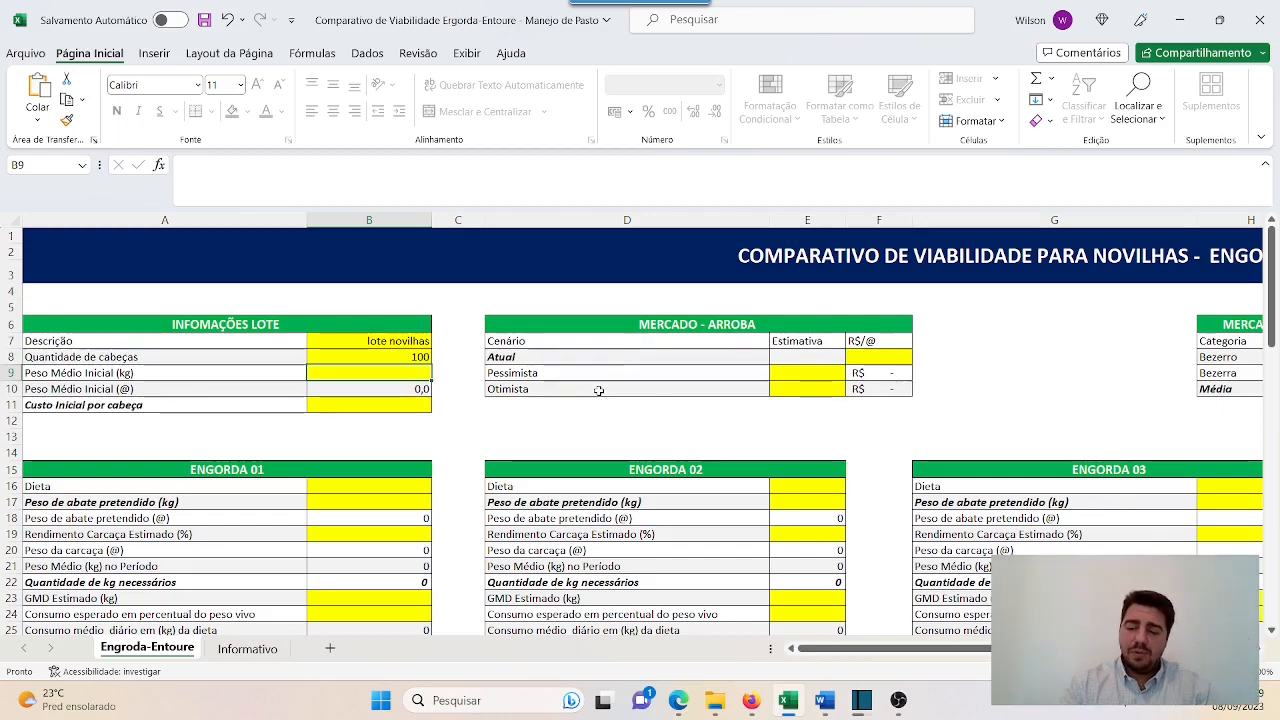
# Step: Set the lot's average initial weight to 180 kg and its initial cost per head to R$ 1350
pyautogui.write('180')
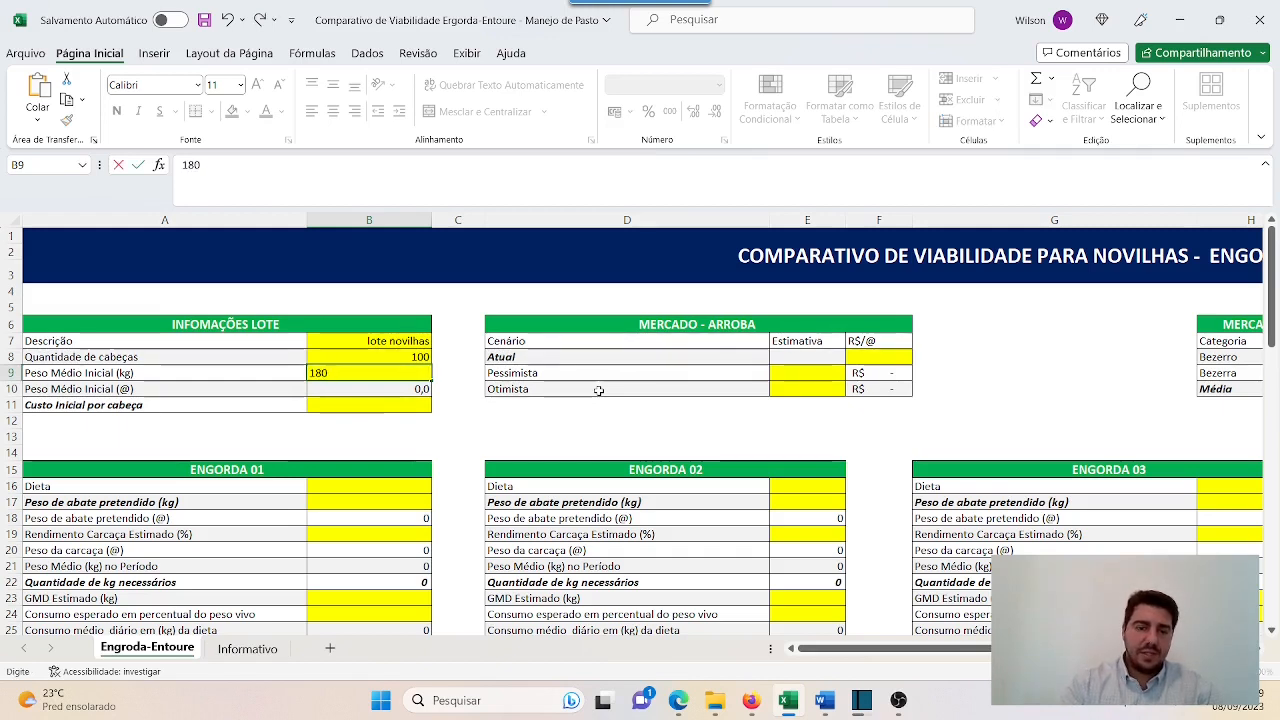
pyautogui.press('Return')
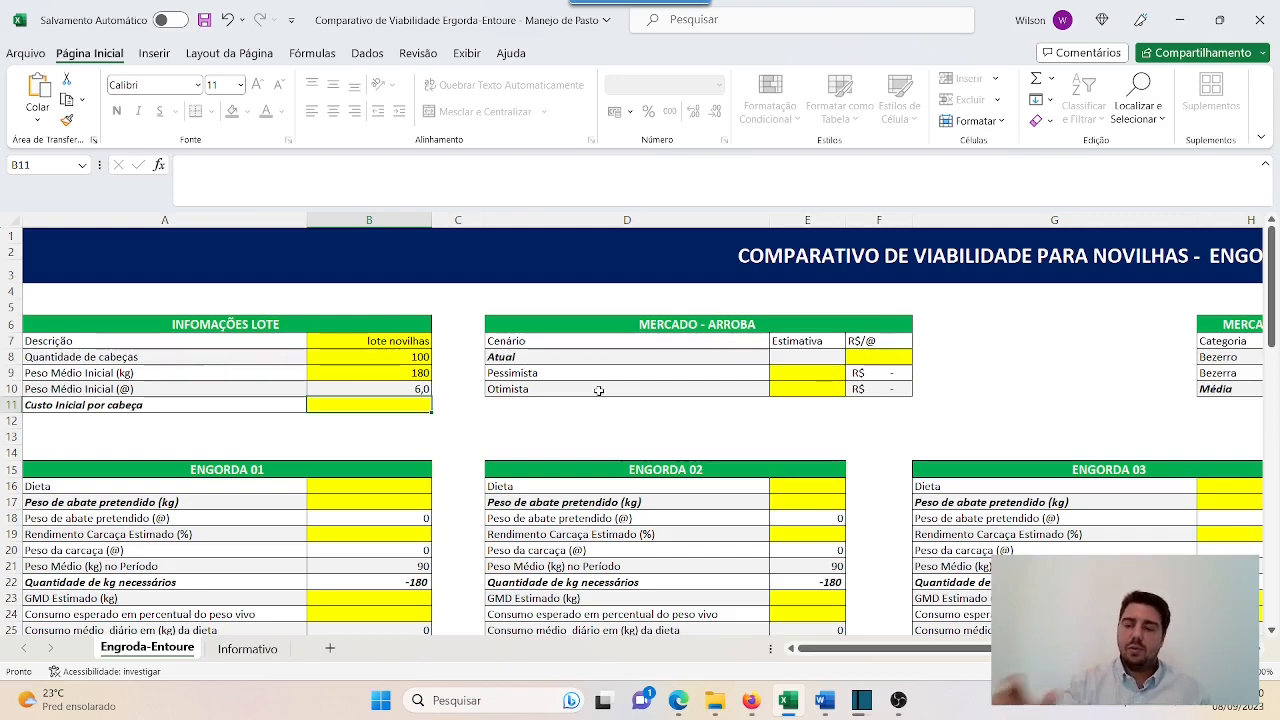
pyautogui.write('1350')
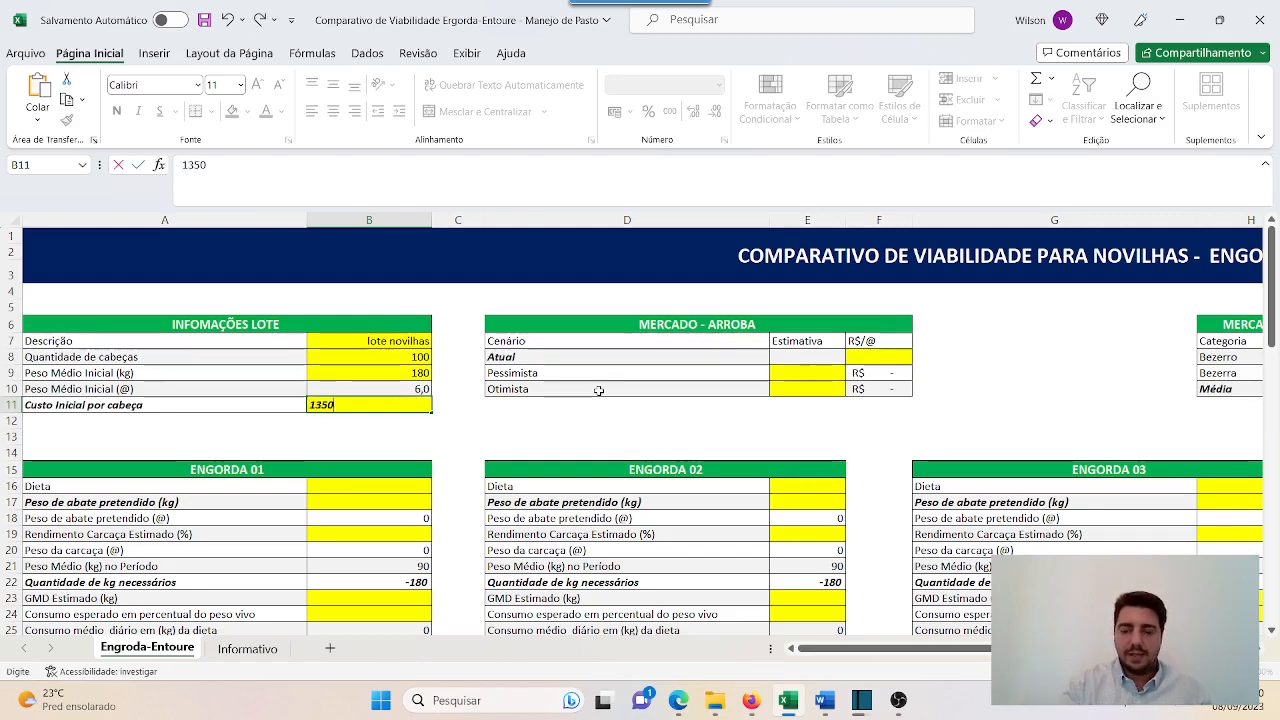
pyautogui.press('Return')
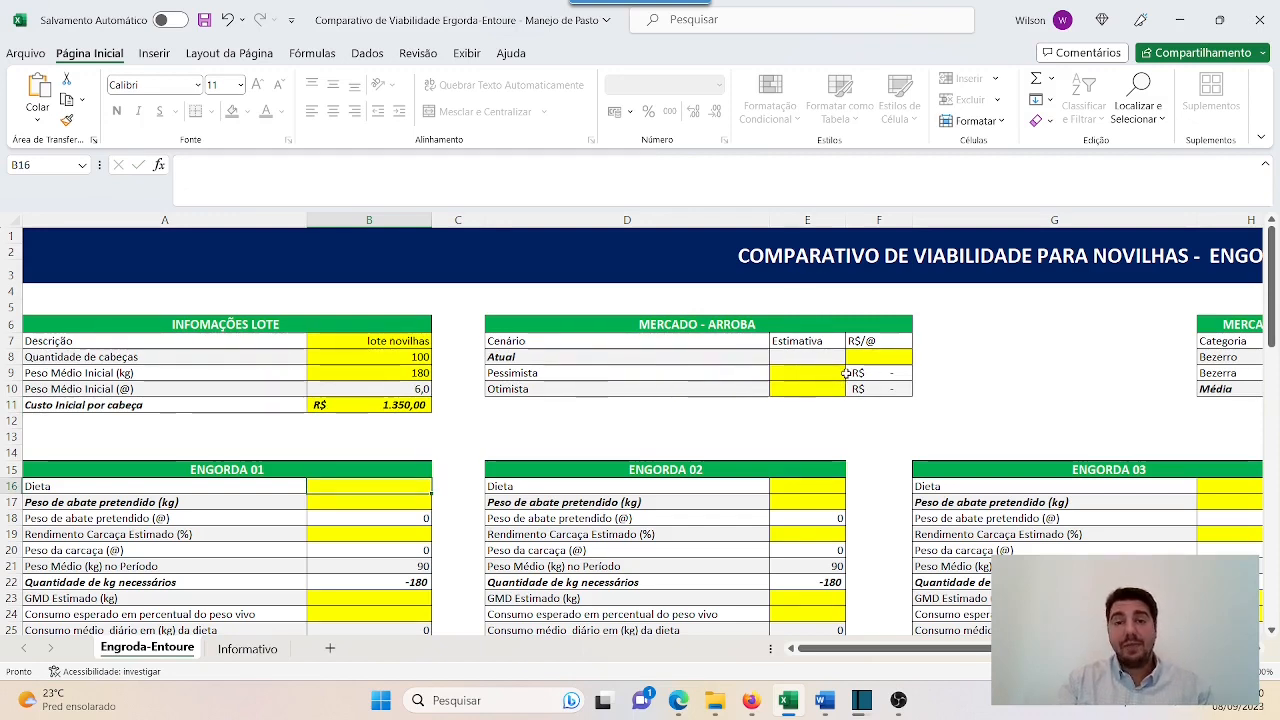
# Step: Set the current (Atual) arroba market price to R$ 195
pyautogui.click(875, 362)
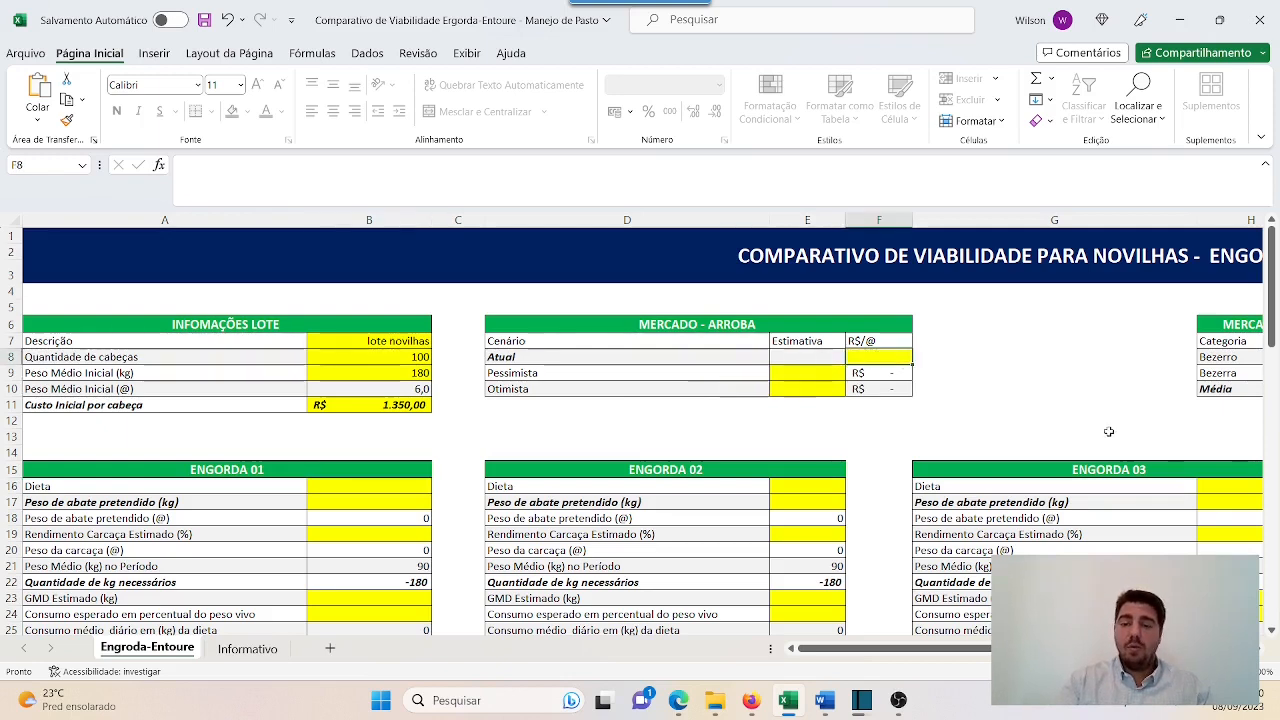
pyautogui.write('195')
pyautogui.press('Return')
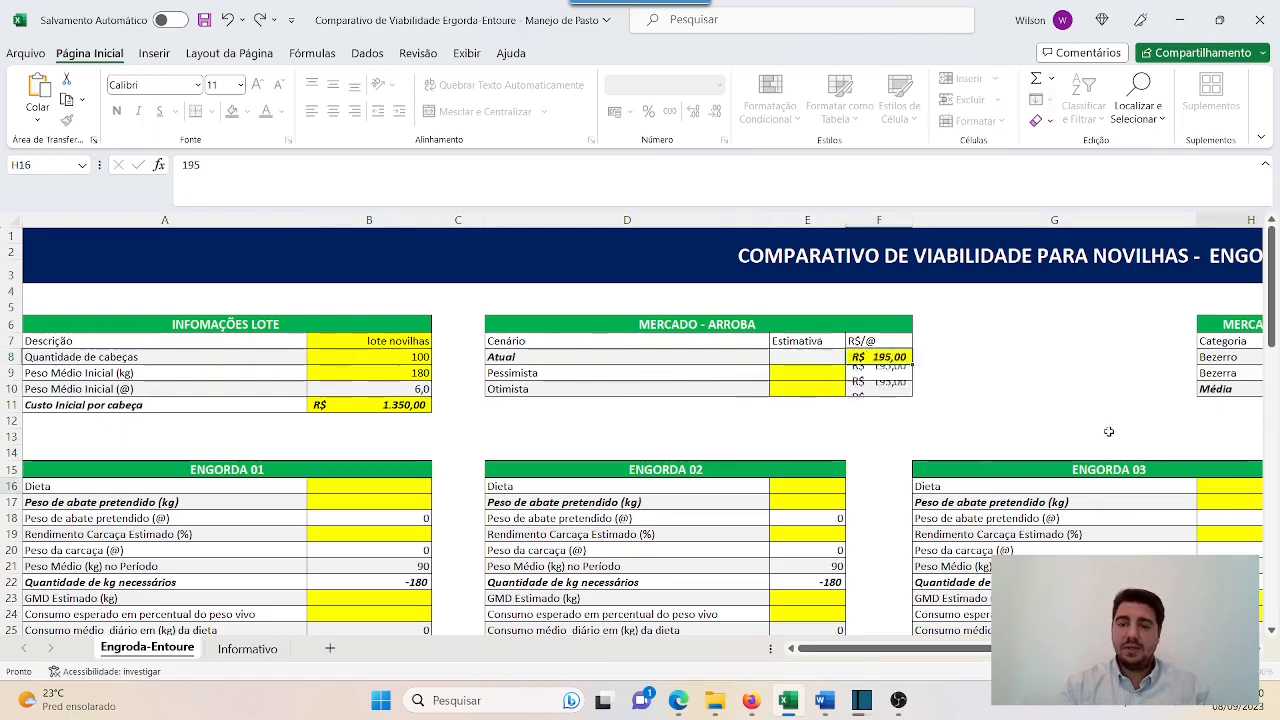
# Step: Set the arroba market estimates to -10% for the Pessimista scenario and 10% for the Otimista scenario
pyautogui.click(510, 372)
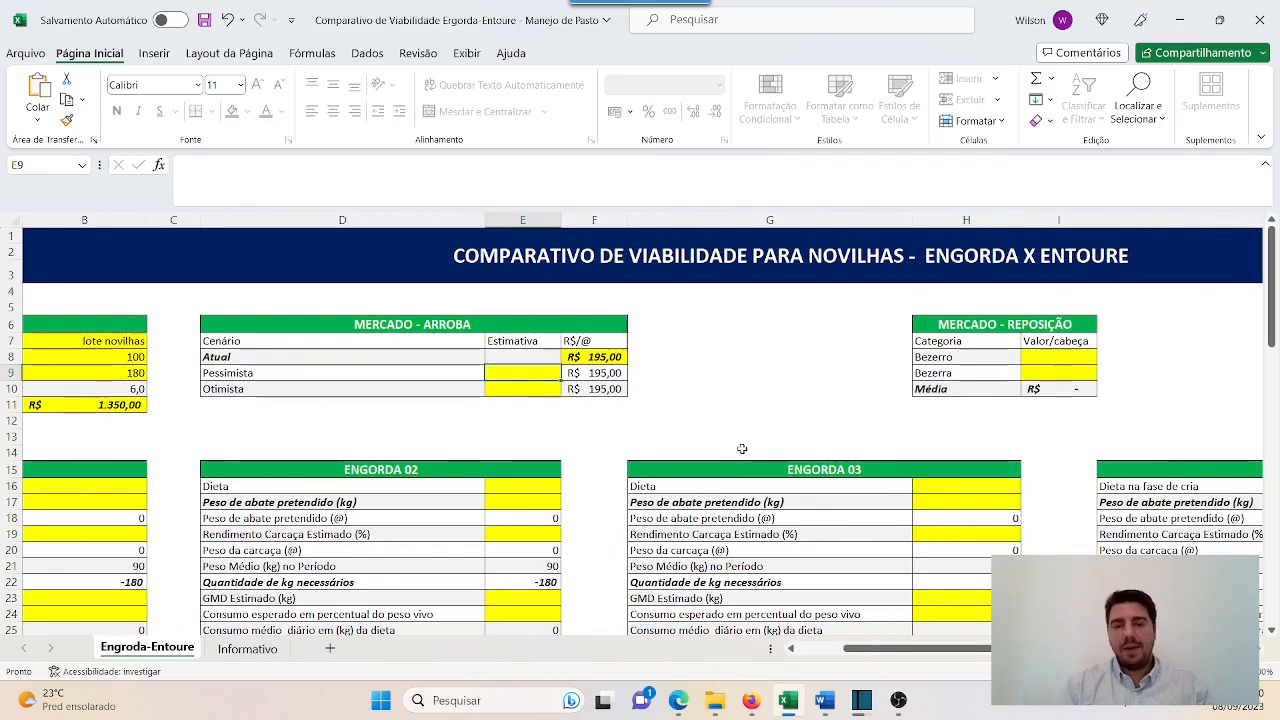
pyautogui.write('%')
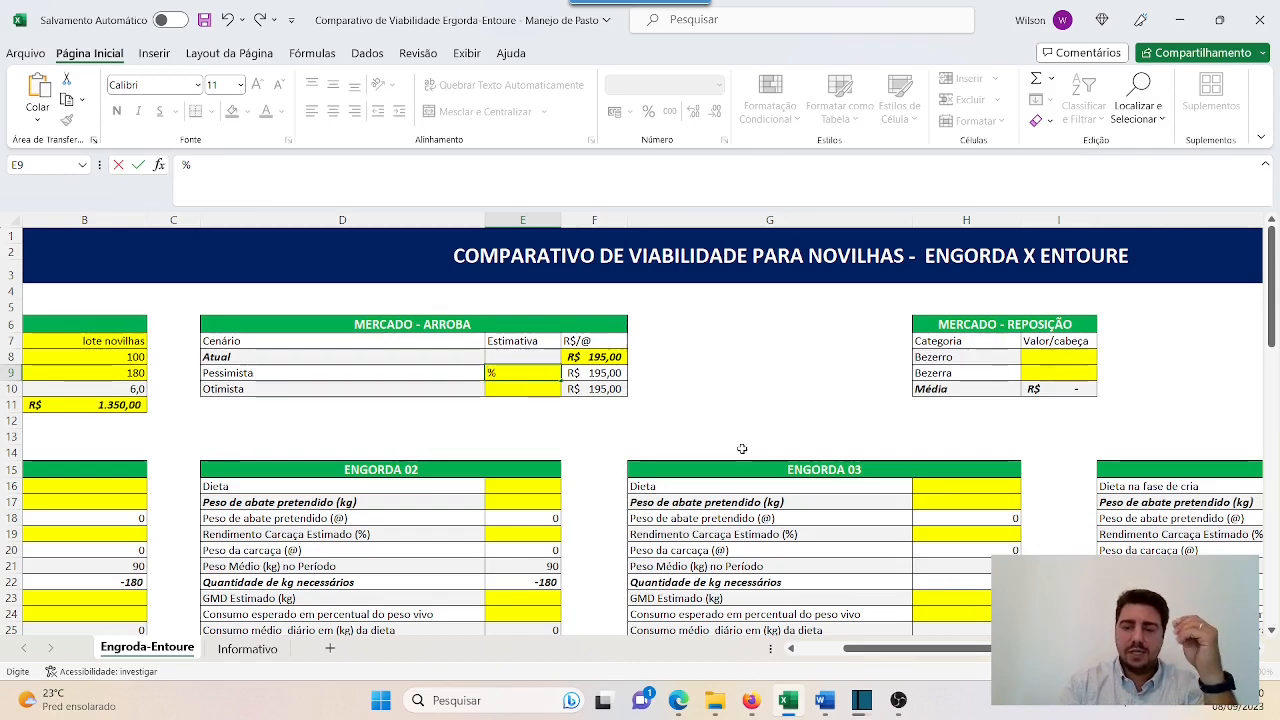
pyautogui.write('-')
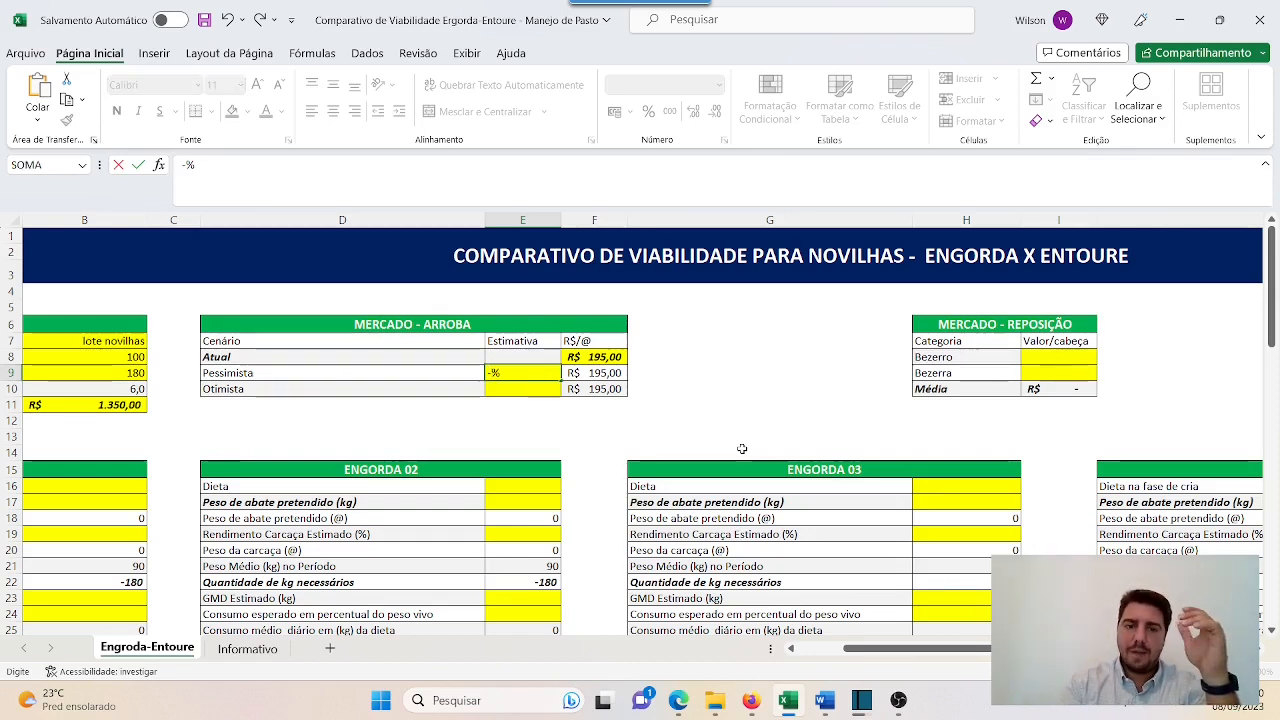
pyautogui.write('10')
pyautogui.press('Return')
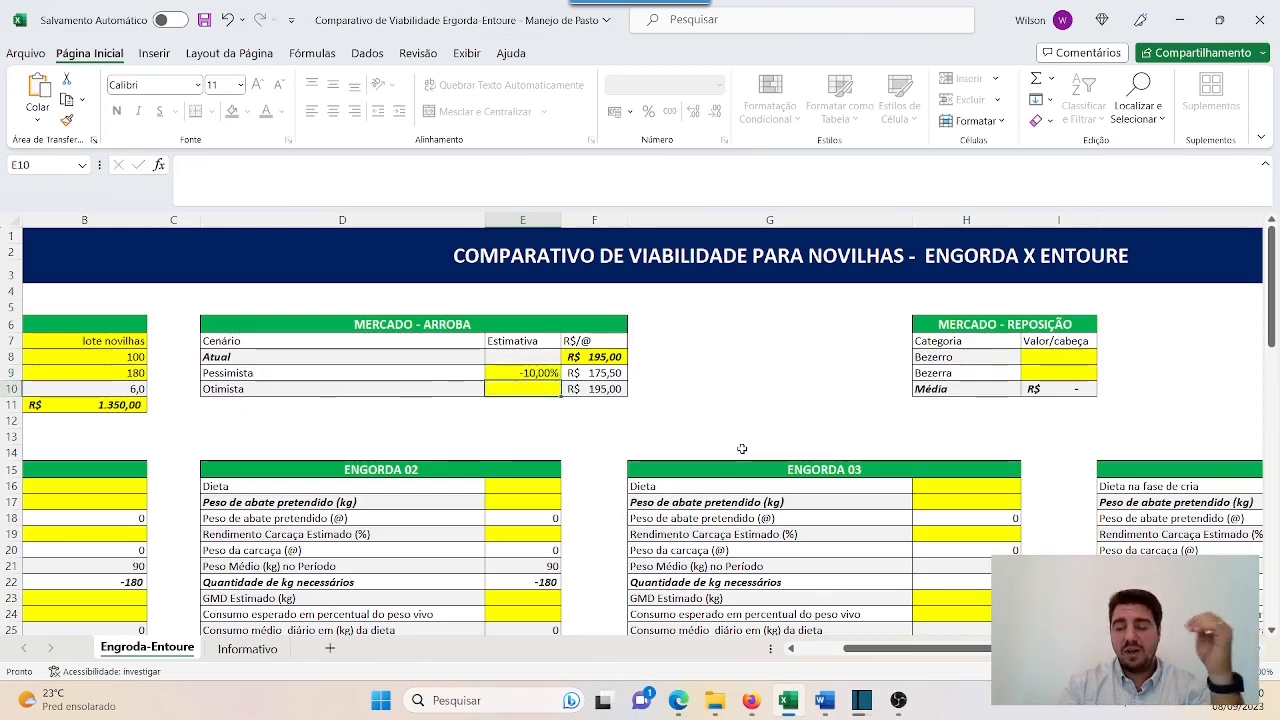
pyautogui.write('10')
pyautogui.press('Return')
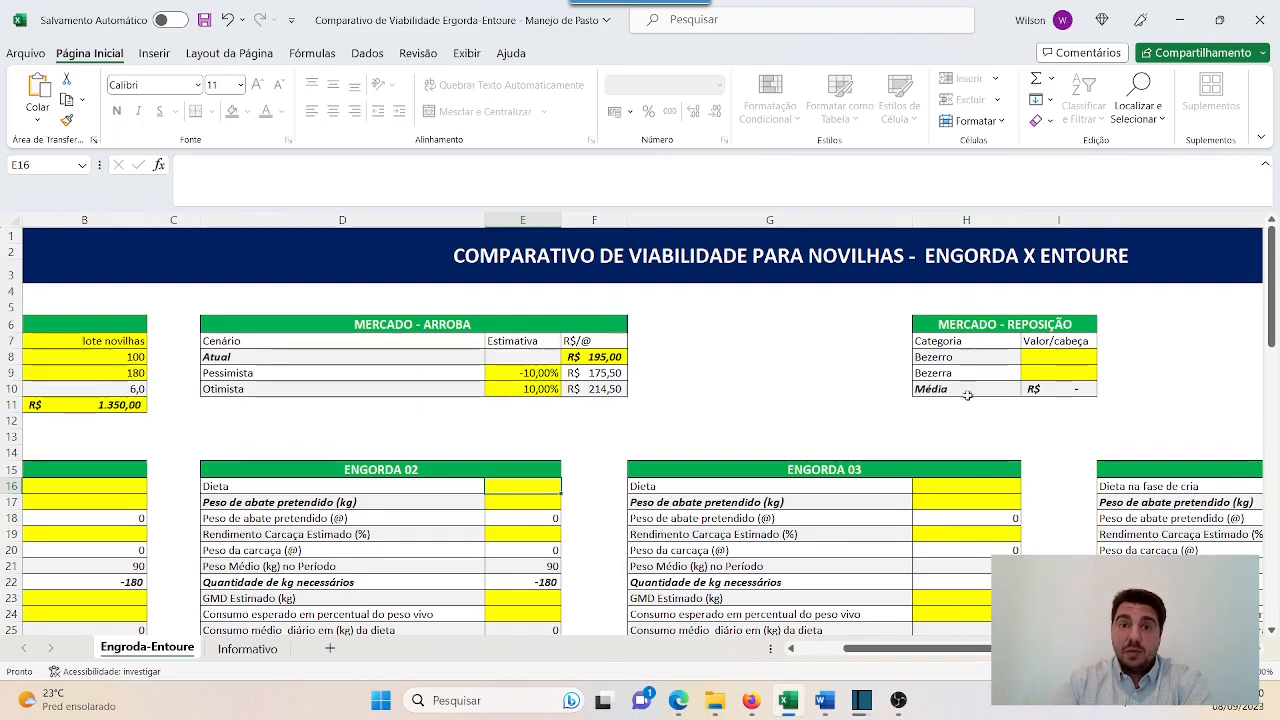
# Step: In the replacement market table, set the value per head to 1800 for Bezerro and 1400 for Bezerra
pyautogui.click(1070, 358)
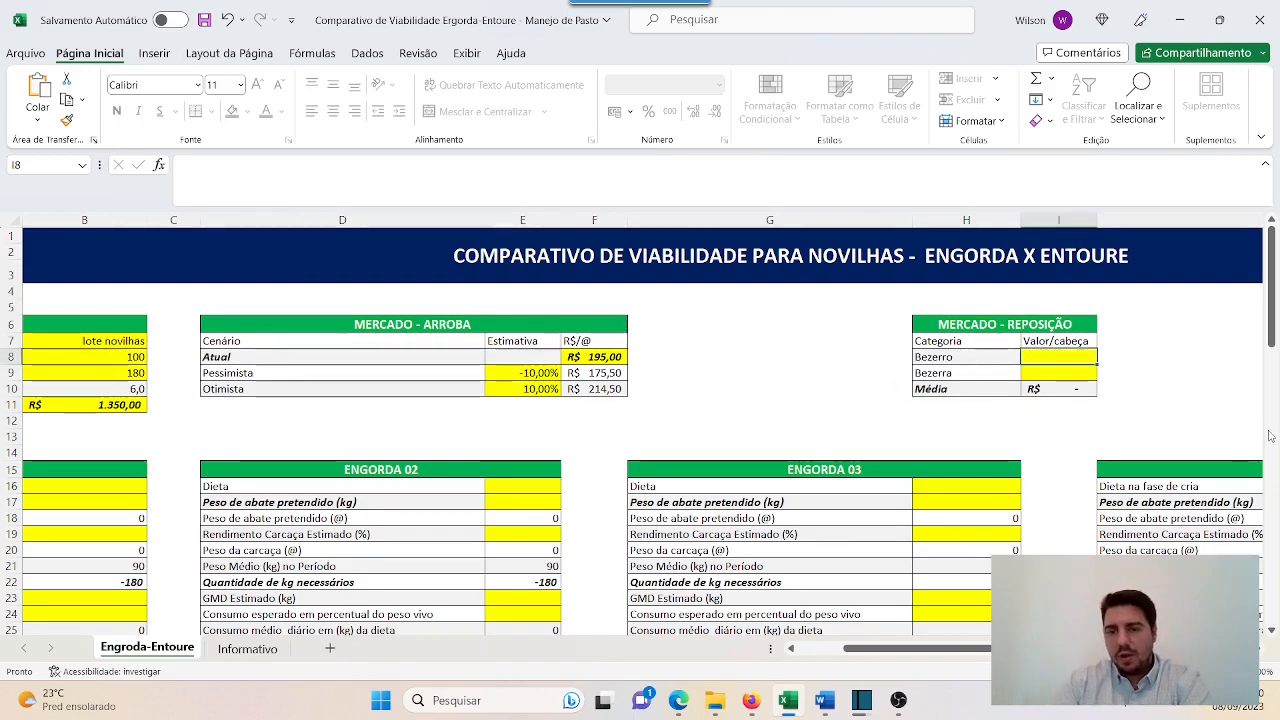
pyautogui.write('1')
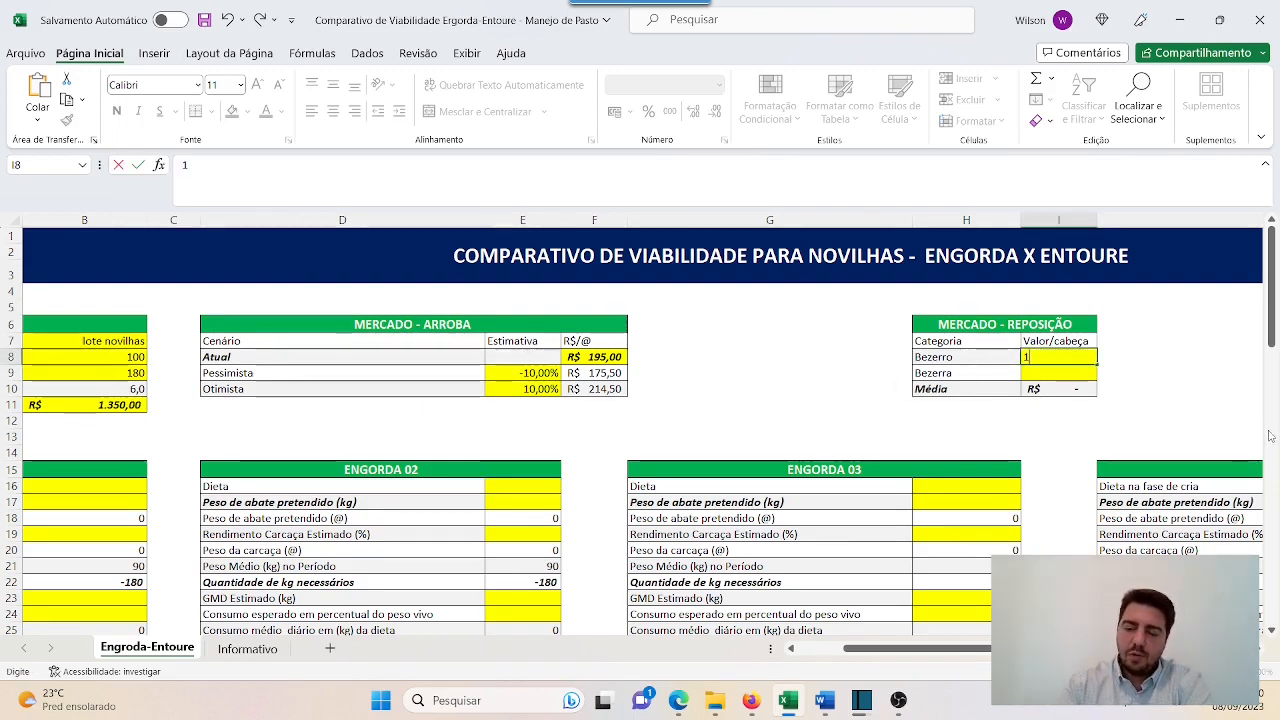
pyautogui.write('.800')
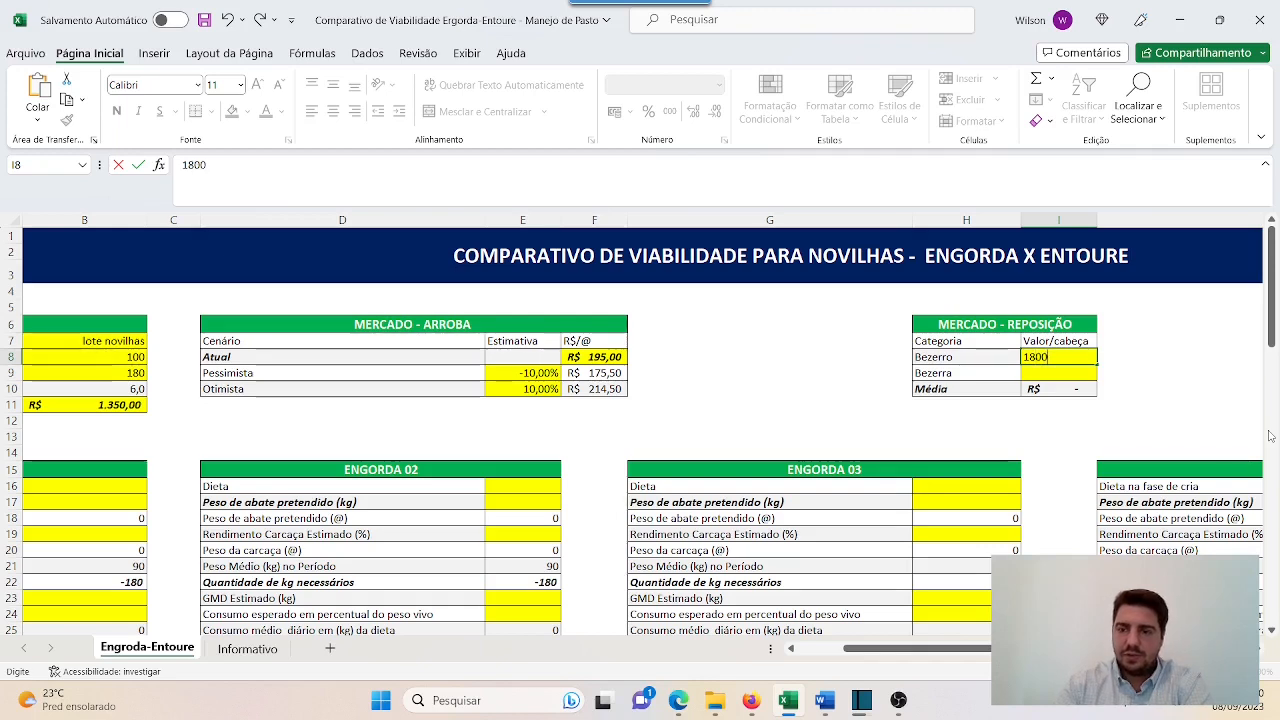
pyautogui.press('Return')
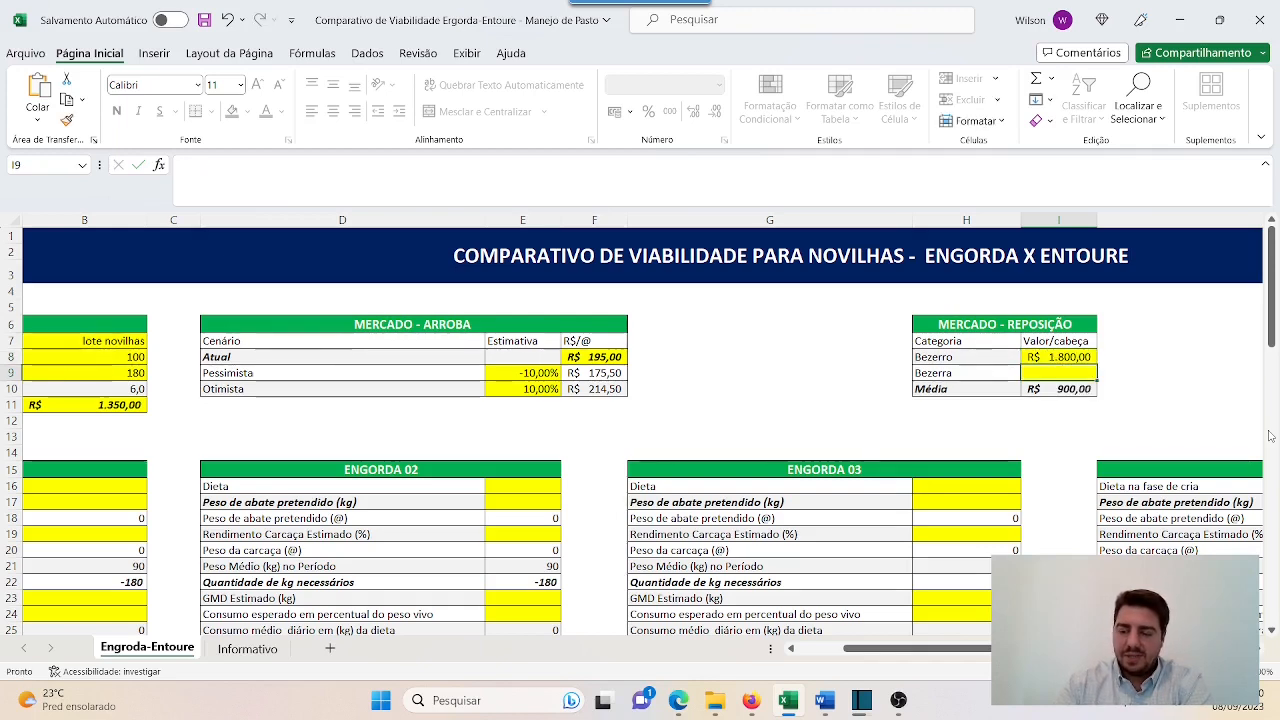
pyautogui.write('1400')
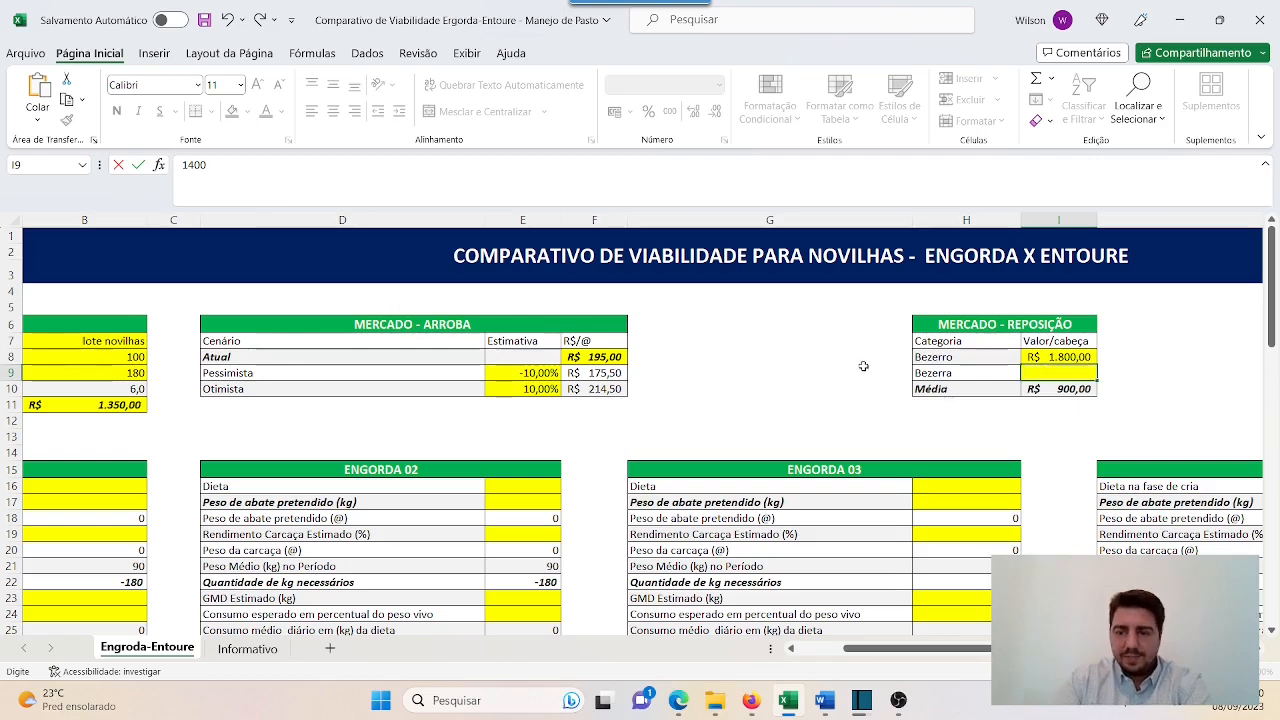
pyautogui.press('Return')
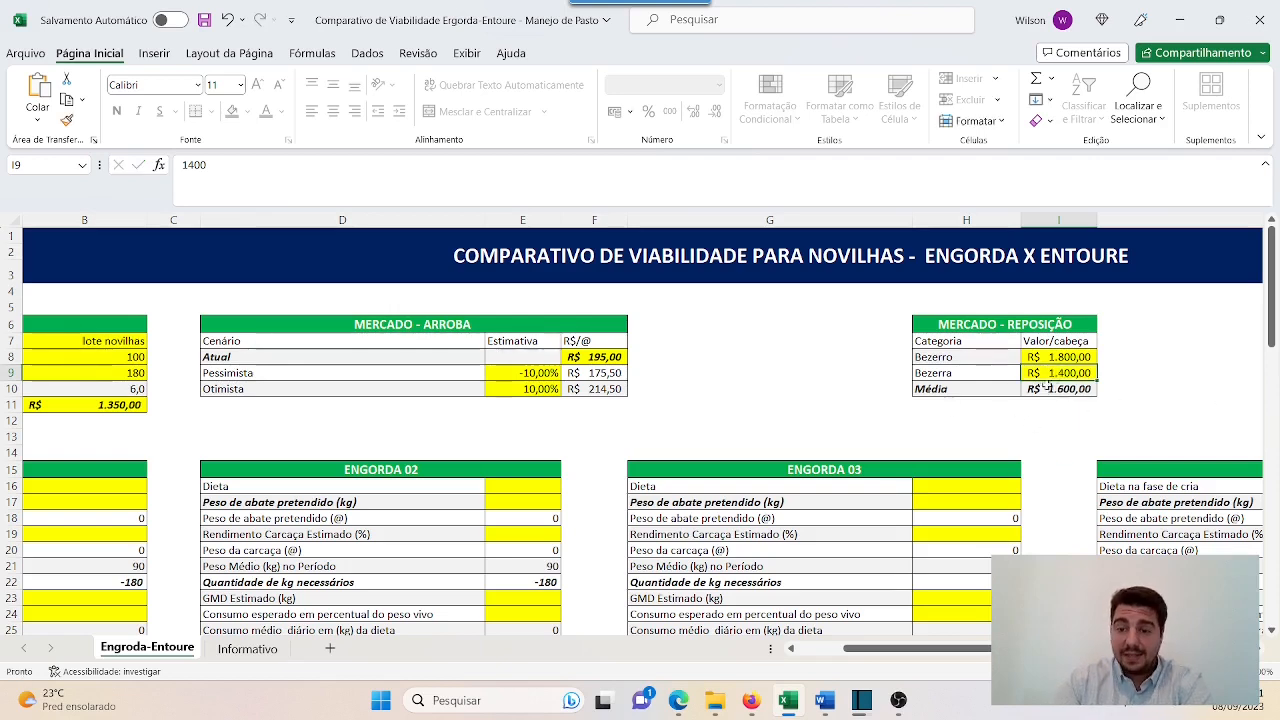
# Step: In the ENGORDA 01 table, enter "proteinado" as the diet and 450 kg as the intended slaughter weight
pyautogui.moveTo(986, 649); pyautogui.dragTo(930, 650)
pyautogui.scroll(-3, 614, 418)
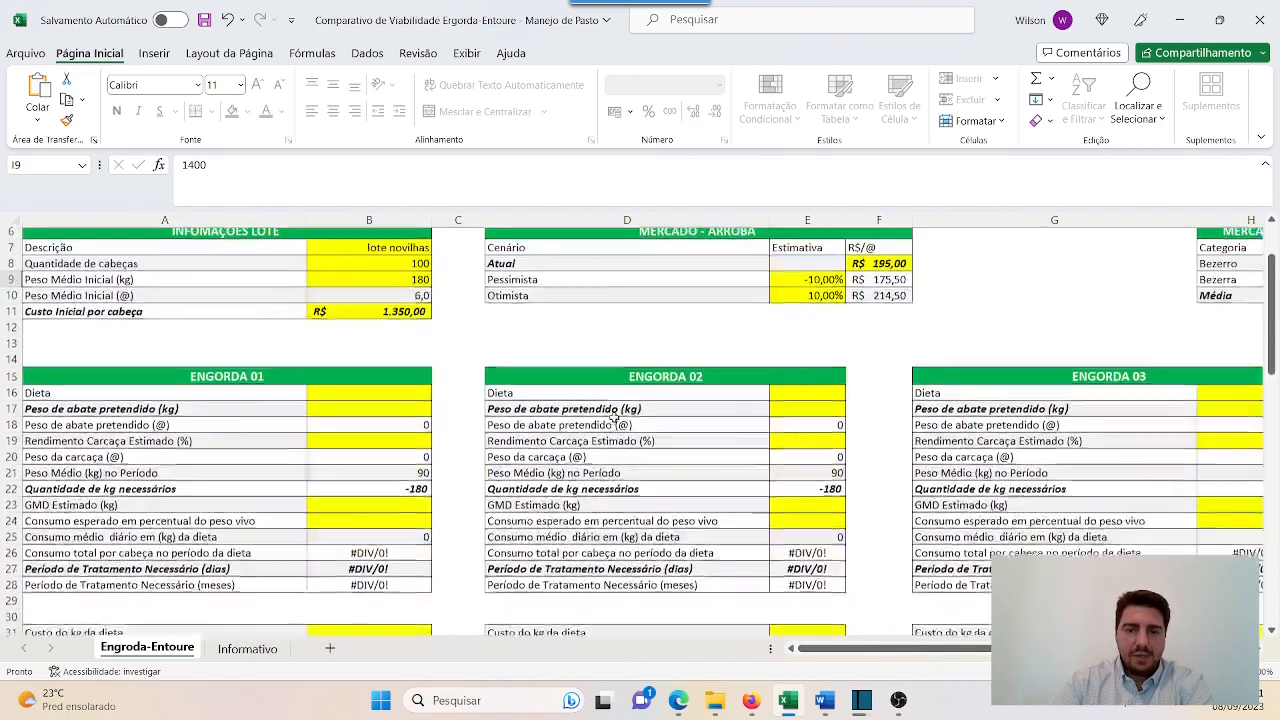
pyautogui.scroll(-2, 614, 418)
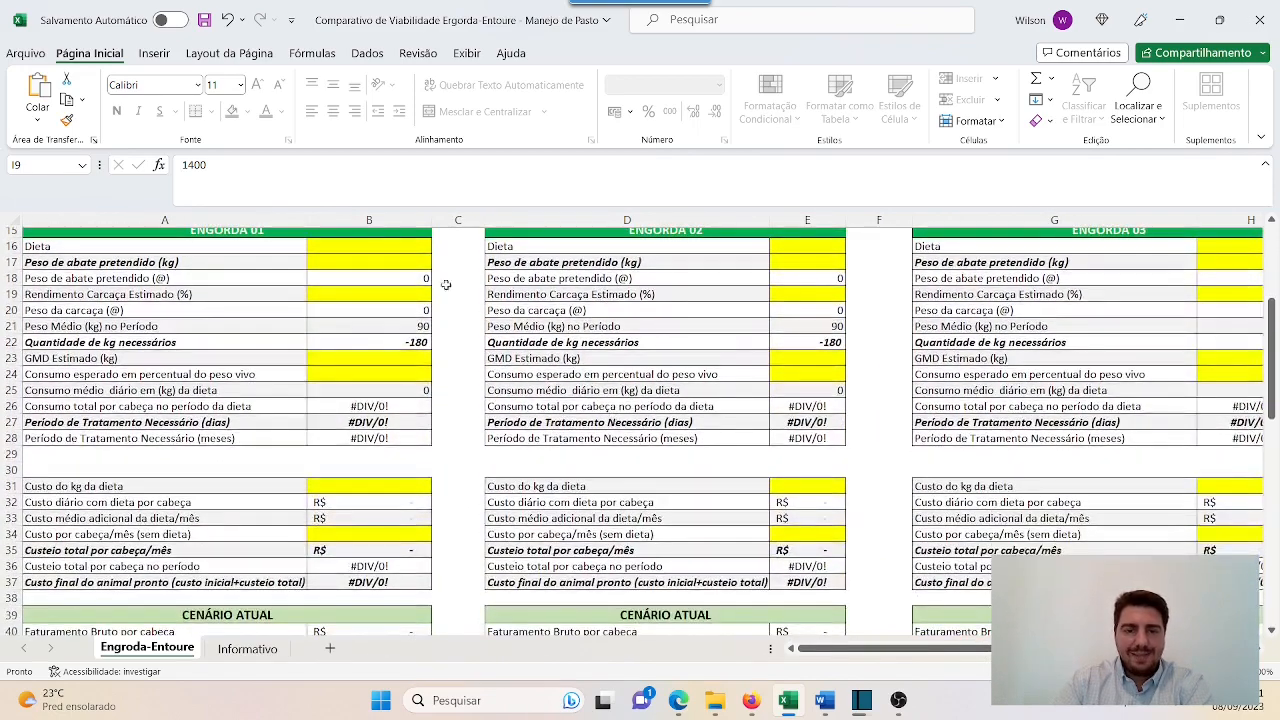
pyautogui.scroll(1, 814, 389)
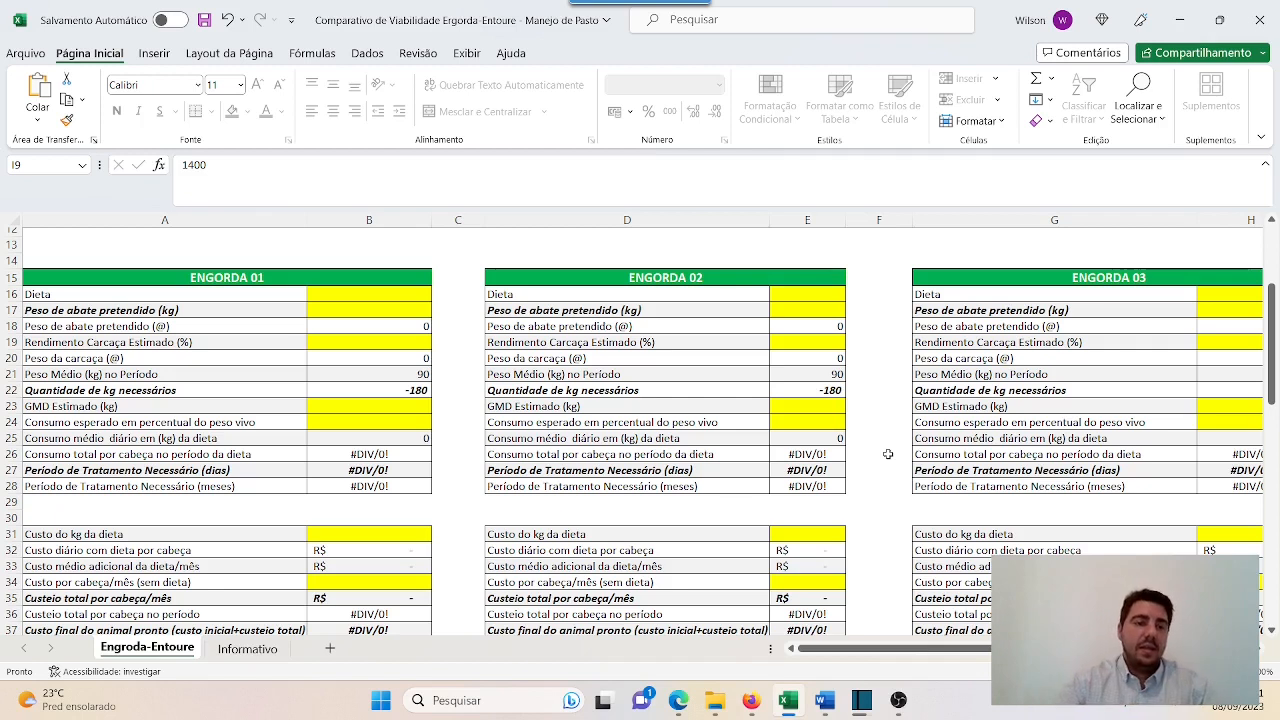
pyautogui.click(352, 294)
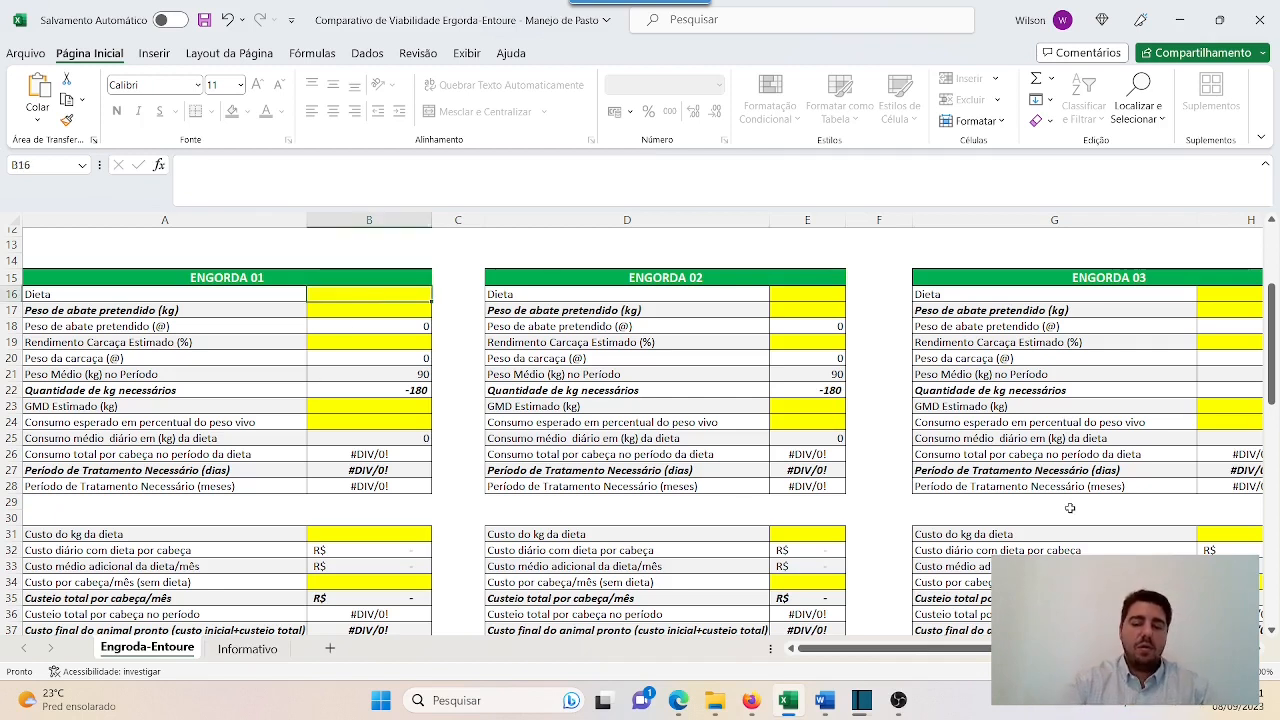
pyautogui.write('protein')
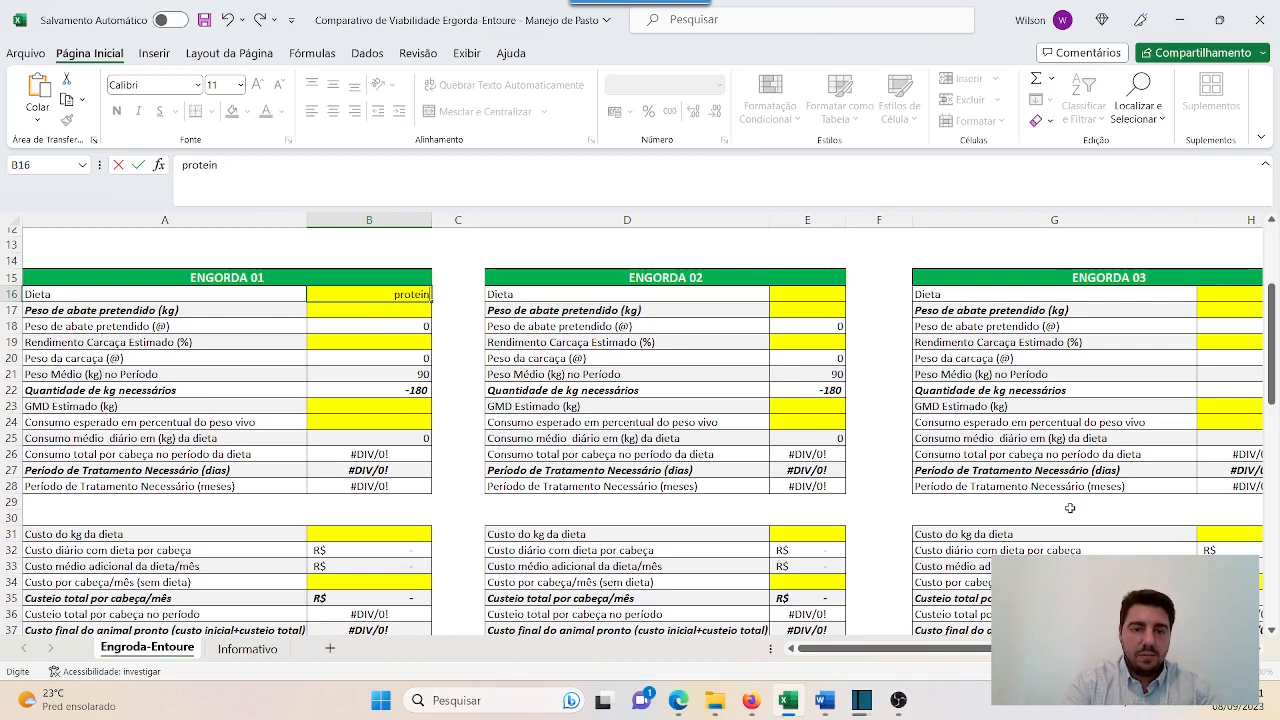
pyautogui.write('ado')
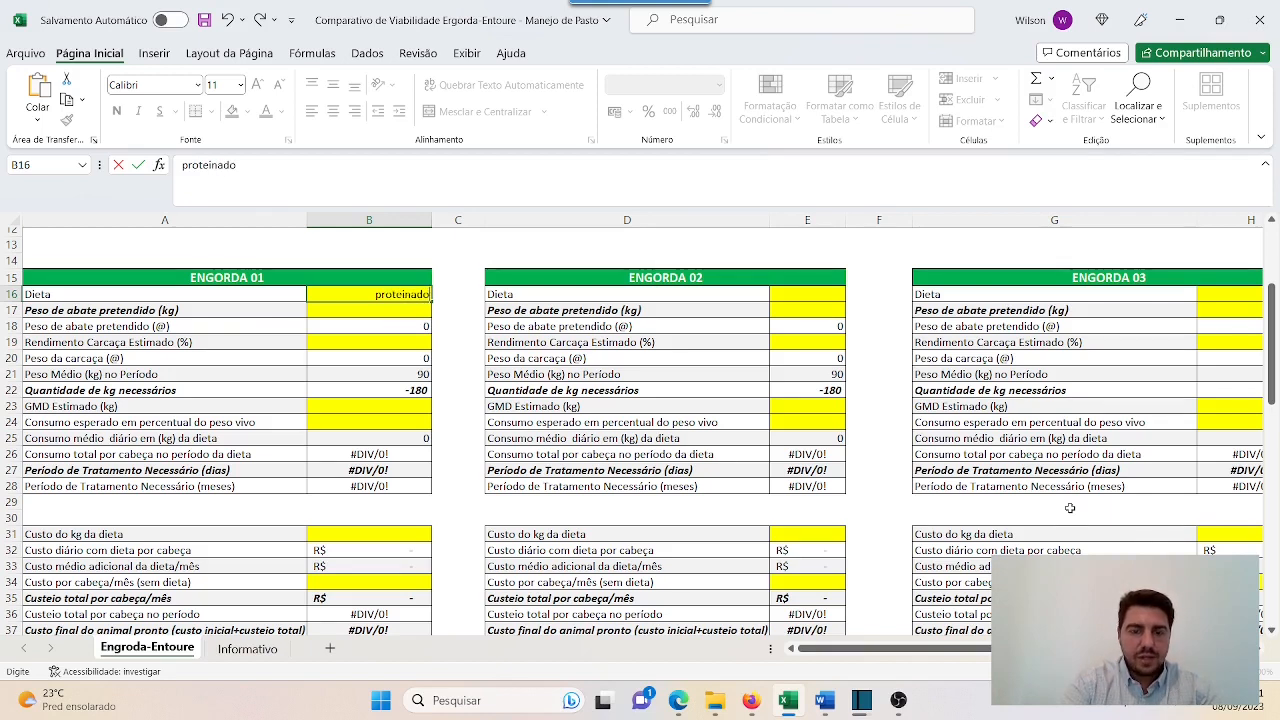
pyautogui.press('Return')
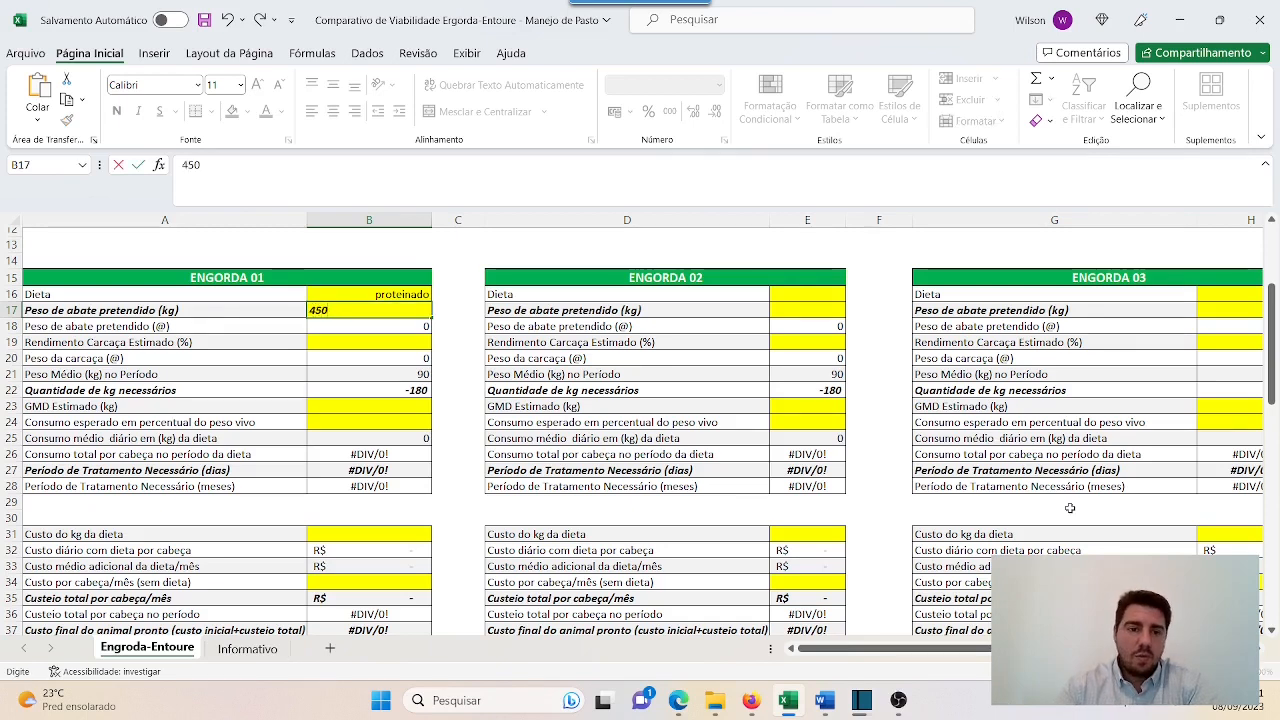
pyautogui.press('Return')
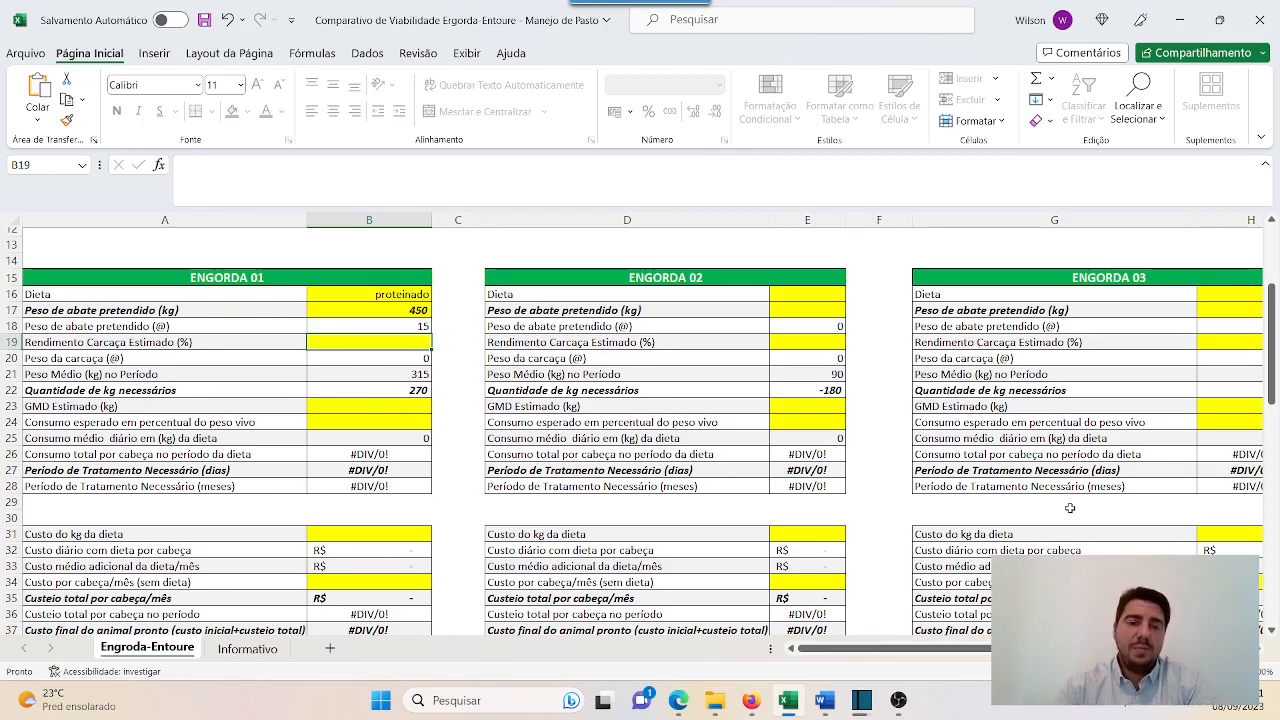
# Step: Set ENGORDA 01's estimated carcass yield to 50% and its estimated GMD to 0,450 kg
pyautogui.write('50%')
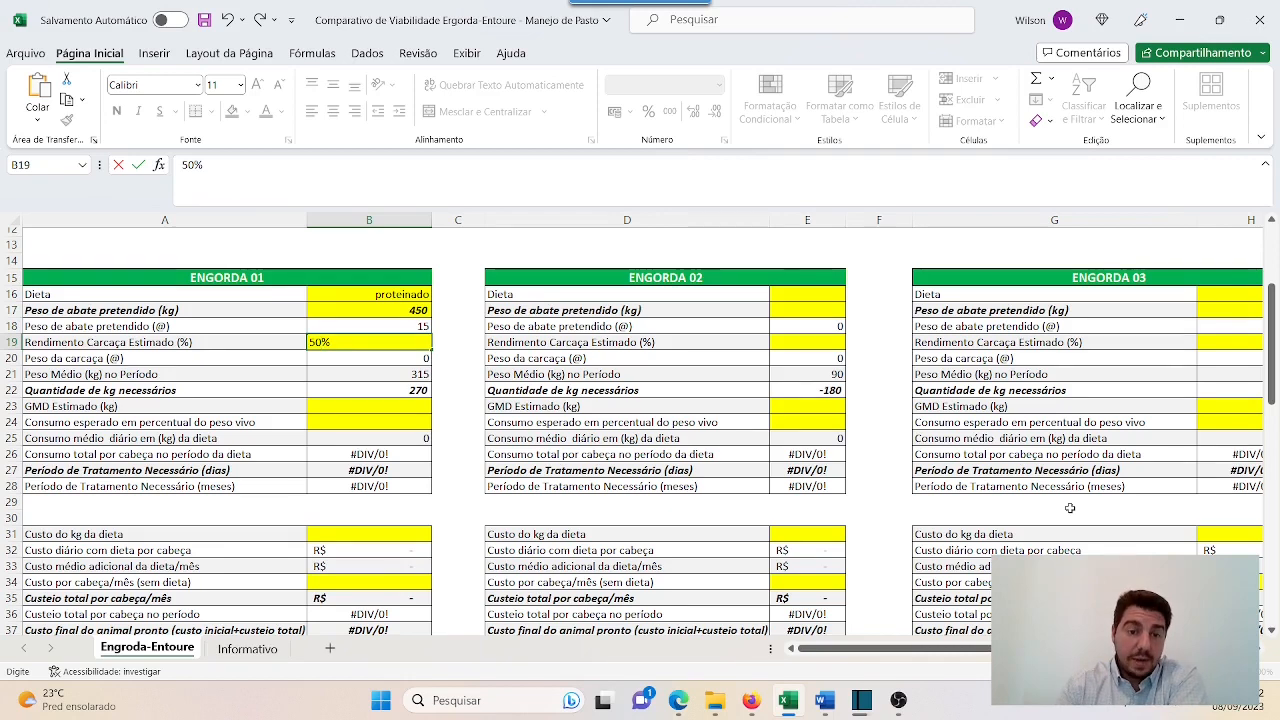
pyautogui.press('Return')
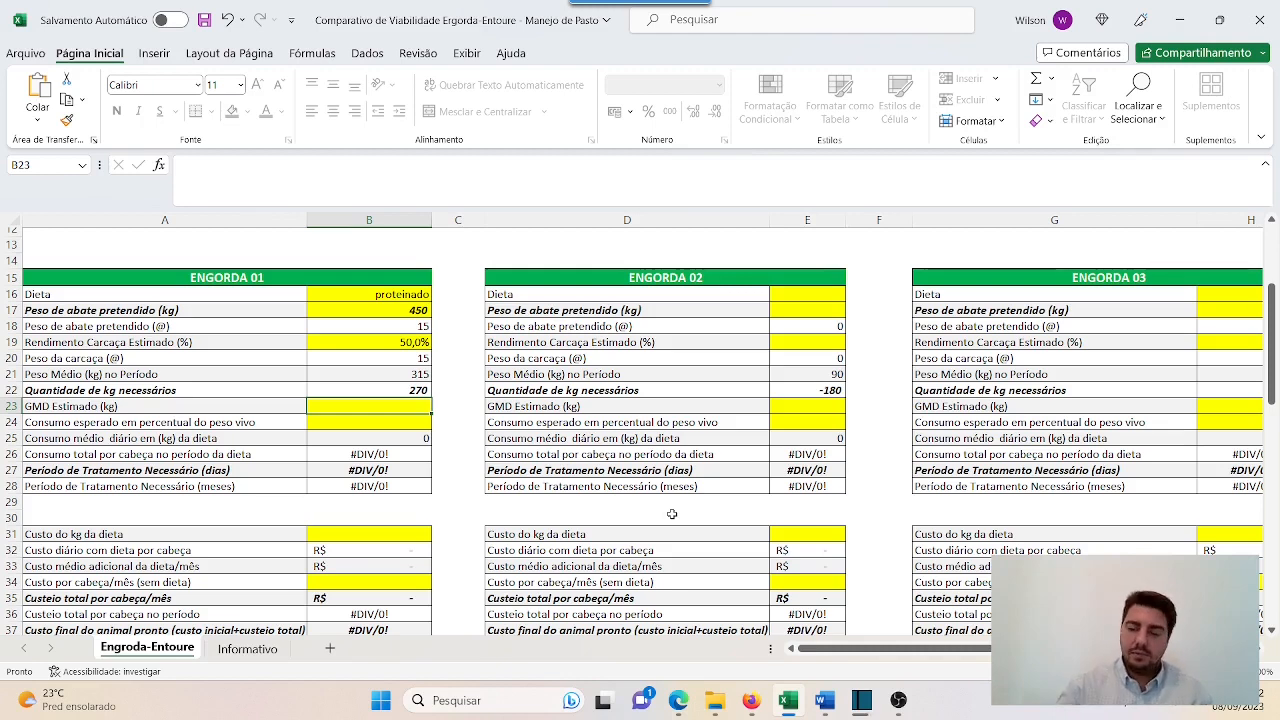
pyautogui.write('0,45')
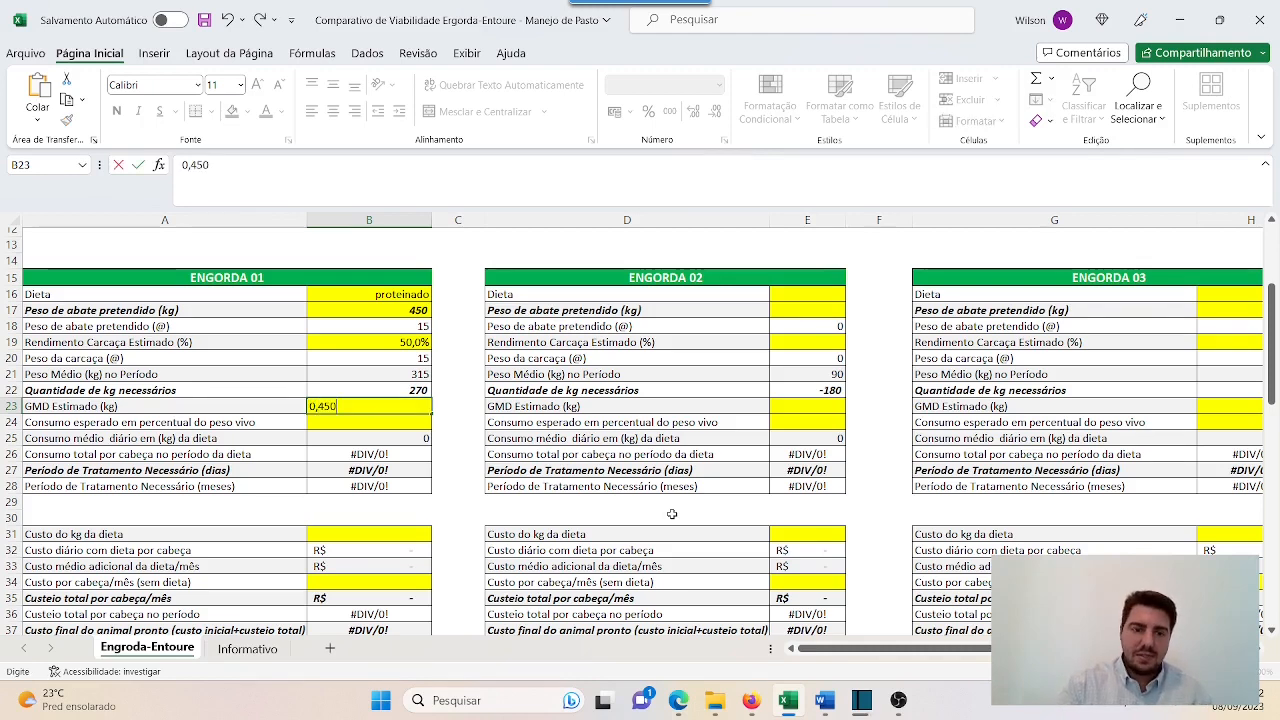
pyautogui.press('Return')
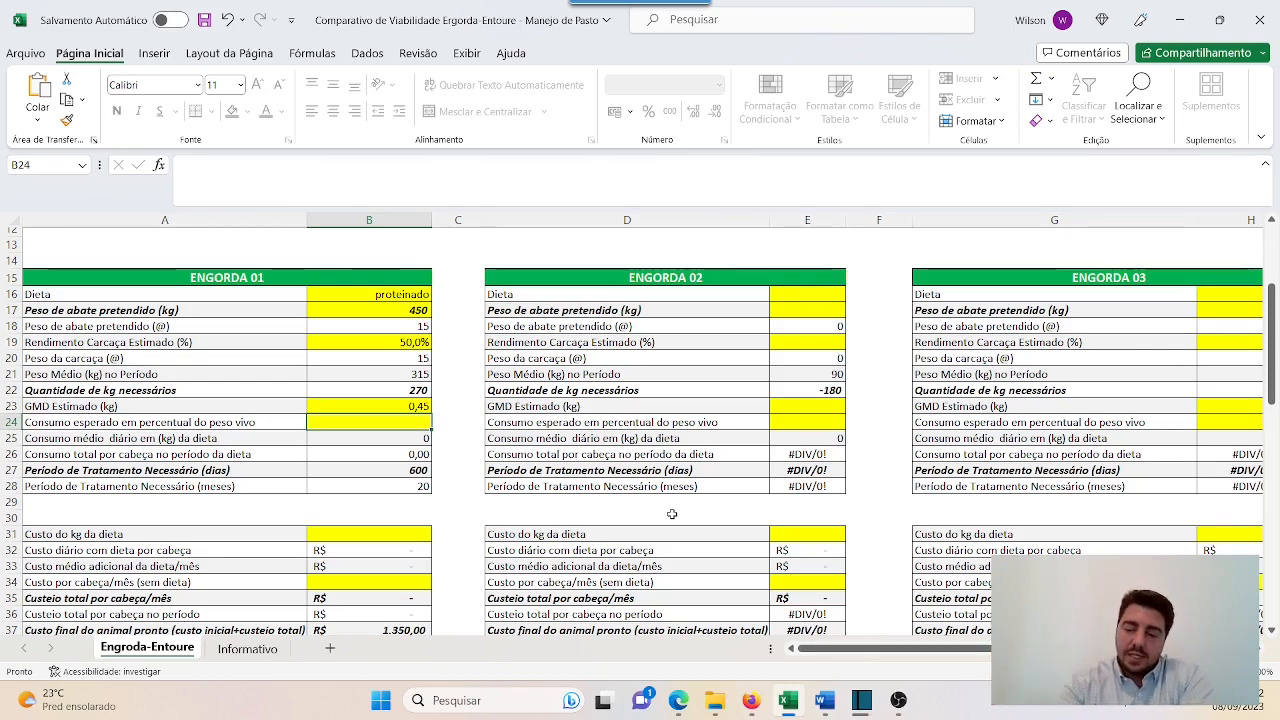
# Step: Set ENGORDA 01's expected consumption to 0,1% of live weight
pyautogui.write('0,1%')
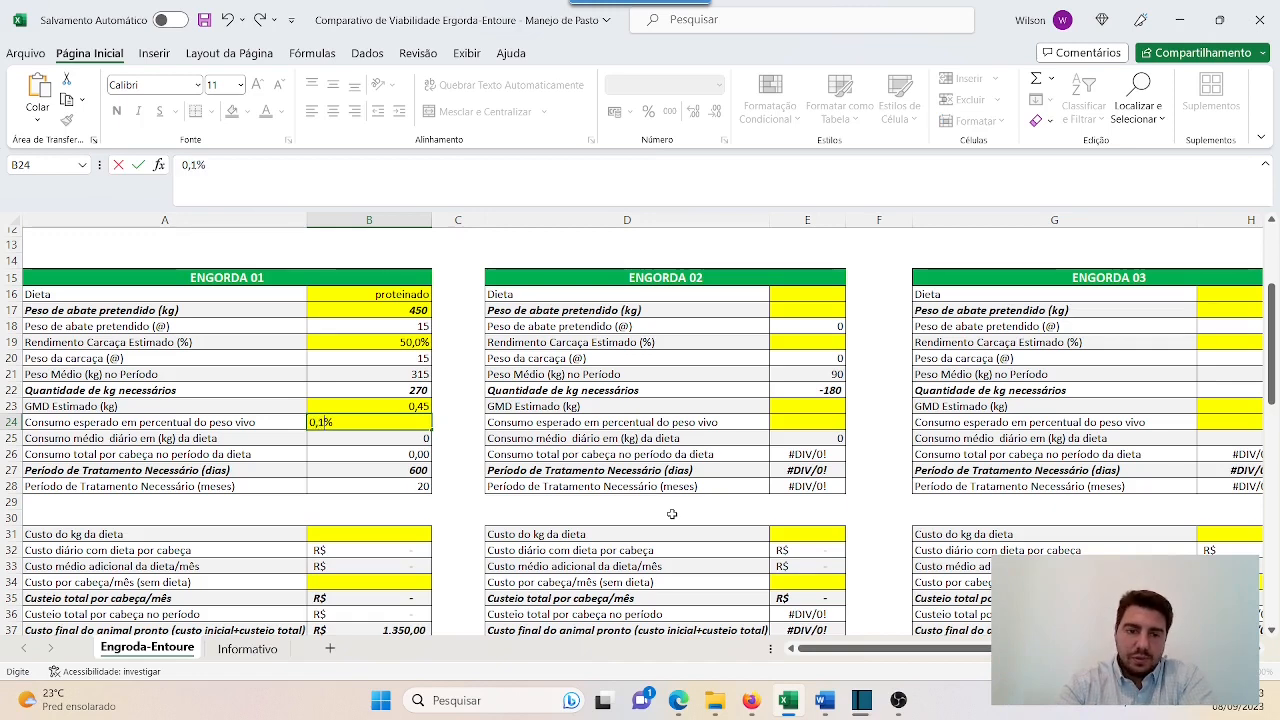
pyautogui.press('Return')
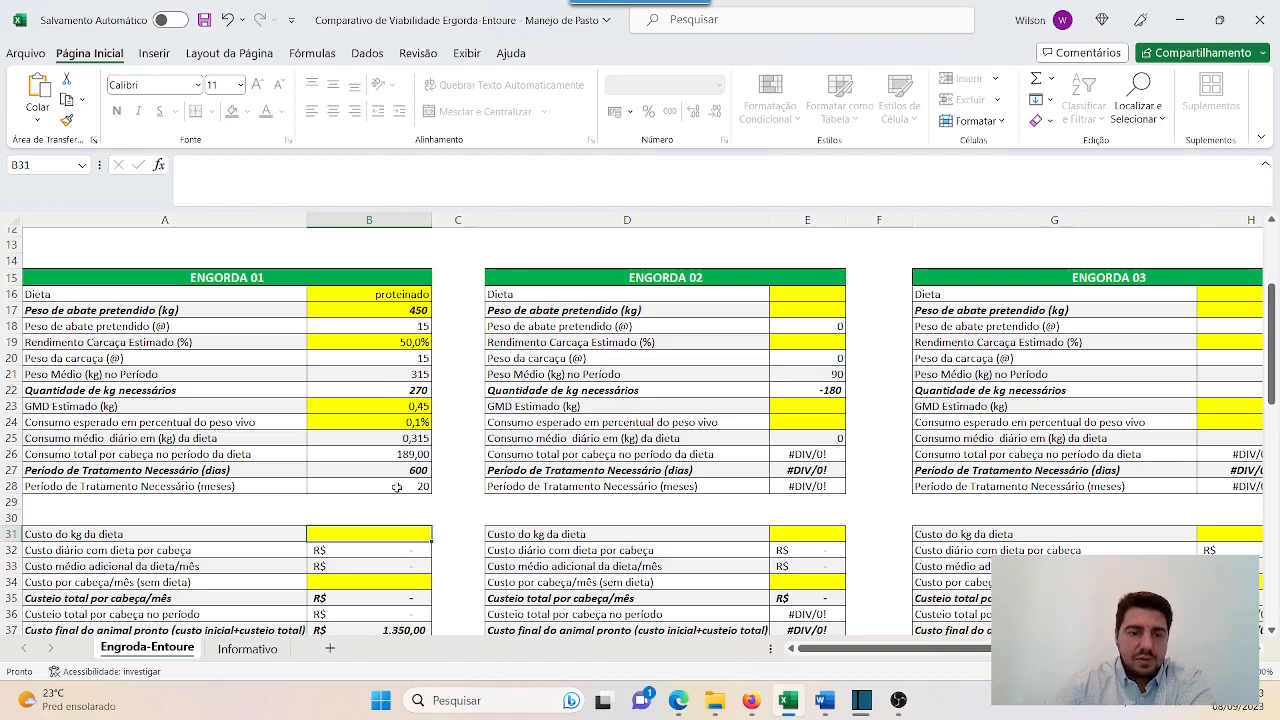
# Step: In ENGORDA 01's cost block, set the diet cost per kg to 2,40 and the monthly cost per head without diet to 40
pyautogui.scroll(-1, 412, 467)
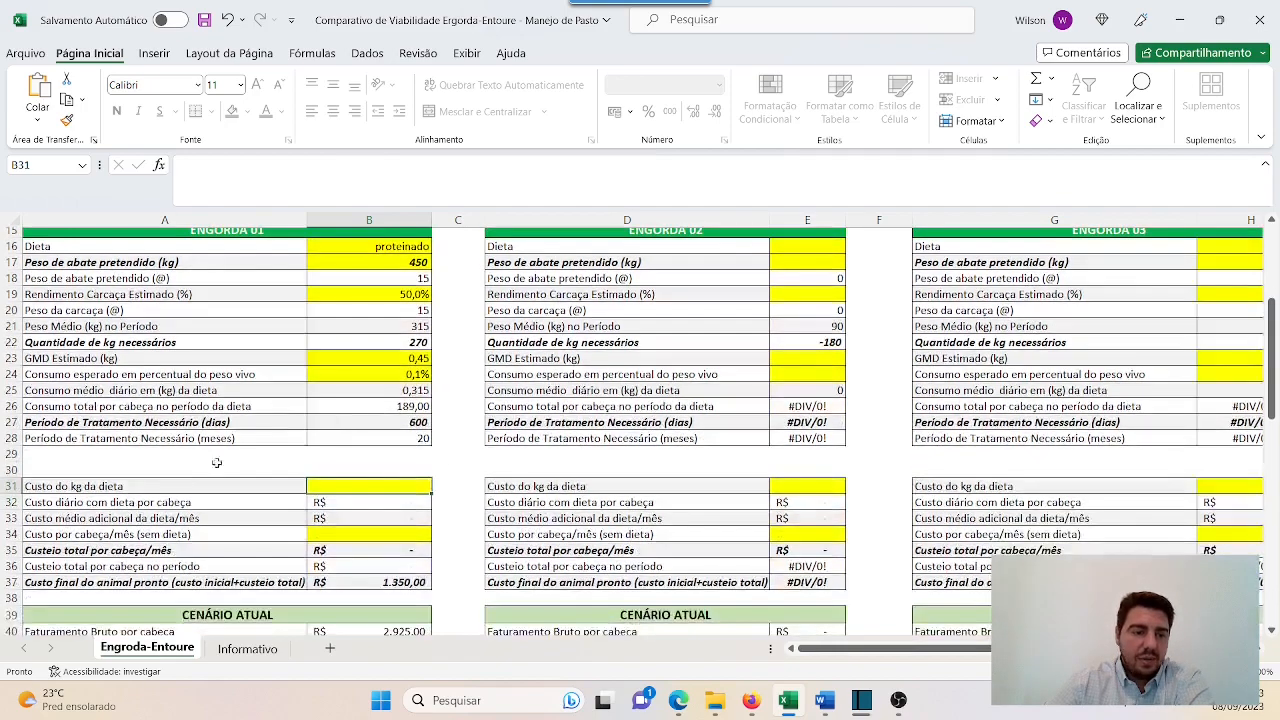
pyautogui.scroll(-1, 416, 410)
pyautogui.scroll(-1, 214, 439)
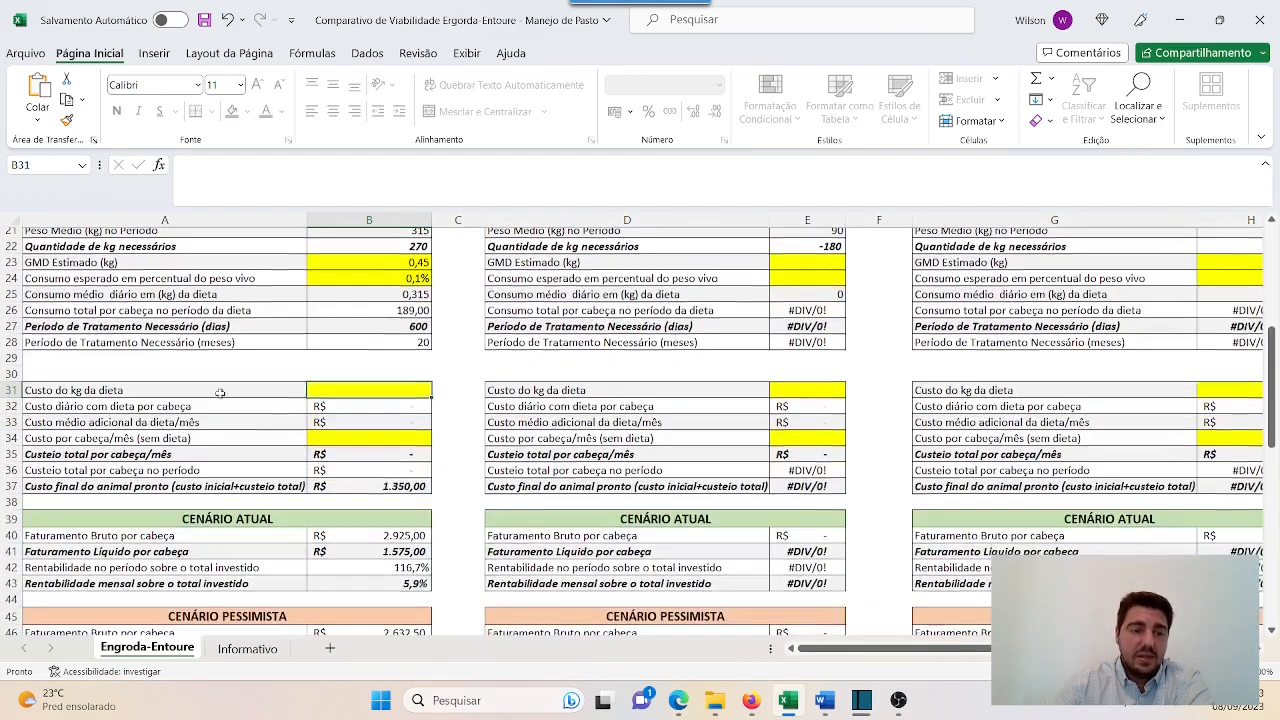
pyautogui.scroll(-1, 300, 458)
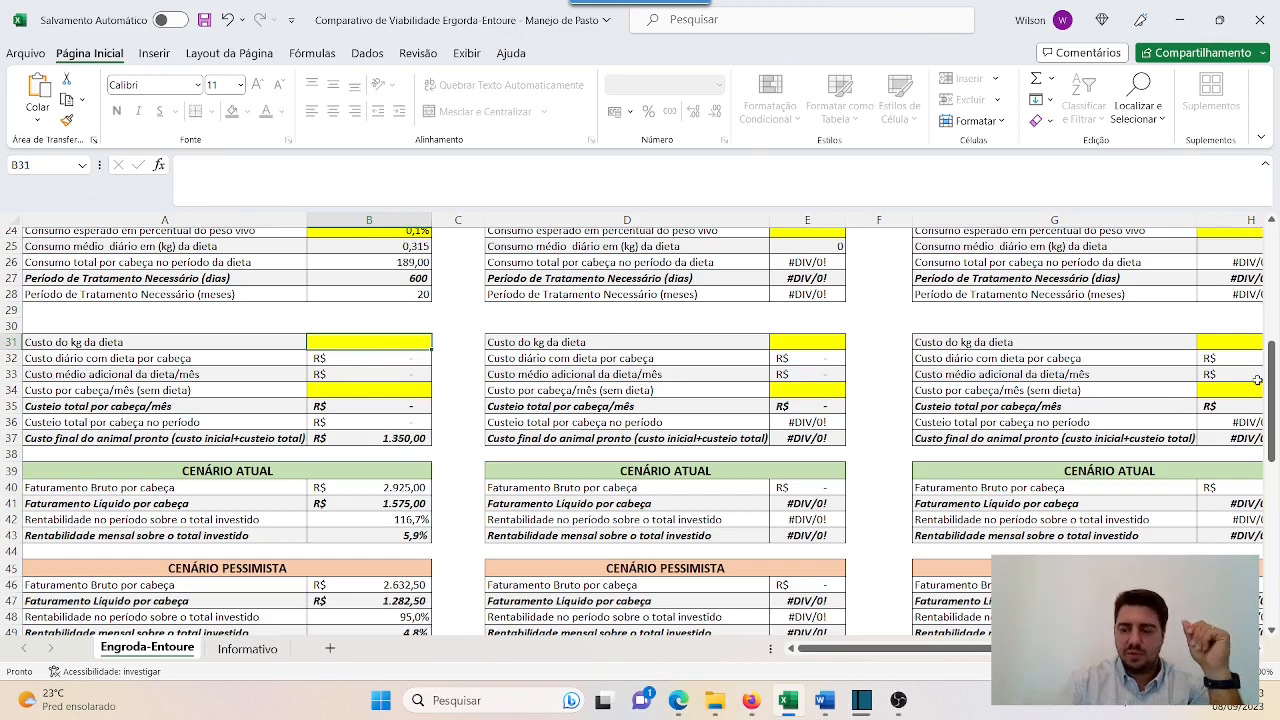
pyautogui.write('2,40')
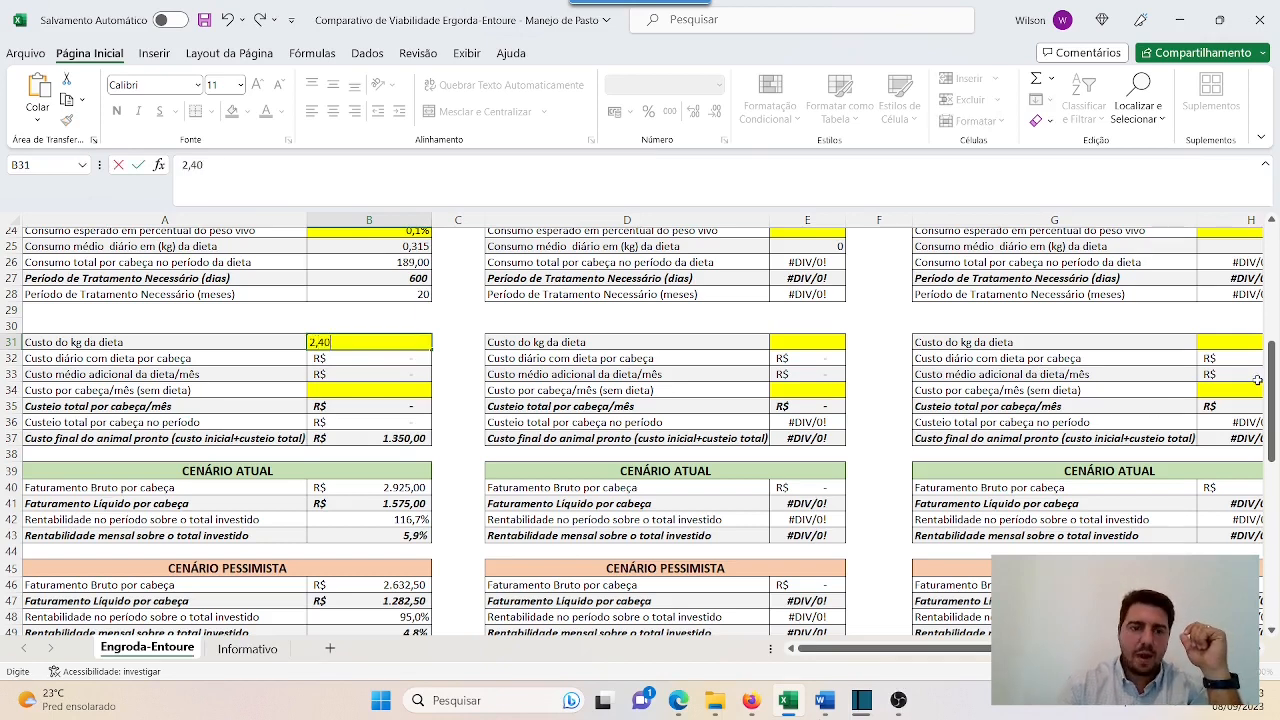
pyautogui.press('Return')
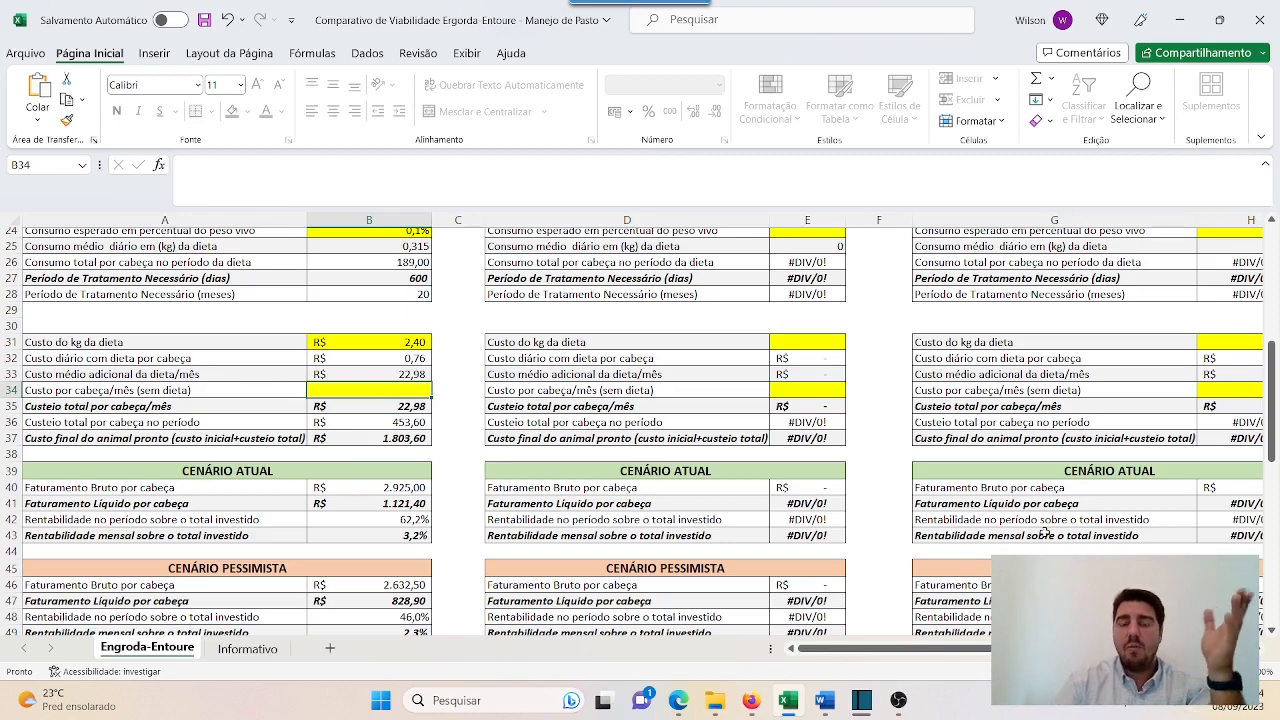
pyautogui.write('40')
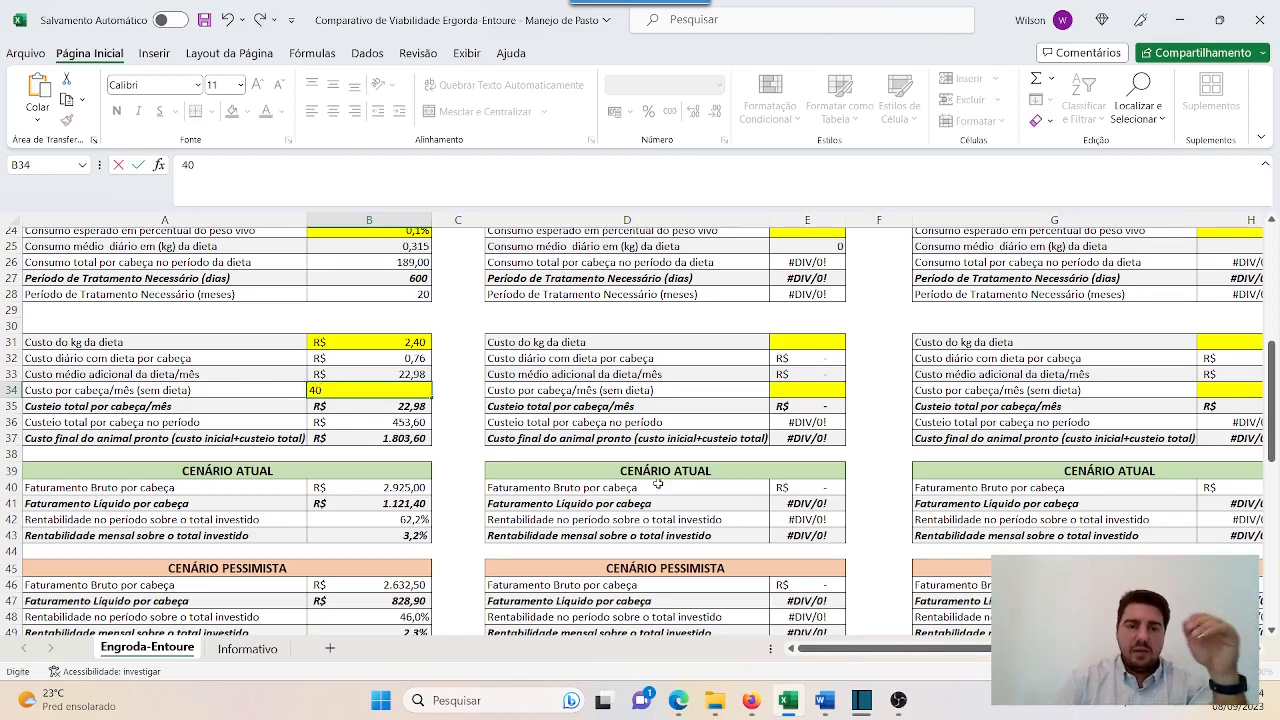
pyautogui.hotkey('ctrl', 'Return')
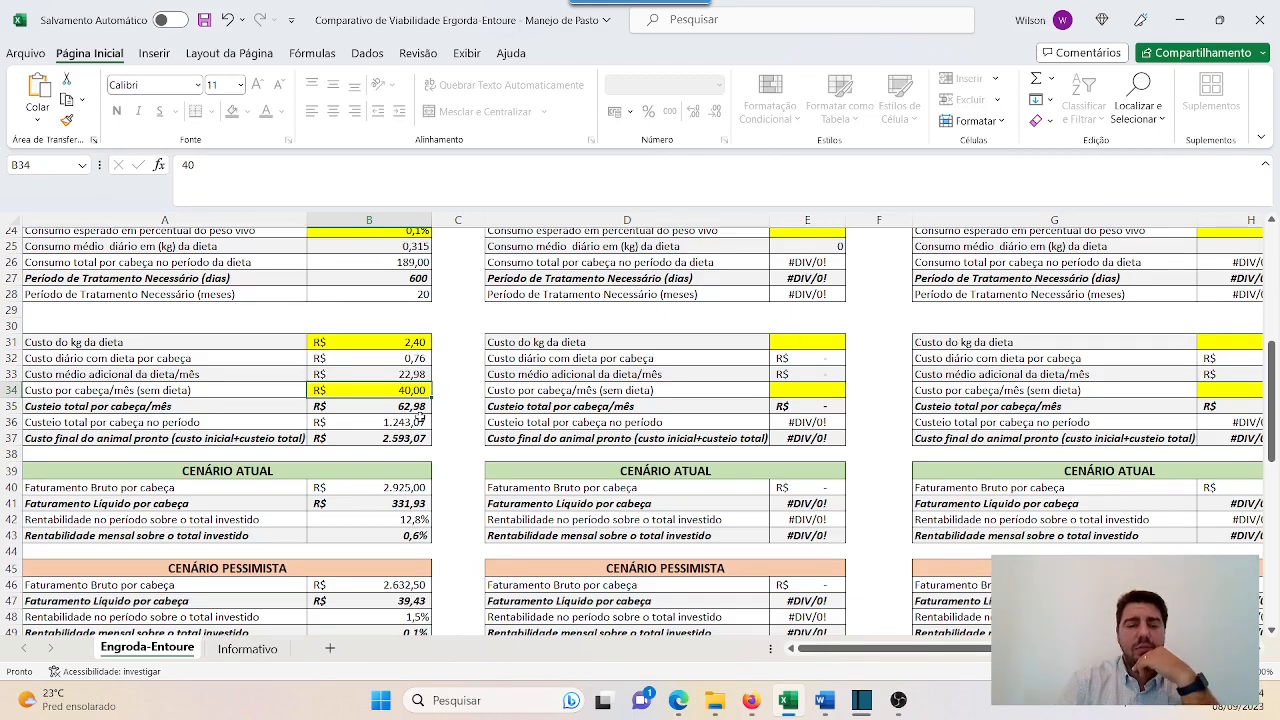
# Step: Examine ENGORDA 01's results under the current, pessimistic and optimistic scenarios and the two profitability charts below them
pyautogui.scroll(-1, 375, 447)
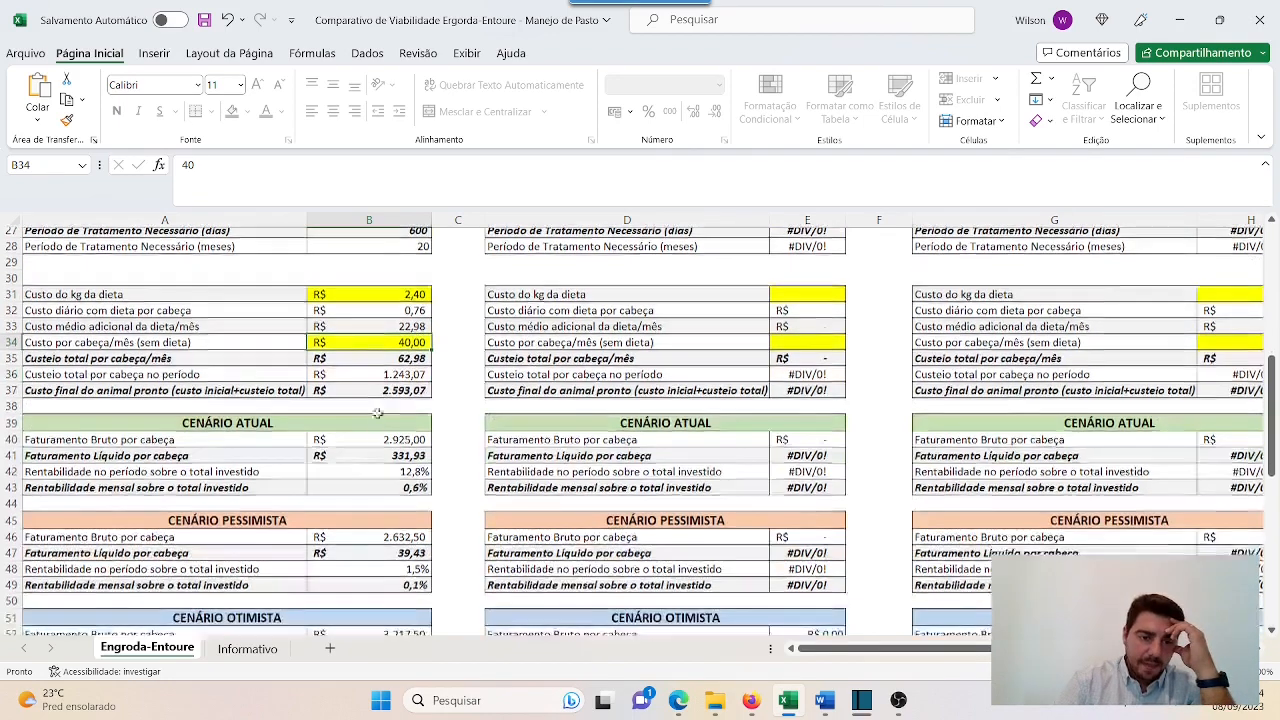
pyautogui.scroll(-1, 175, 391)
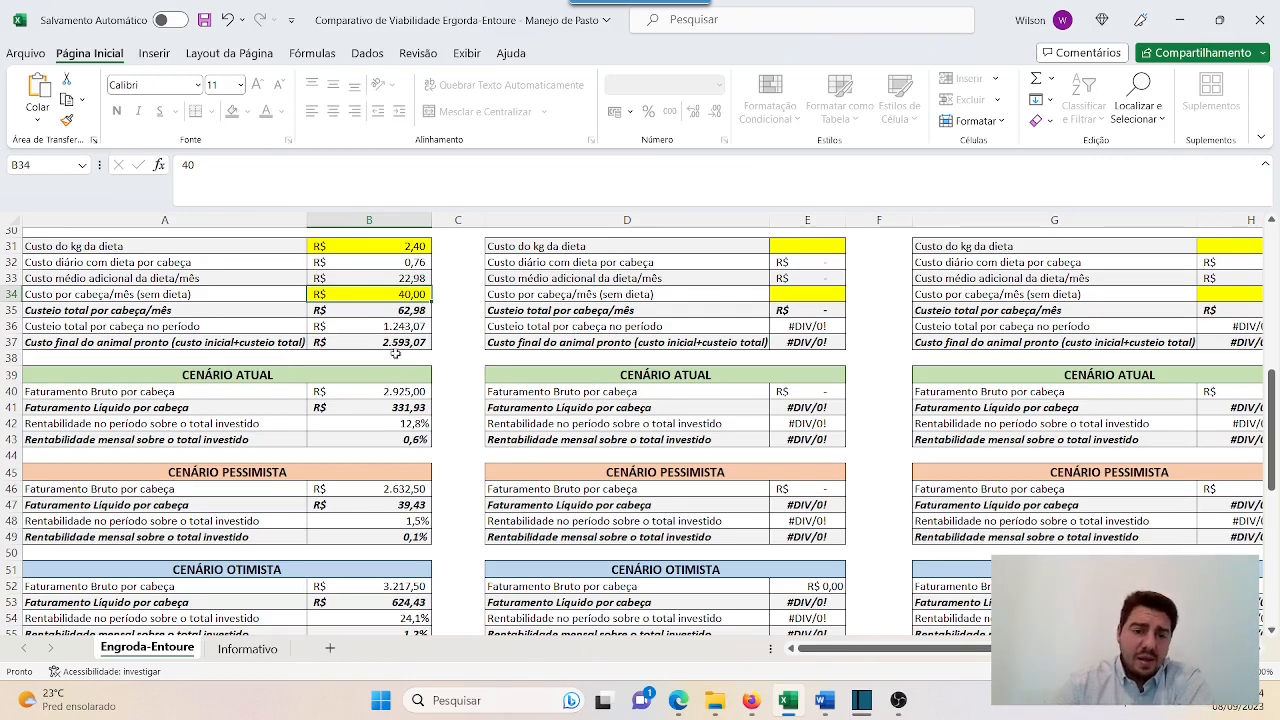
pyautogui.scroll(-3, 367, 403)
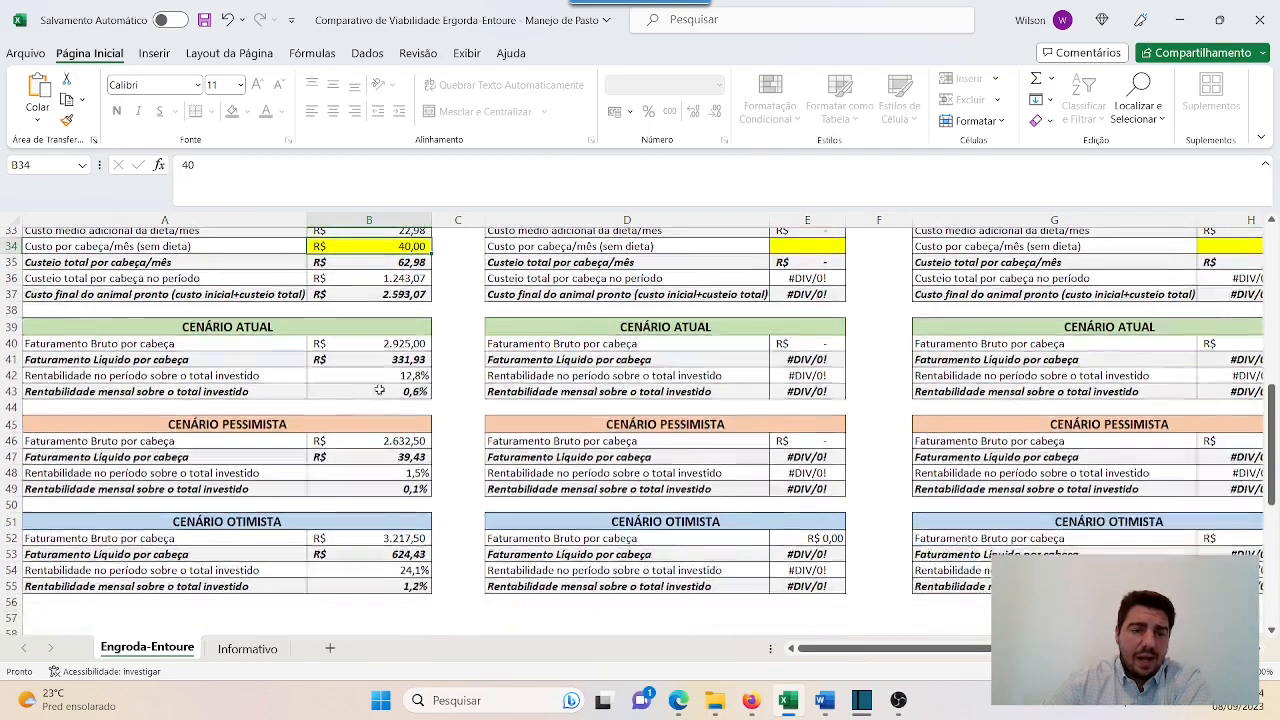
pyautogui.scroll(1, 428, 357)
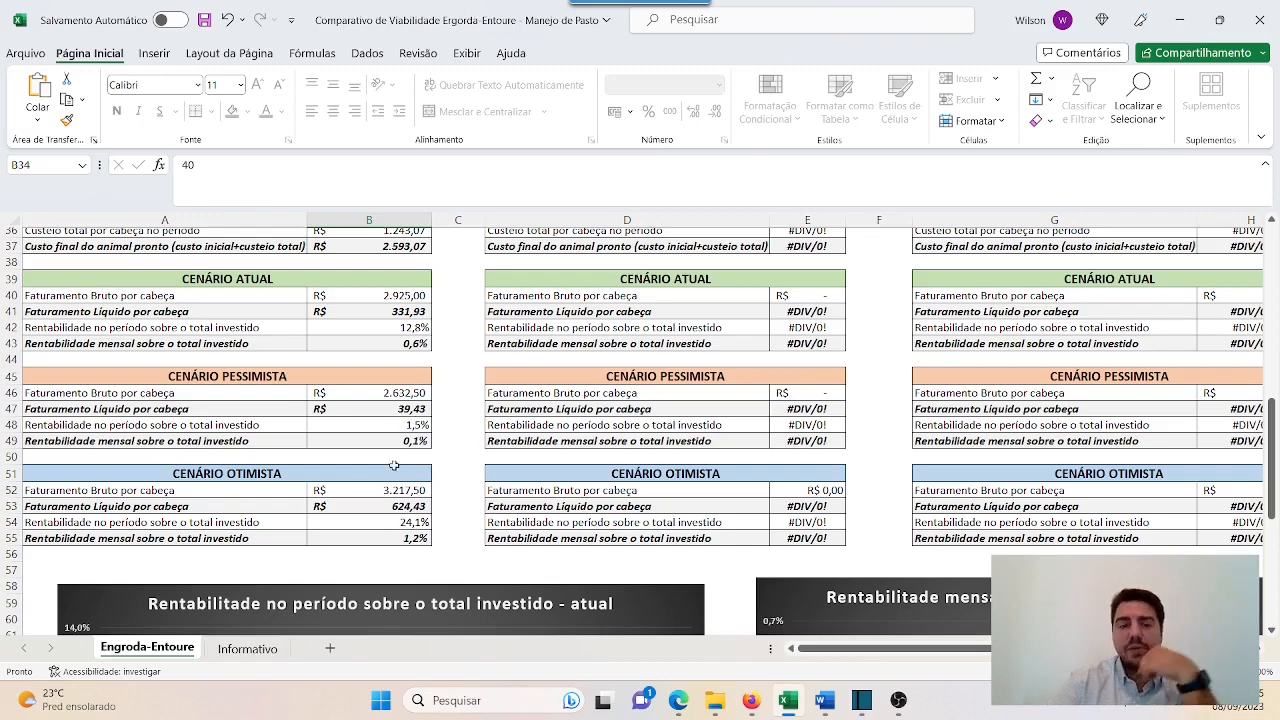
pyautogui.scroll(-2, 367, 426)
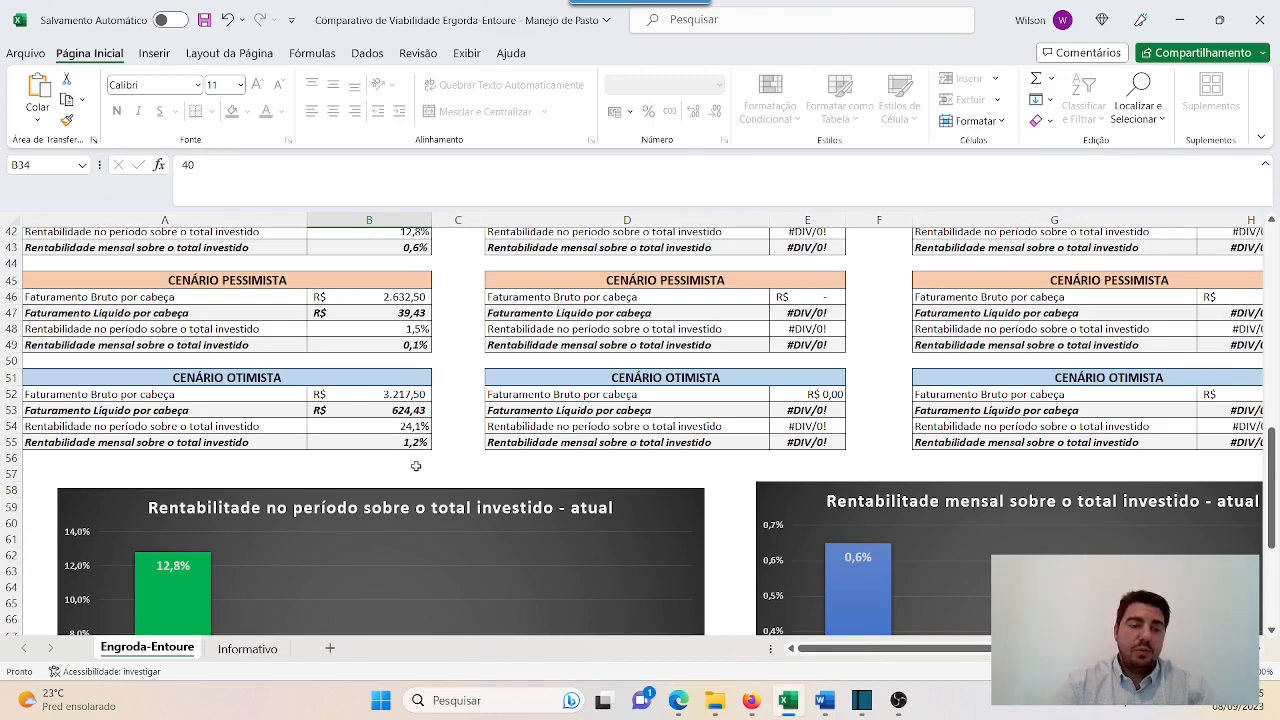
pyautogui.scroll(-2, 368, 458)
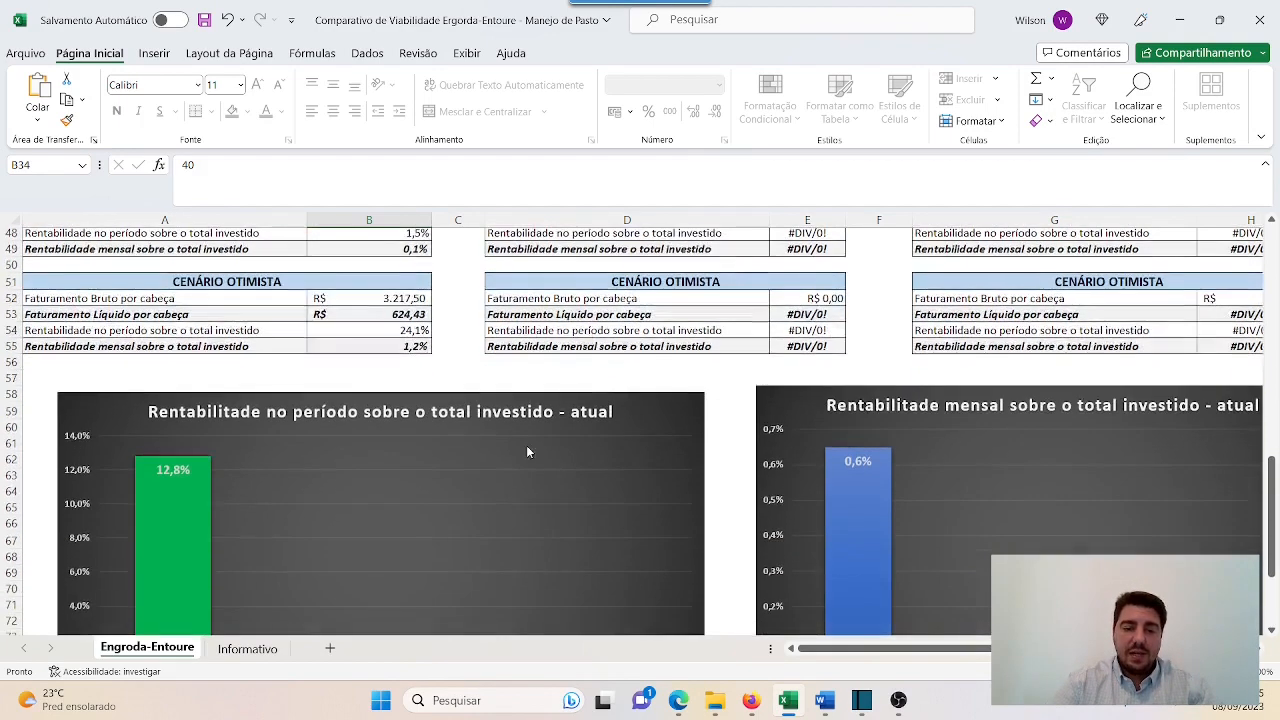
pyautogui.scroll(-2, 580, 458)
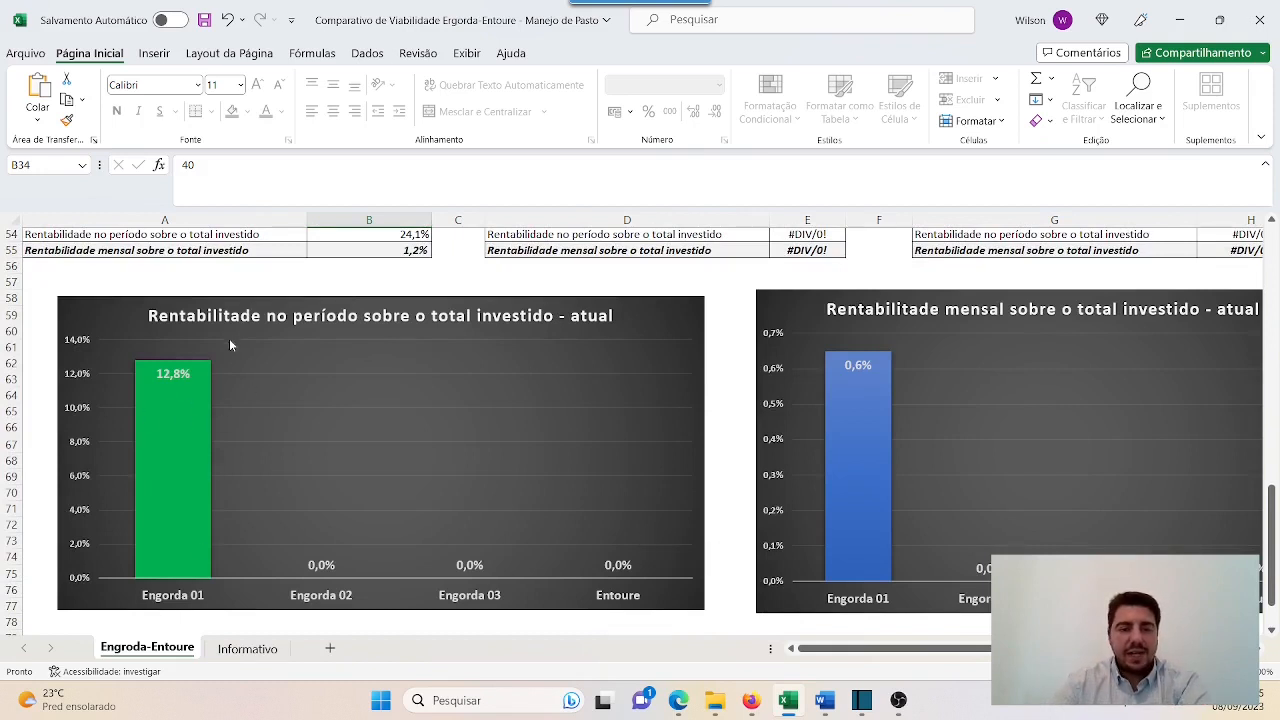
pyautogui.moveTo(796, 650); pyautogui.dragTo(706, 618)
# Step: In the ENGORDA 02 table, enter "energético" as the diet and 450 kg as the intended slaughter weight
pyautogui.scroll(7, 615, 566)
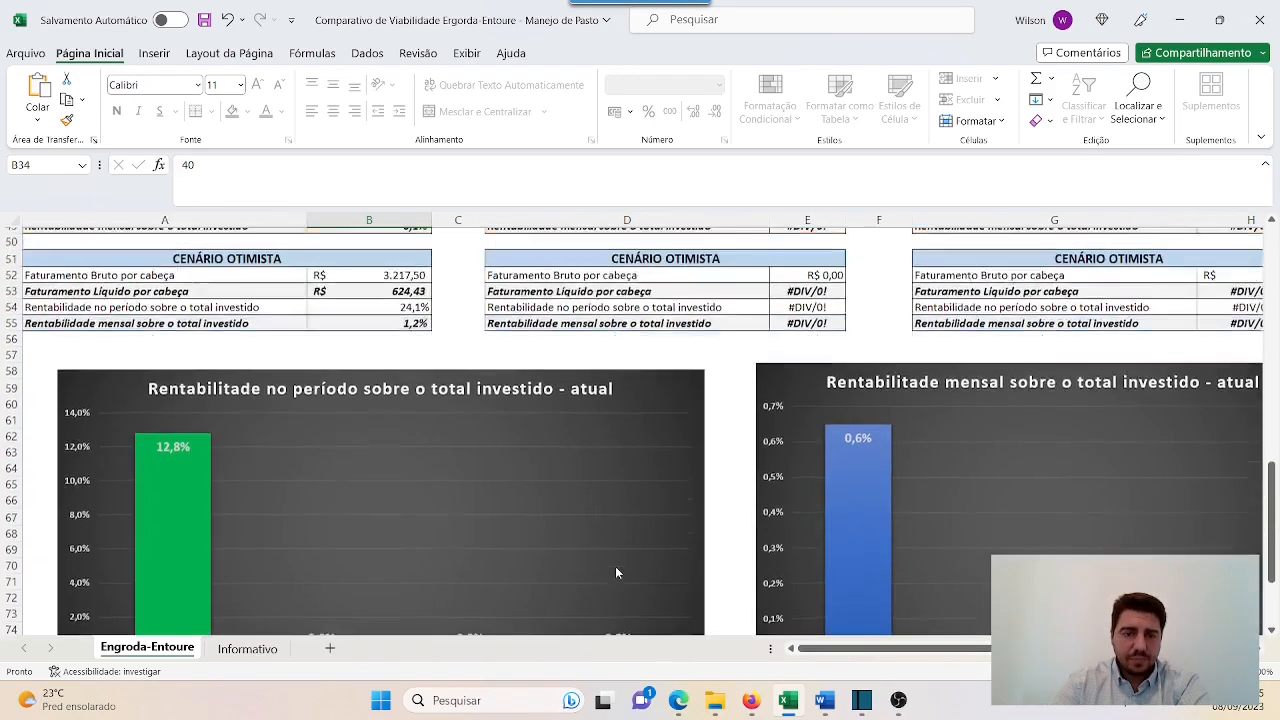
pyautogui.scroll(9, 617, 565)
pyautogui.scroll(-1, 987, 580)
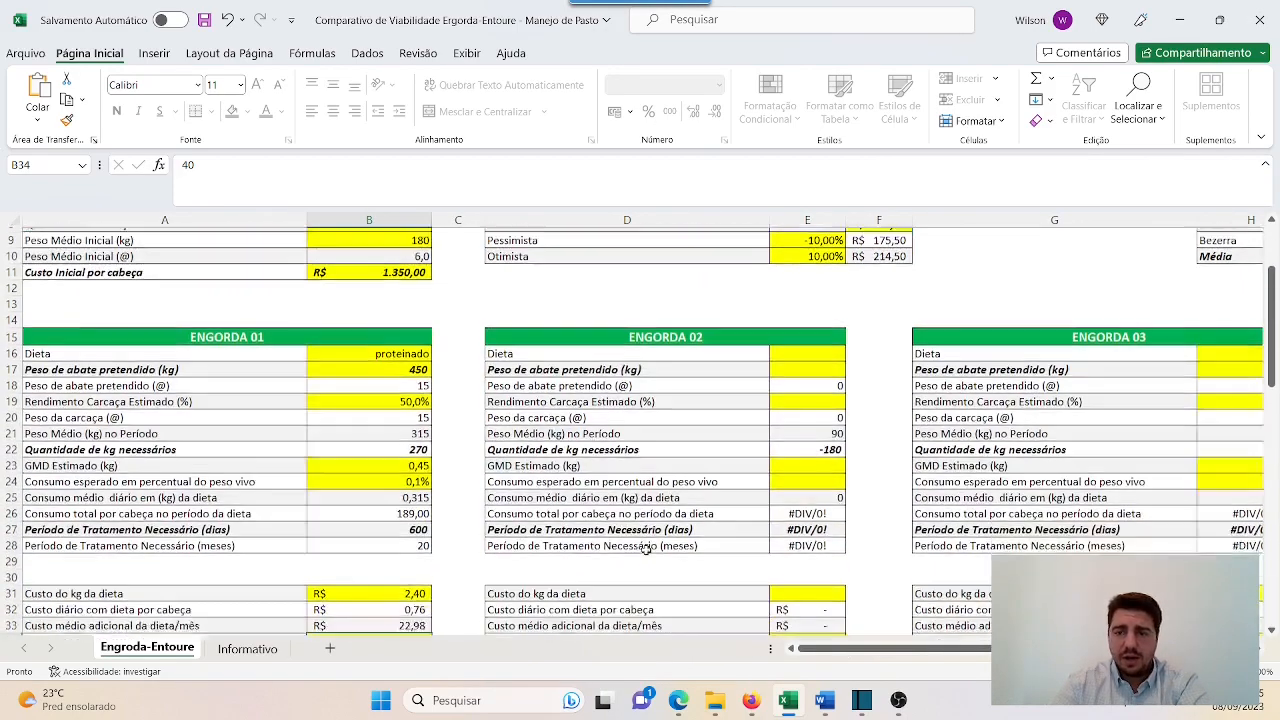
pyautogui.moveTo(930, 649); pyautogui.dragTo(962, 649)
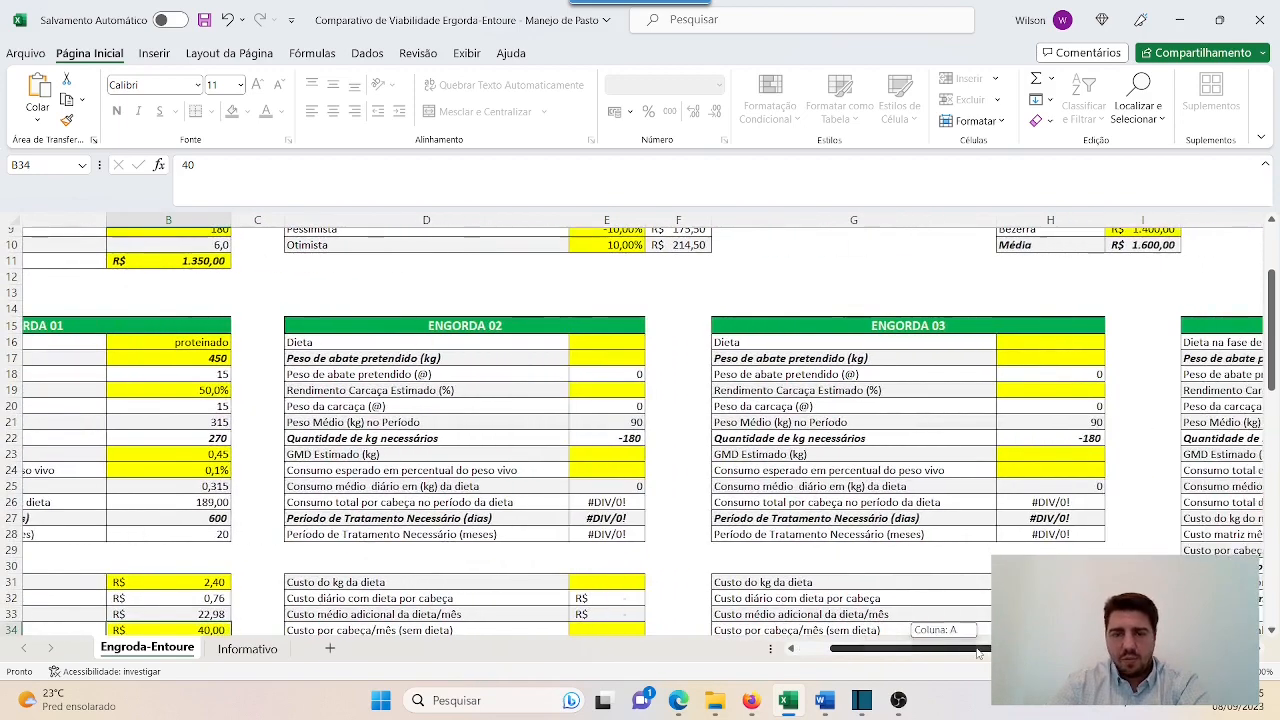
pyautogui.click(617, 341)
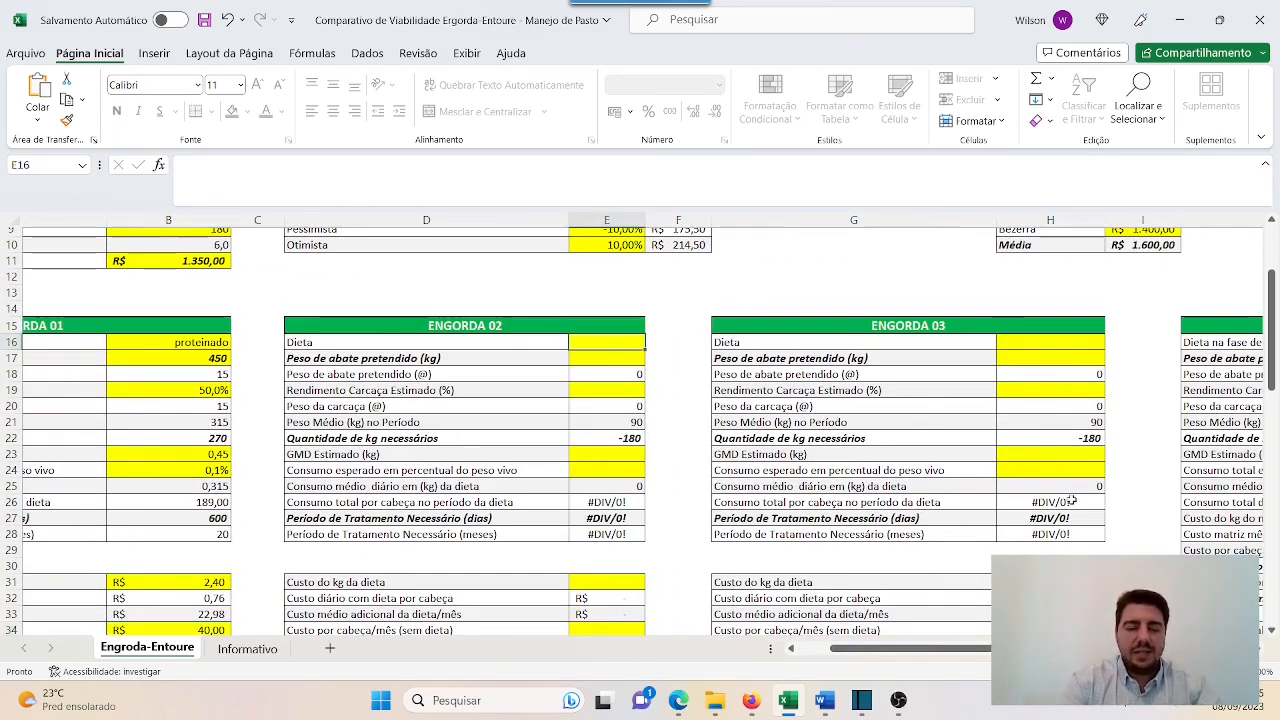
pyautogui.press('BackSpace')
pyautogui.write('energético')
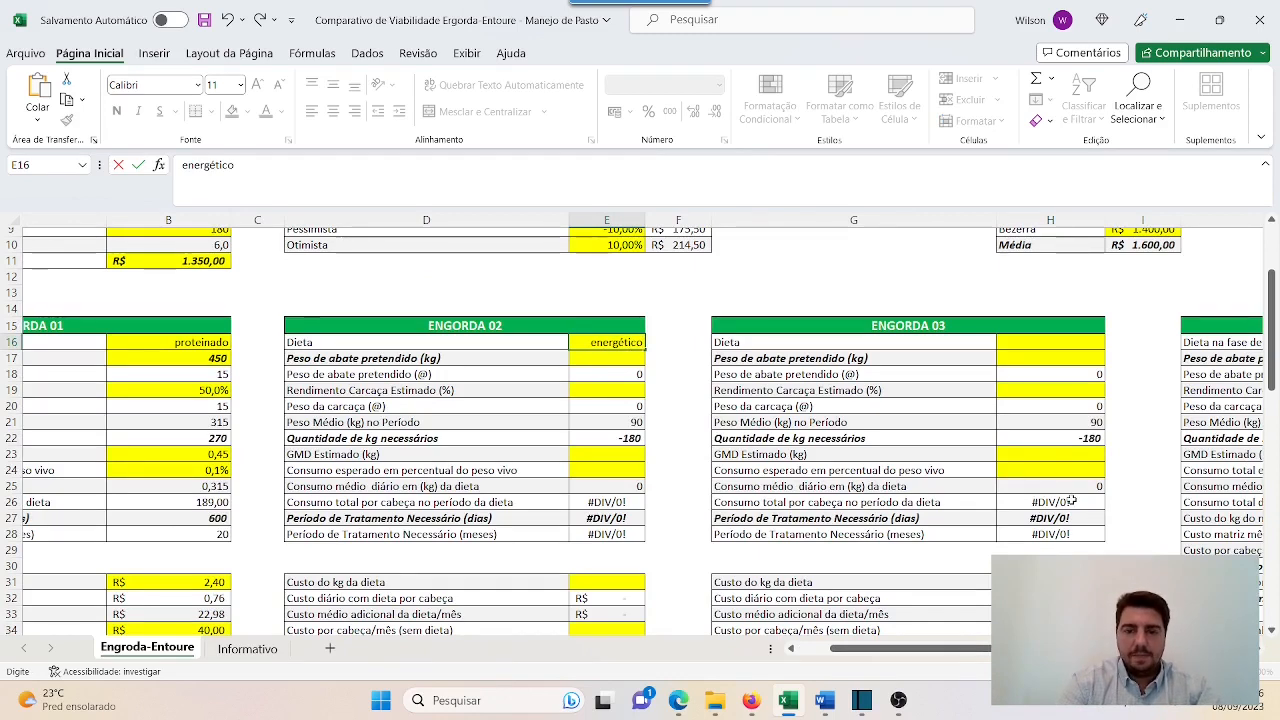
pyautogui.press('Return')
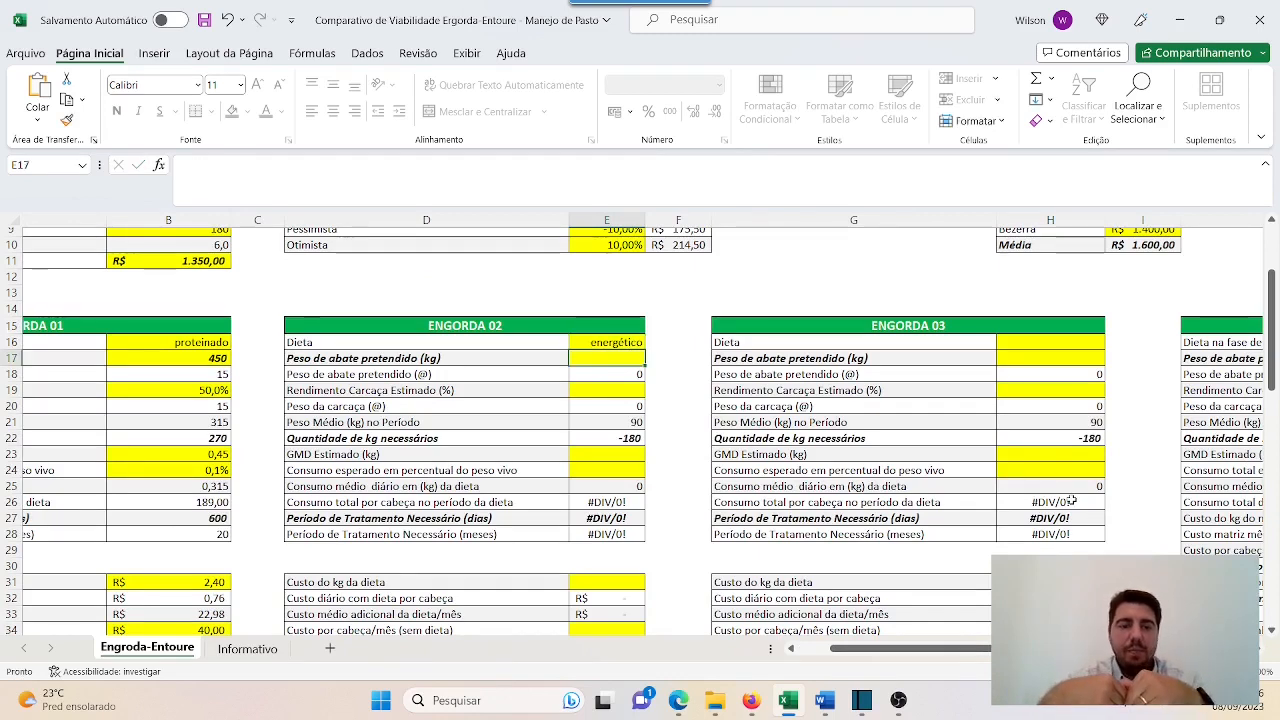
pyautogui.write('450')
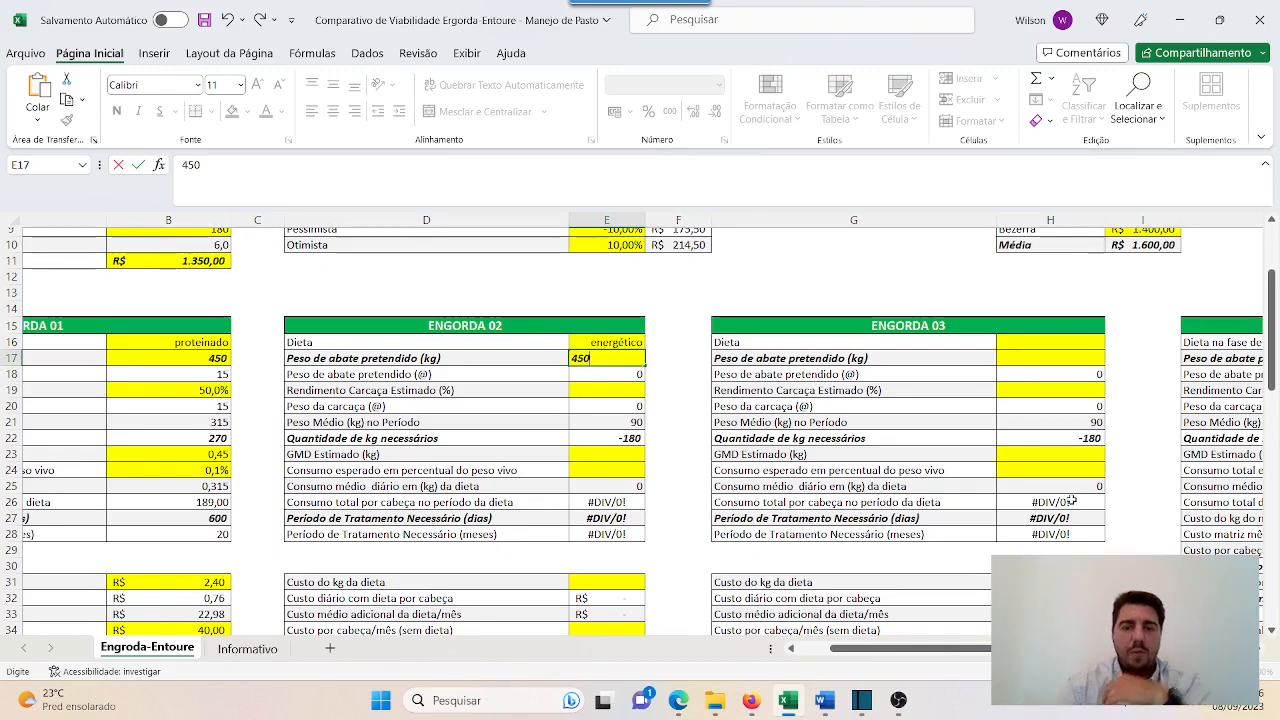
pyautogui.press('Return')
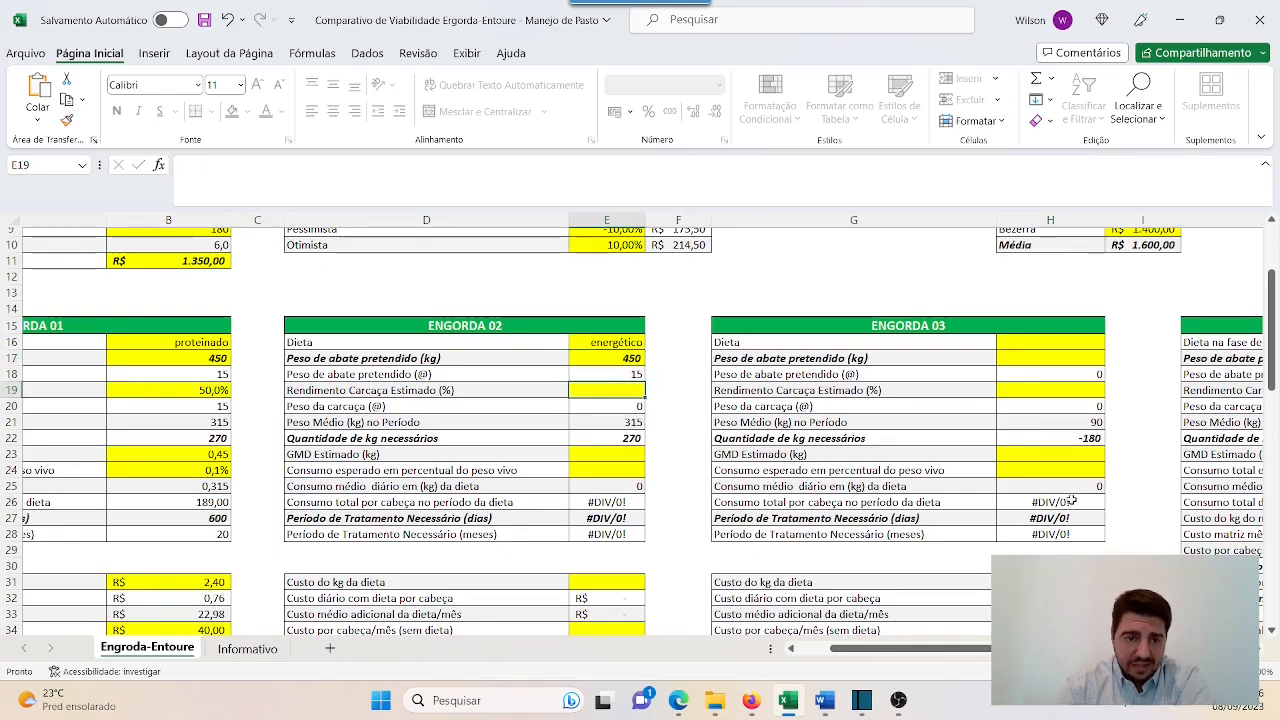
# Step: Set ENGORDA 02's estimated carcass yield to 50% and its estimated GMD to 0,6 kg
pyautogui.write('50')
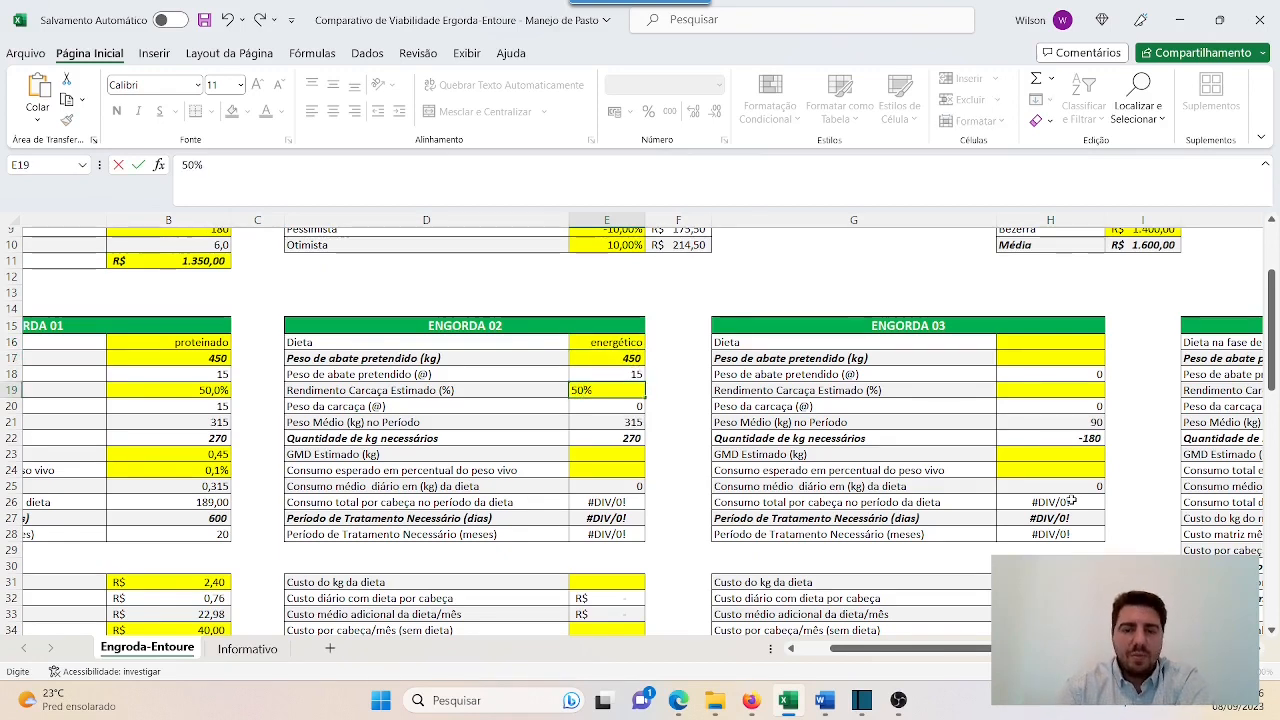
pyautogui.press('Return')
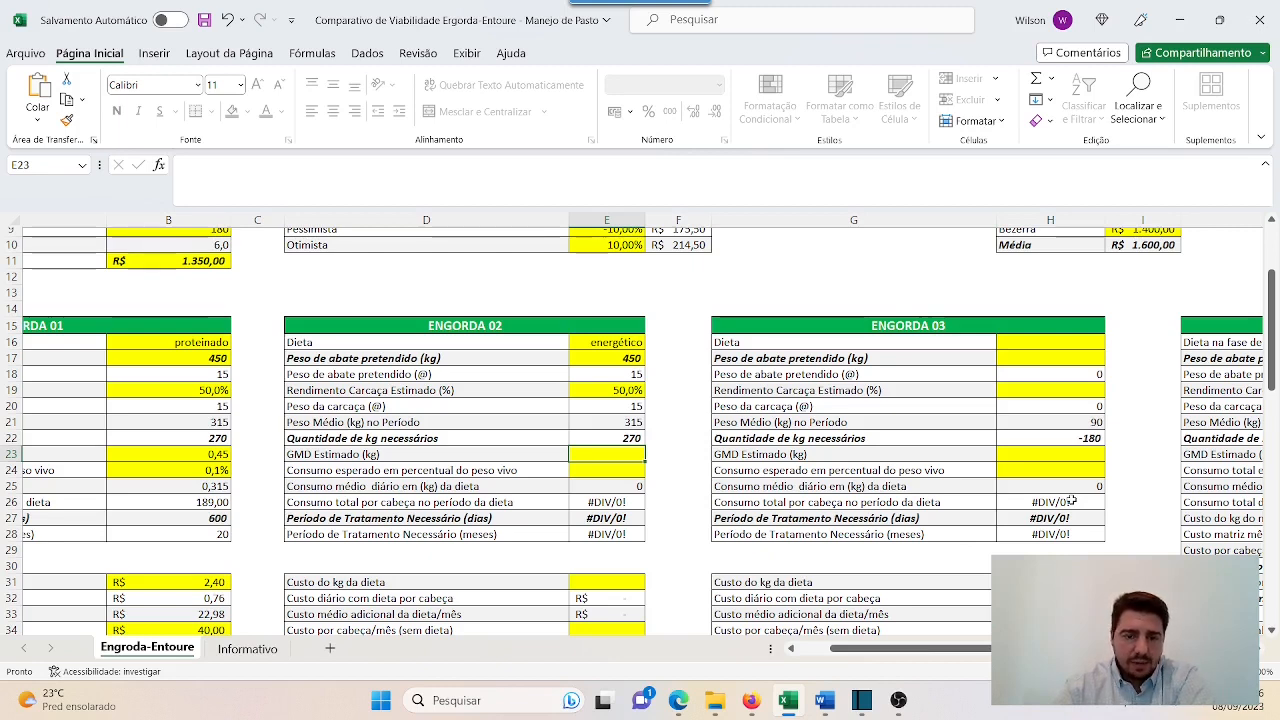
pyautogui.write('0,3')
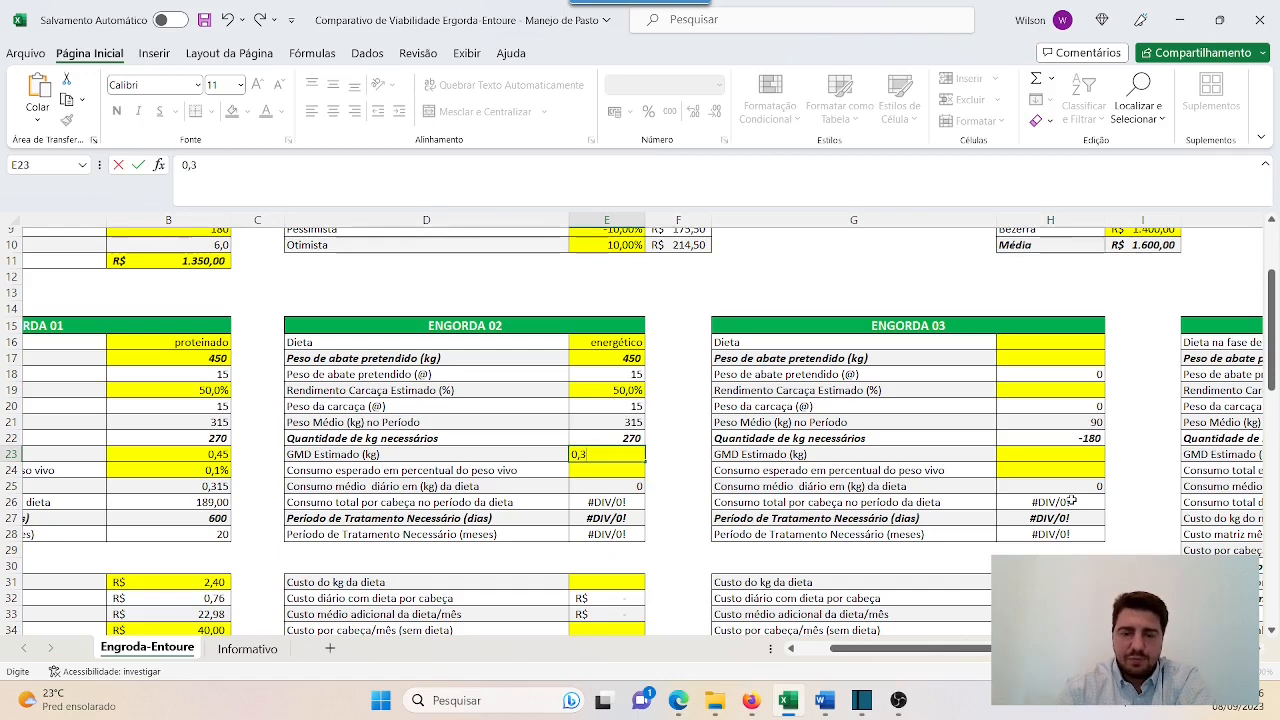
pyautogui.press('Return')
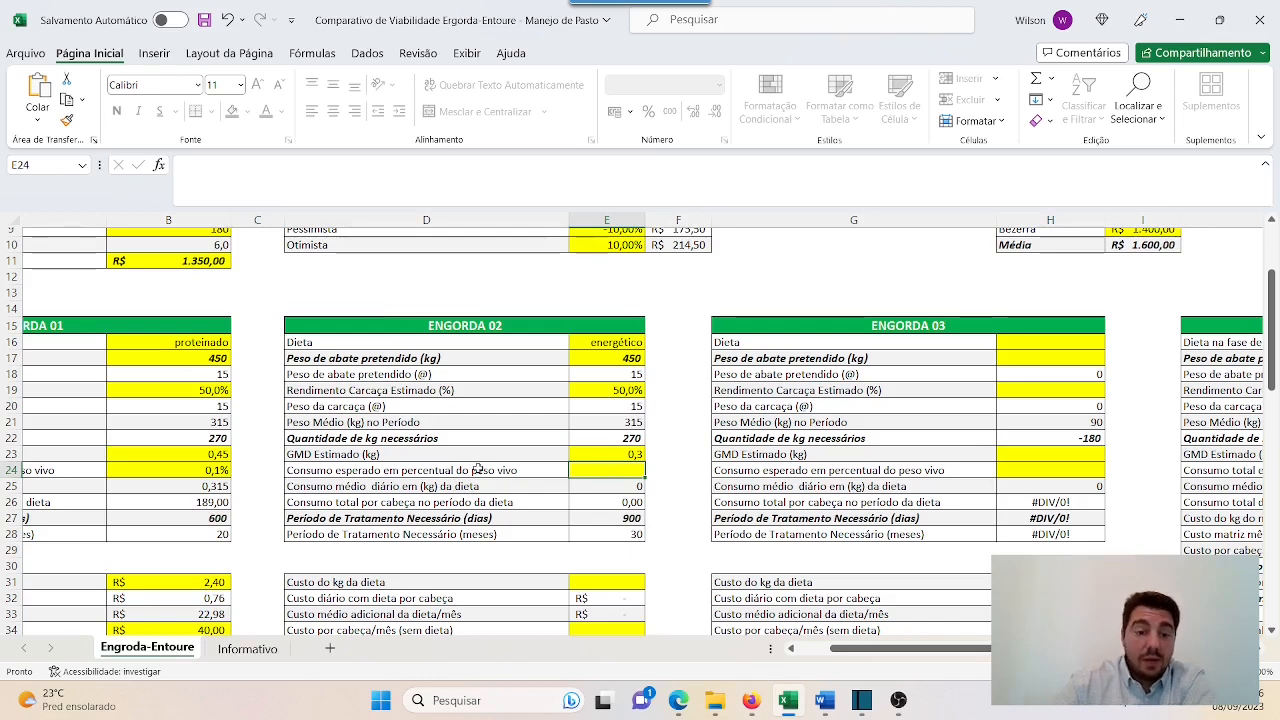
pyautogui.click(614, 455)
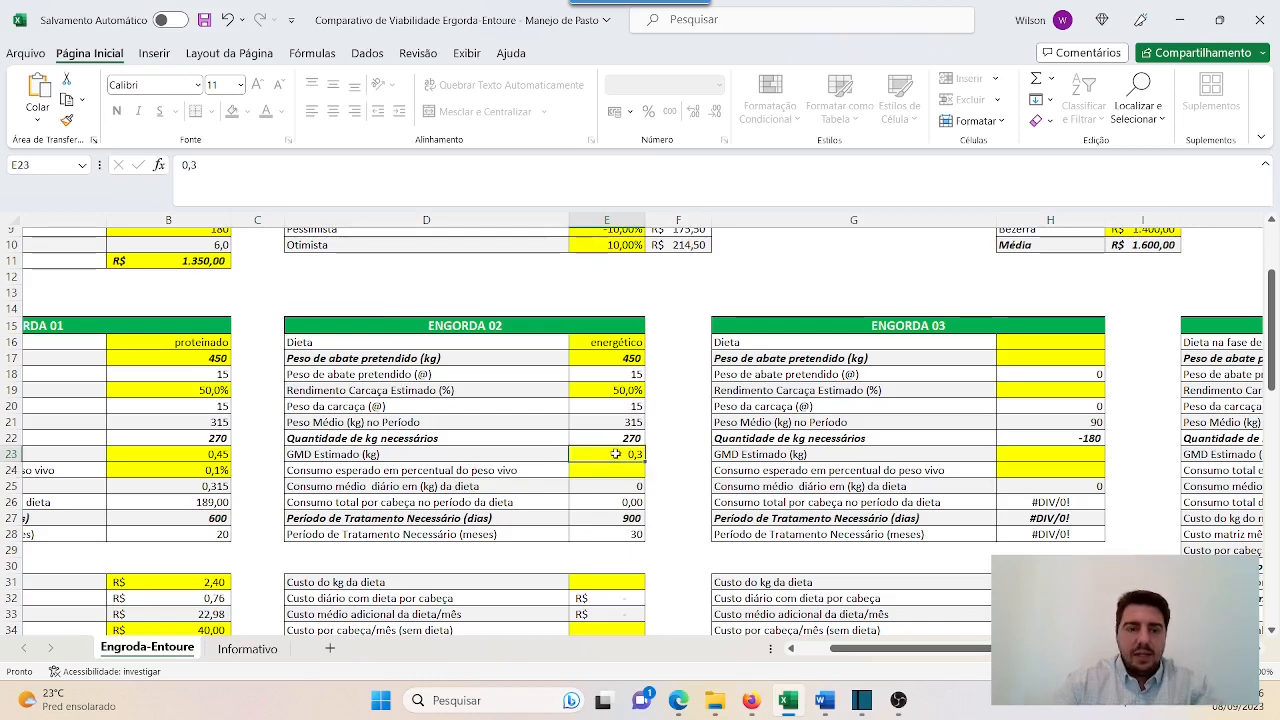
pyautogui.press('BackSpace')
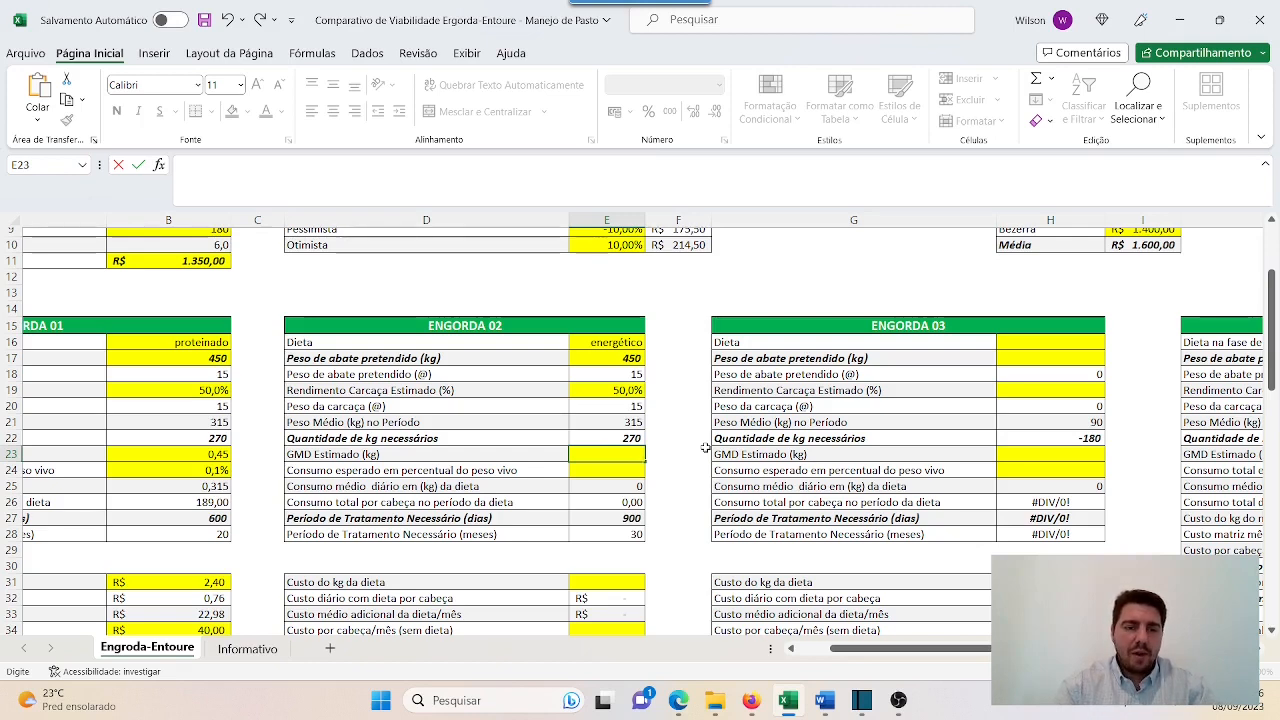
pyautogui.write('0,6')
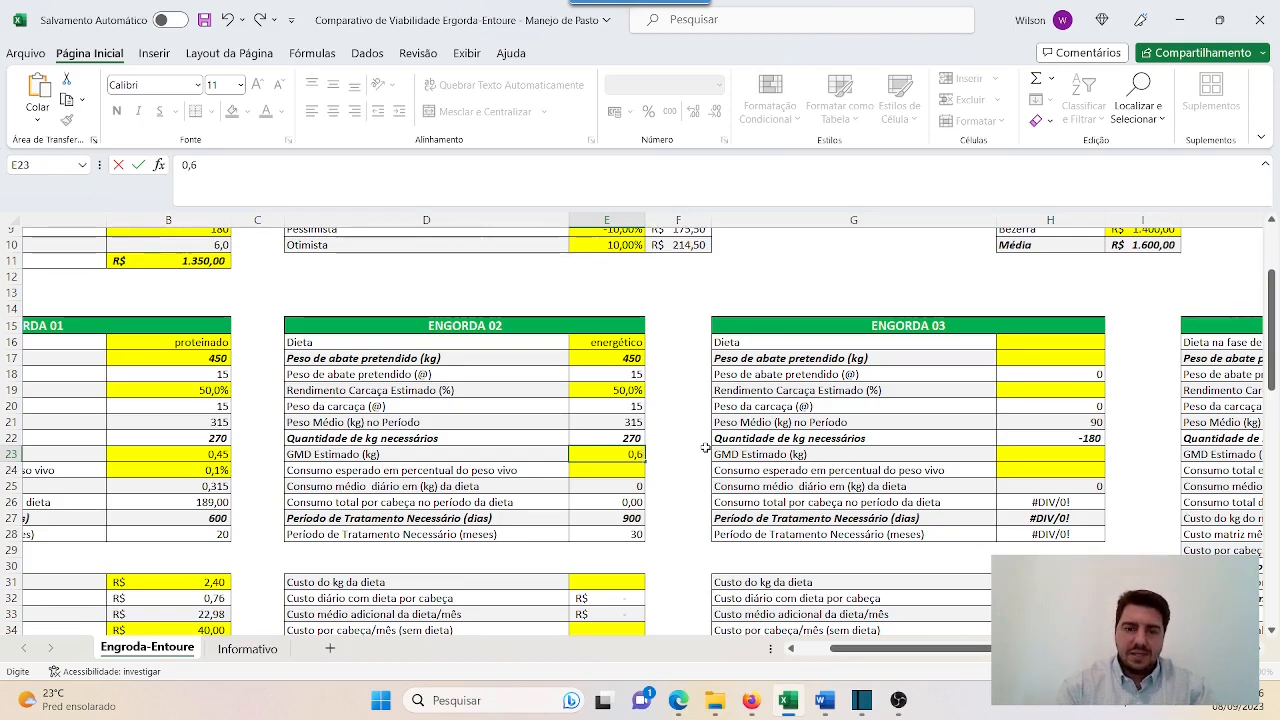
pyautogui.press('Return')
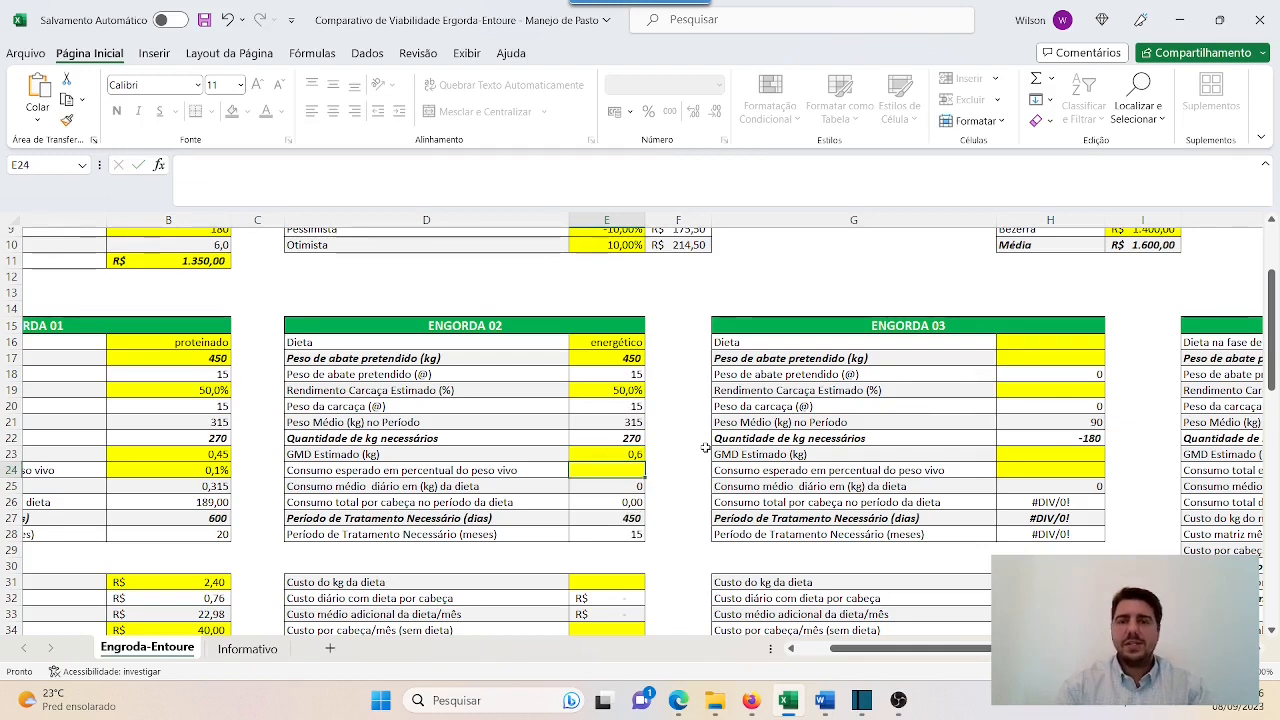
# Step: Set ENGORDA 02's expected consumption to 0,3% of live weight
pyautogui.write('0,3')
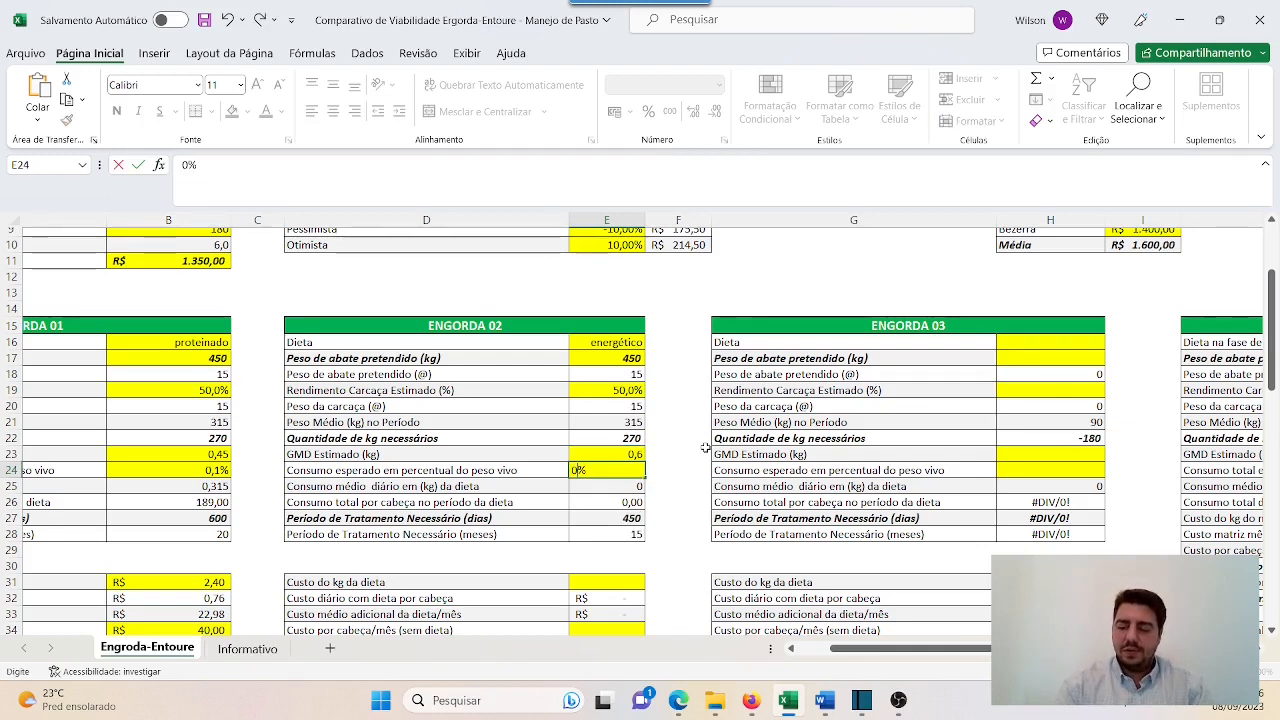
pyautogui.press('Return')
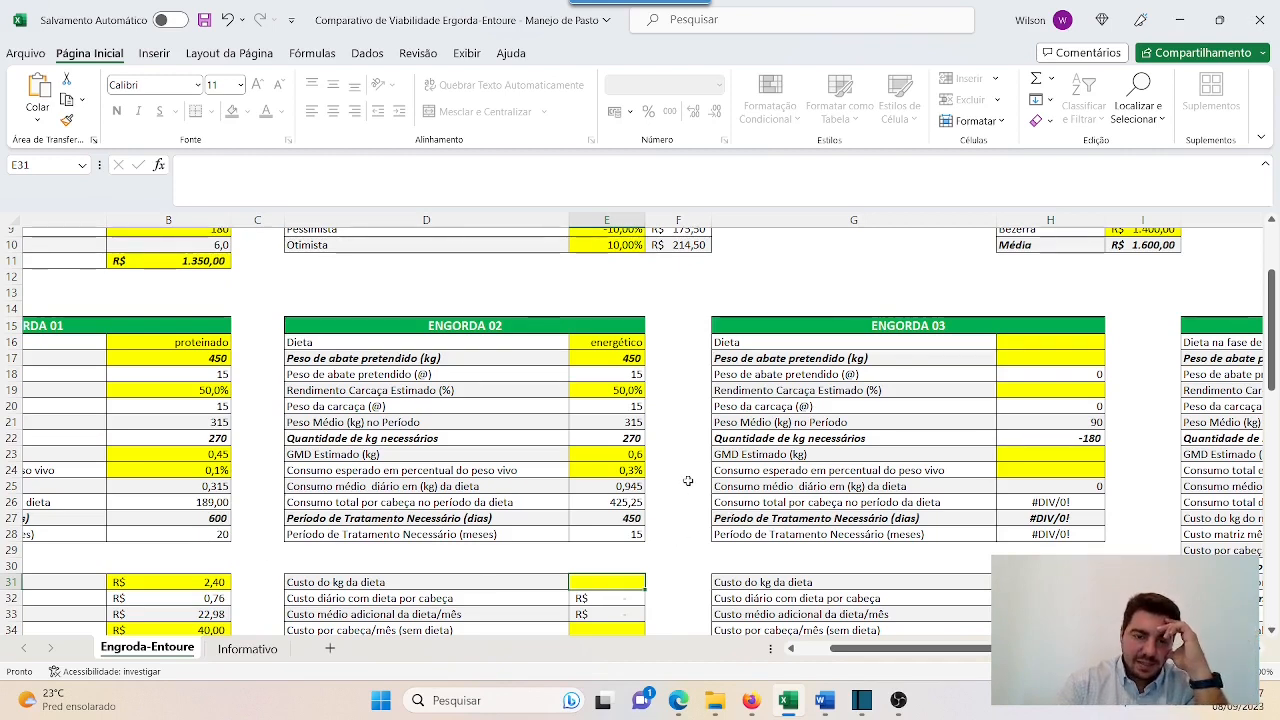
pyautogui.scroll(-3, 687, 469)
pyautogui.scroll(-1, 687, 469)
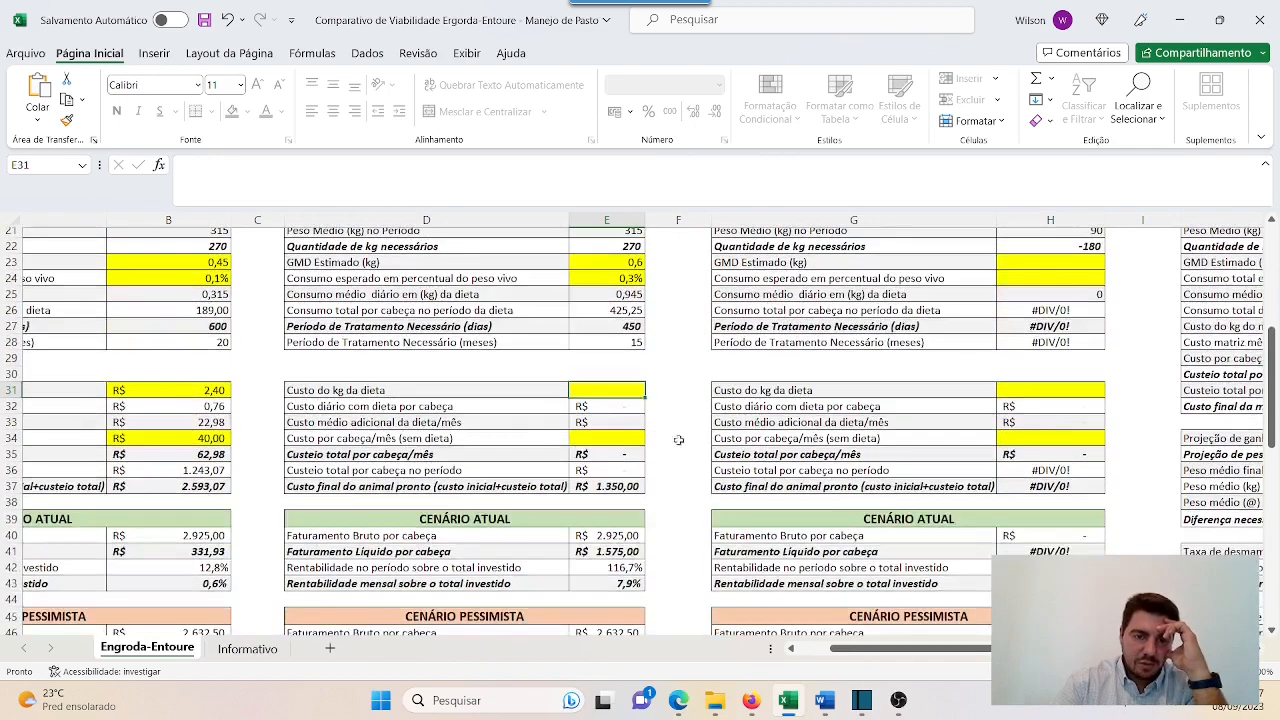
# Step: Set ENGORDA 02's diet cost per kg to R$ 1,98 and its monthly cost per head without diet to R$ 40,00
pyautogui.scroll(-2, 720, 400)
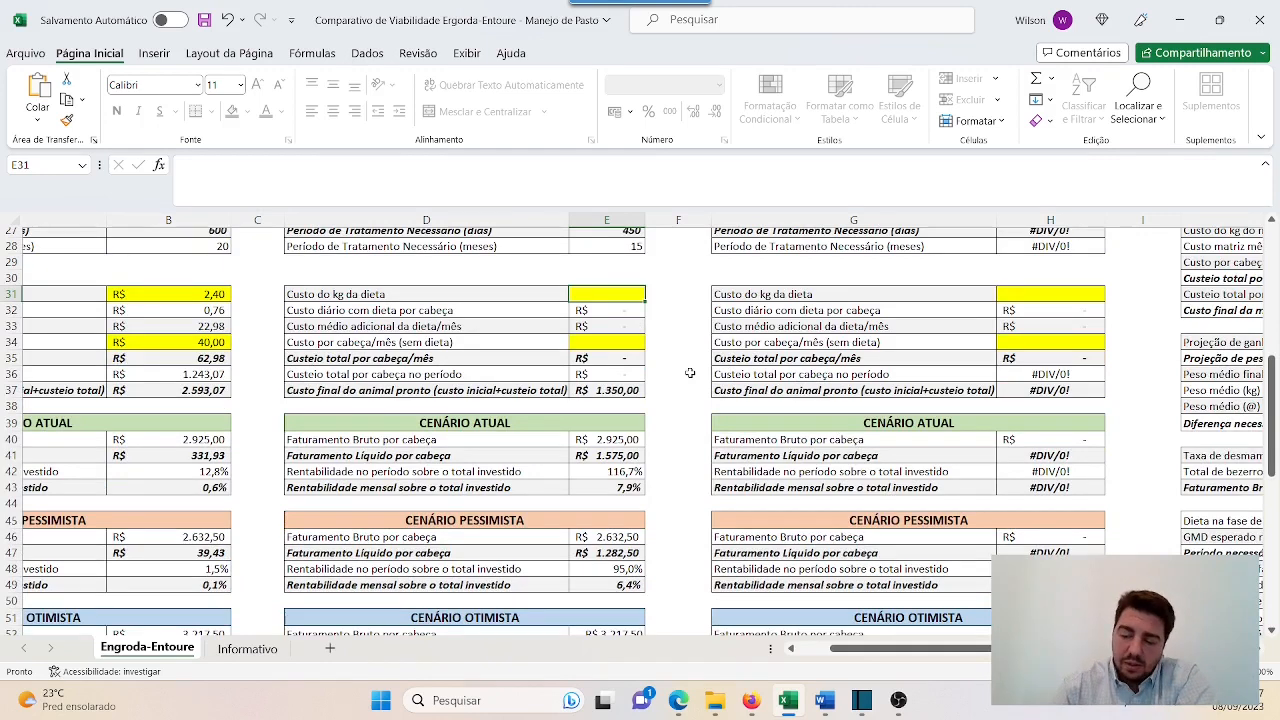
pyautogui.write('1')
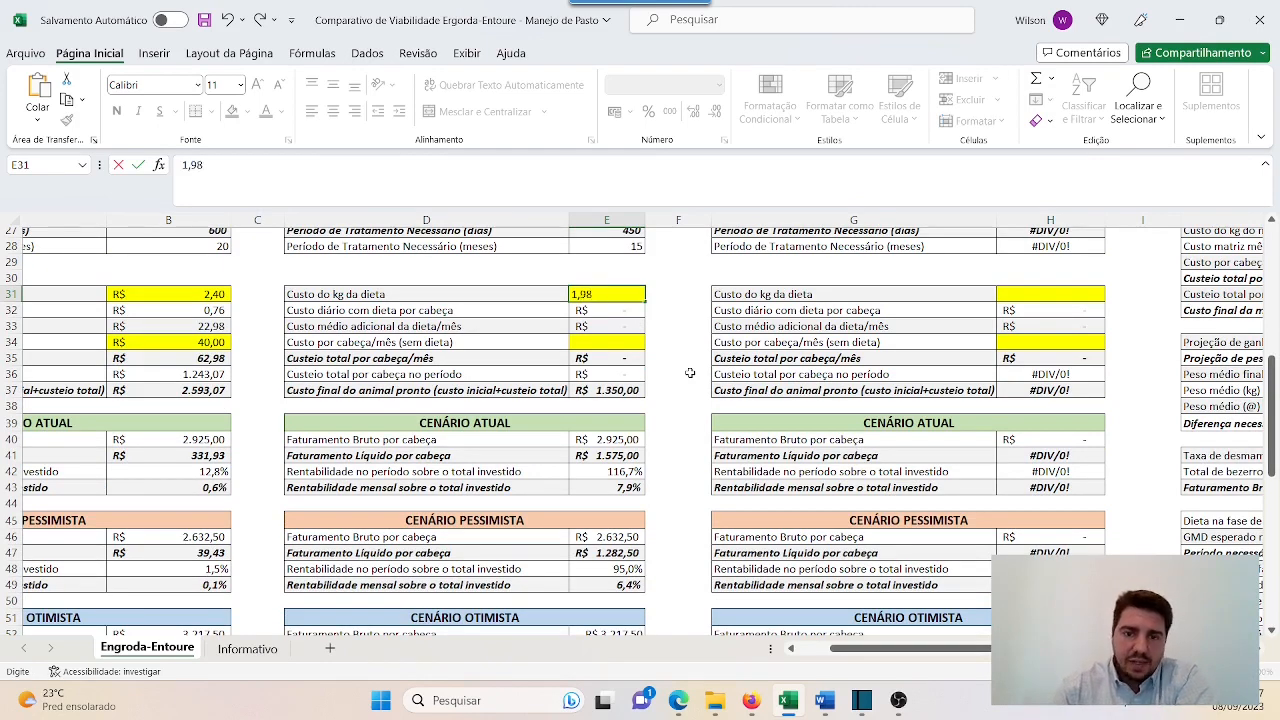
pyautogui.write(',98')
pyautogui.press('Return')
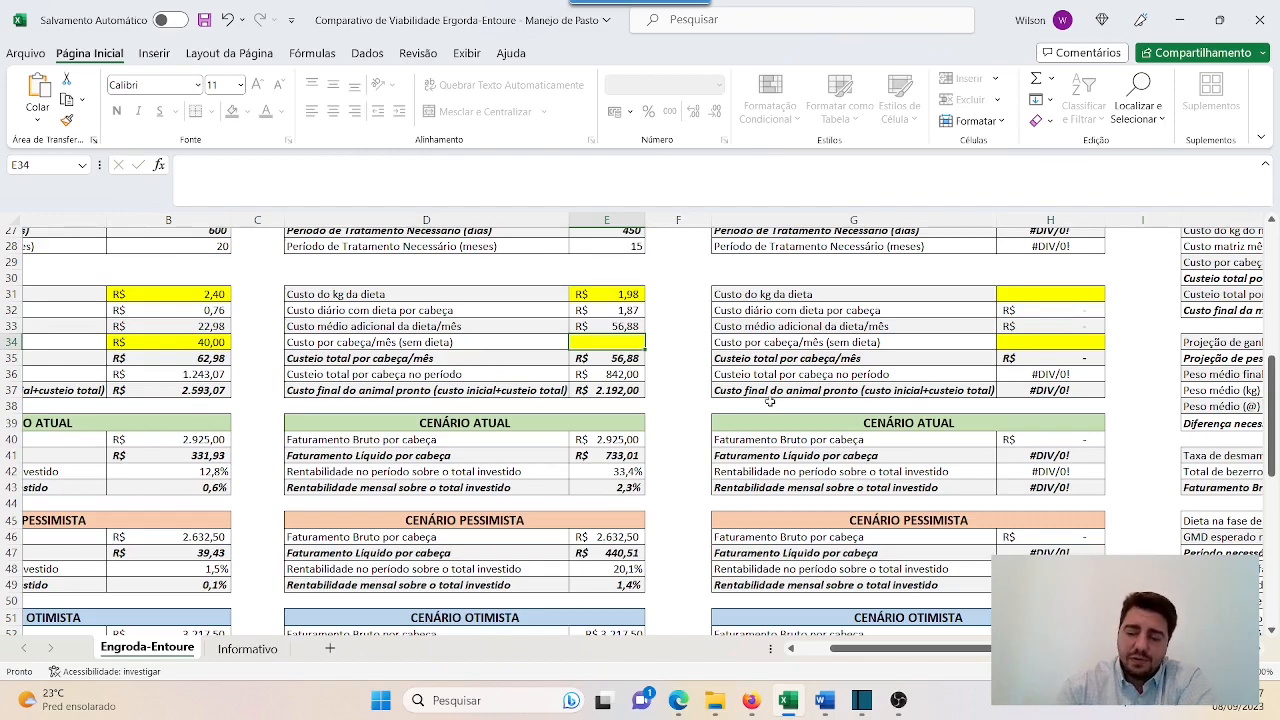
pyautogui.write('40')
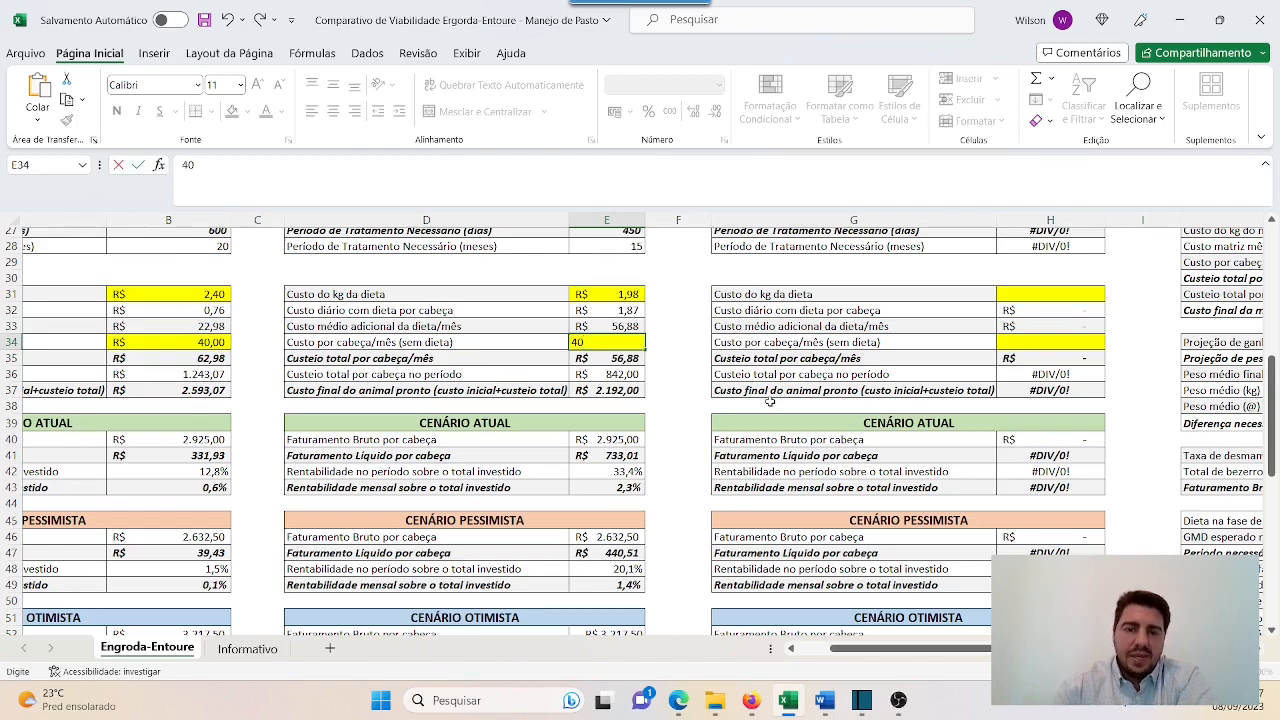
pyautogui.press('Return')
# Step: Compare ENGORDA 02's costs and its current, pessimistic and optimistic results with ENGORDA 01's, including the two profitability charts
pyautogui.scroll(-7, 724, 393)
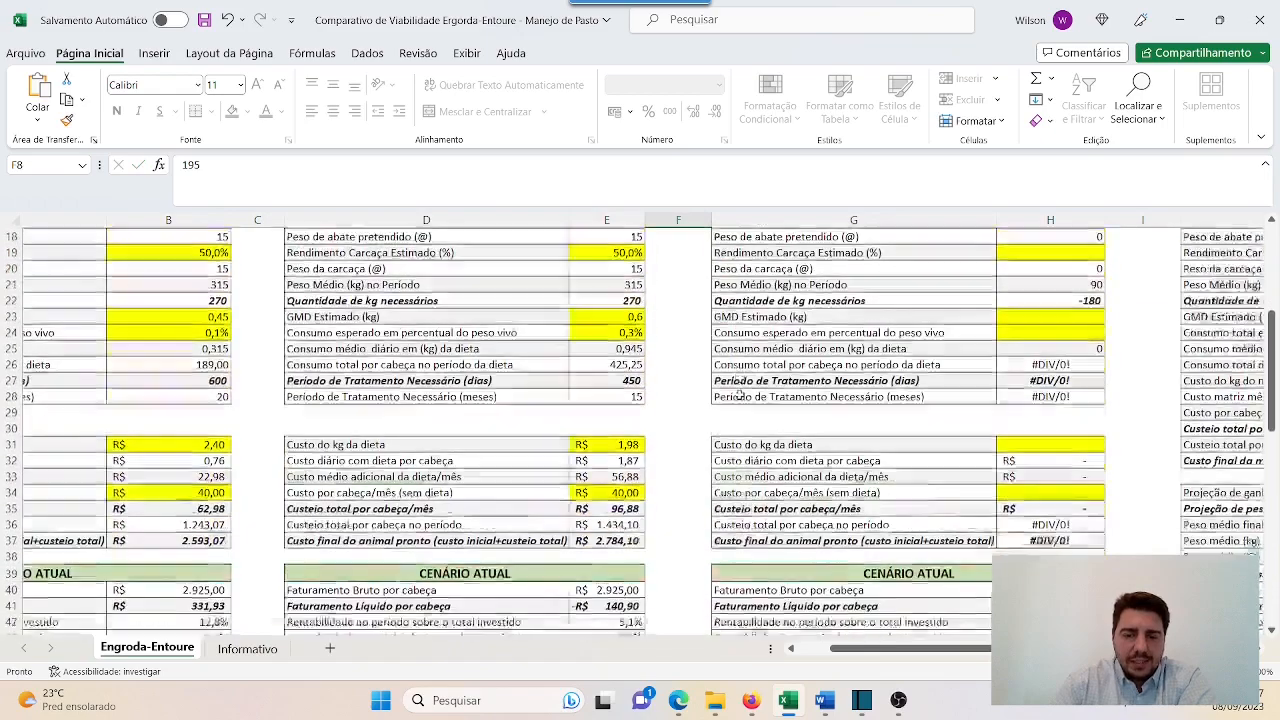
pyautogui.scroll(-3, 724, 393)
pyautogui.scroll(1, 738, 354)
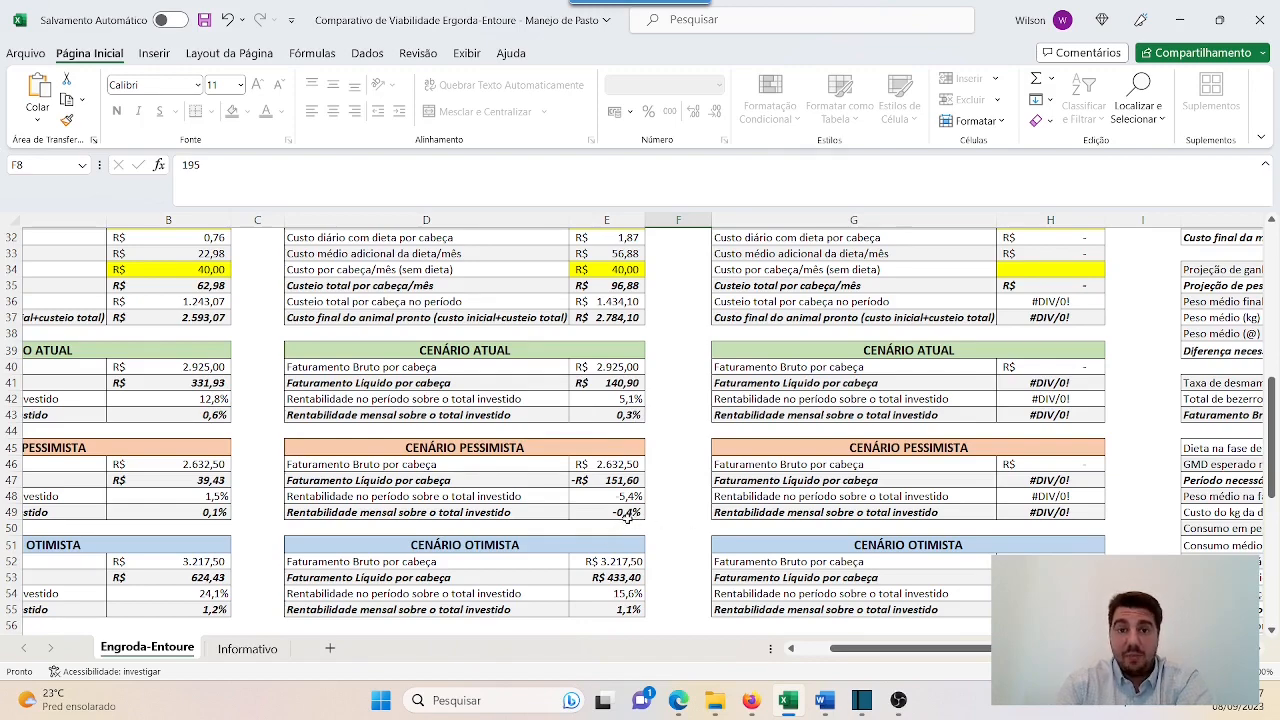
pyautogui.scroll(-1, 627, 513)
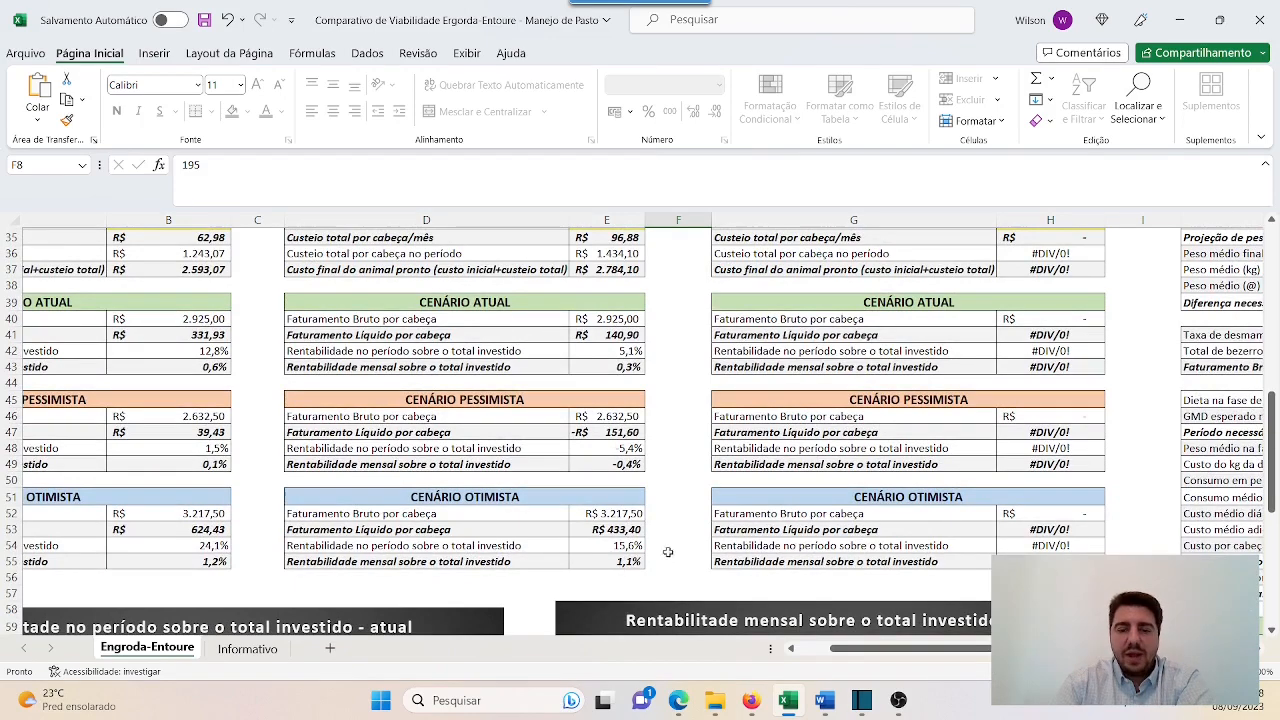
pyautogui.scroll(-7, 663, 540)
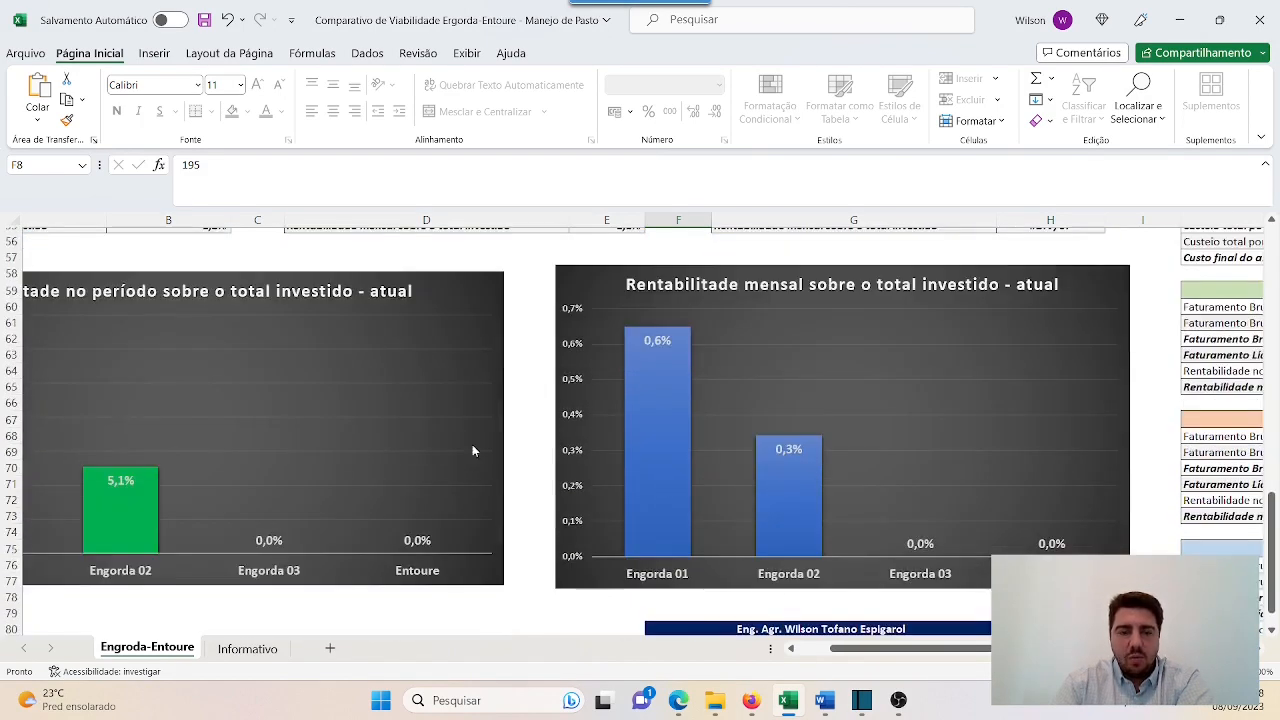
pyautogui.moveTo(868, 653); pyautogui.dragTo(838, 653)
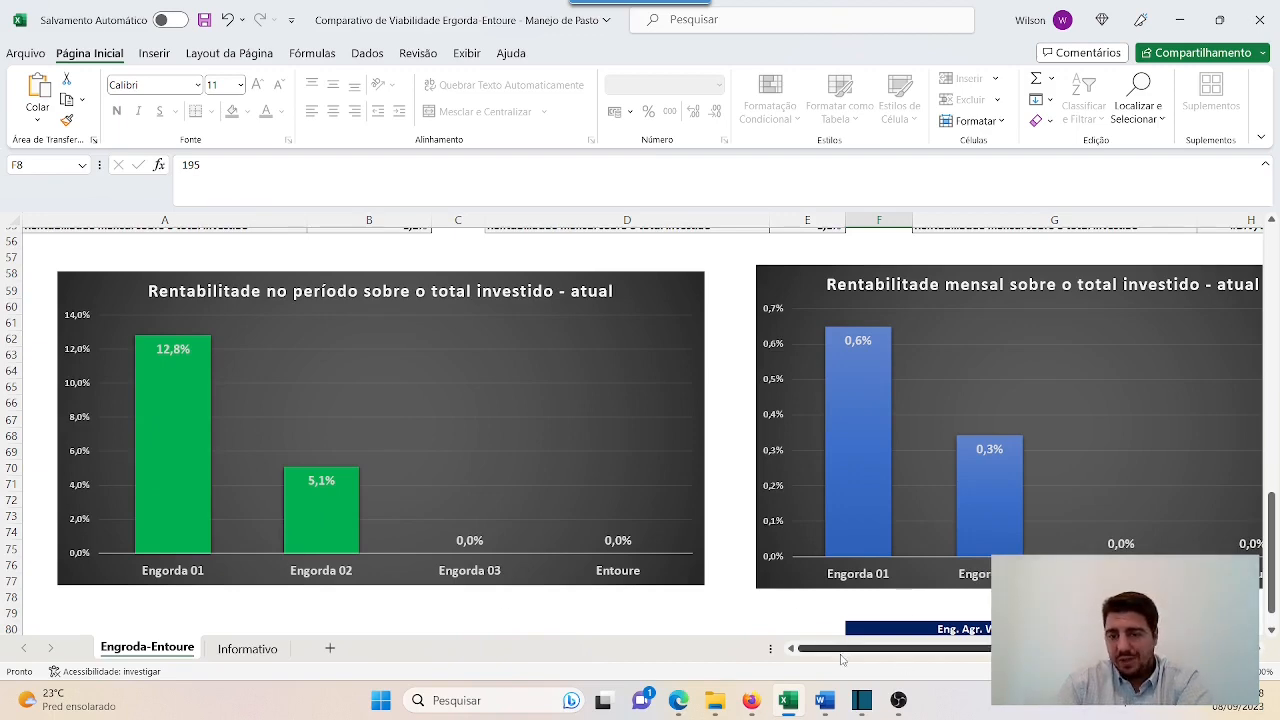
pyautogui.moveTo(862, 656); pyautogui.dragTo(911, 652)
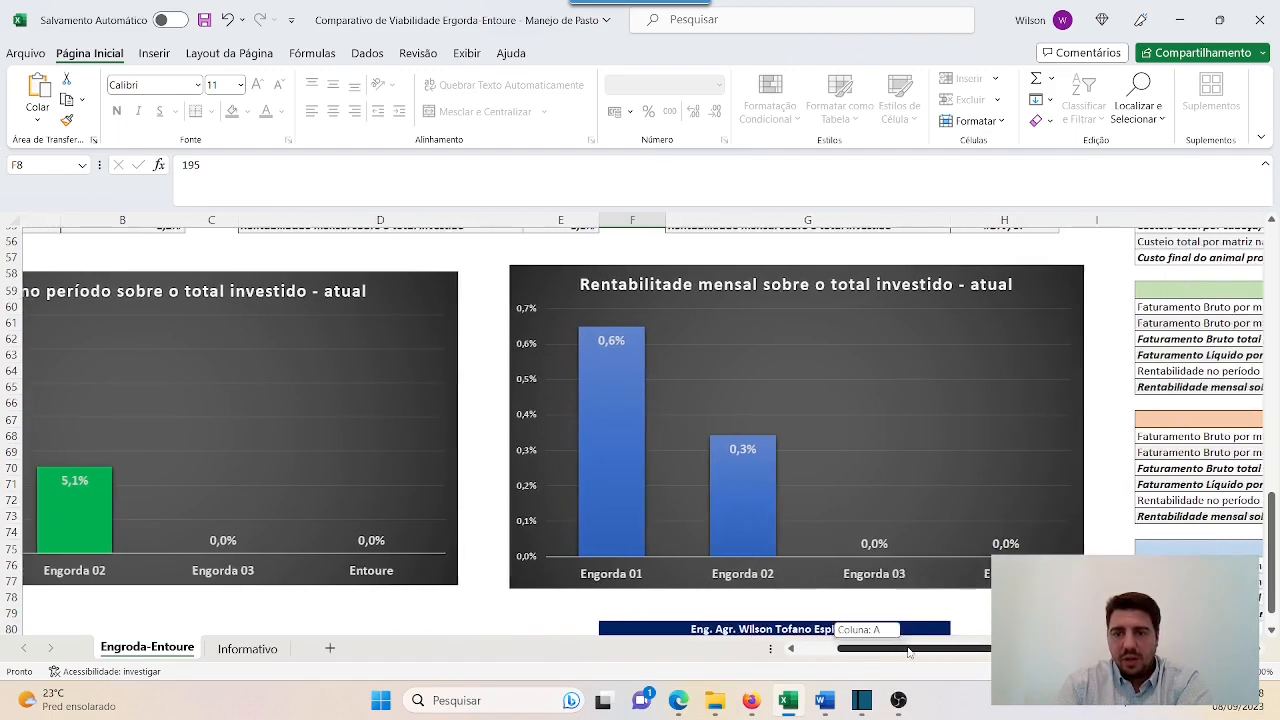
pyautogui.scroll(7, 662, 578)
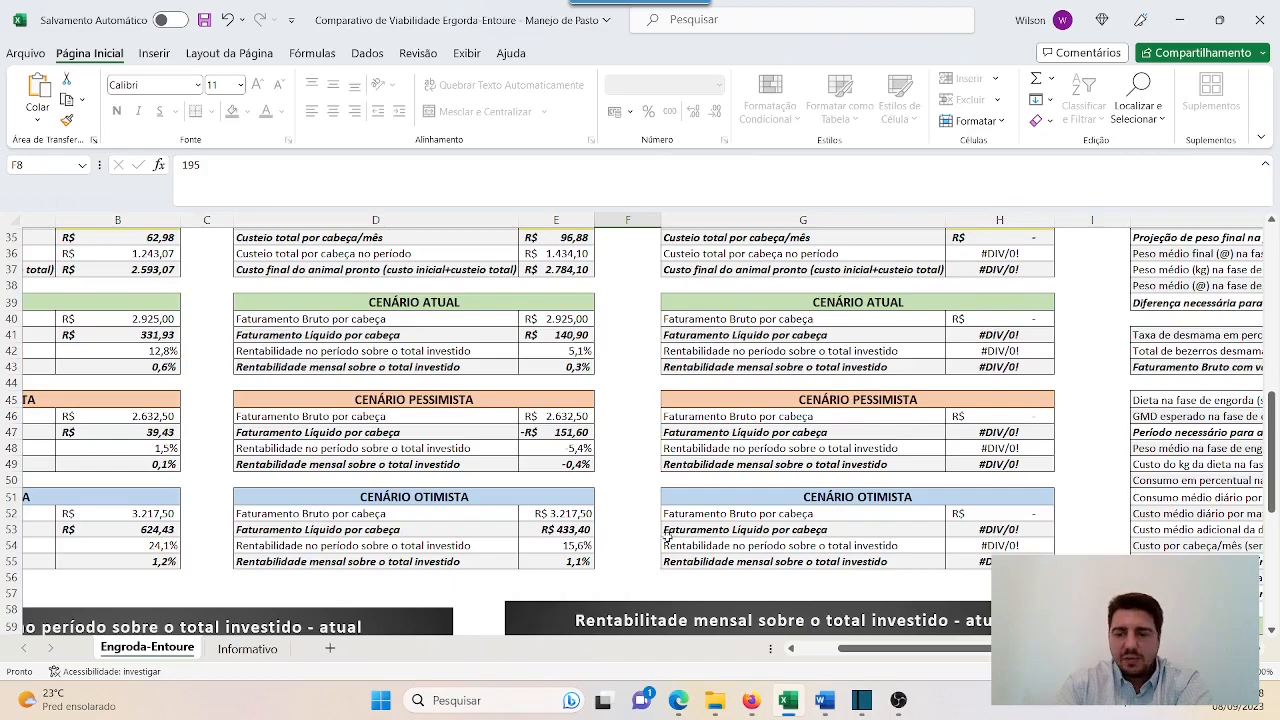
pyautogui.moveTo(900, 651); pyautogui.dragTo(857, 656)
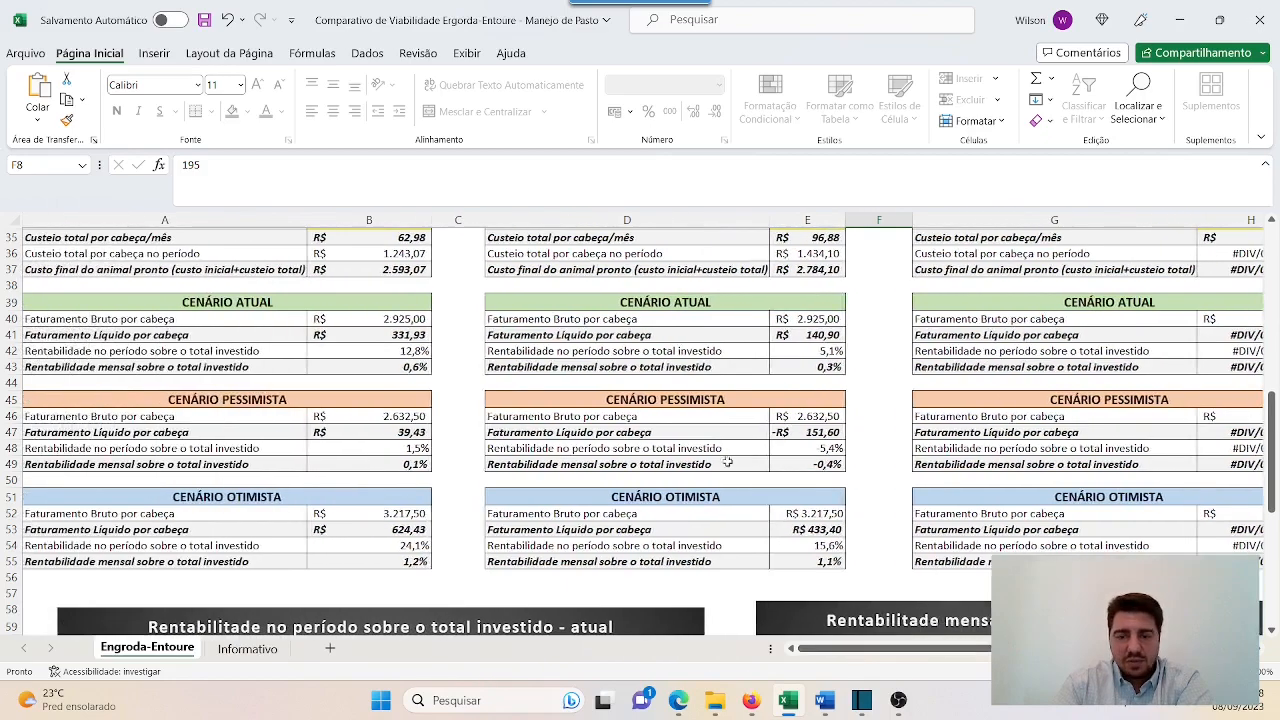
pyautogui.scroll(5, 611, 527)
pyautogui.scroll(-4, 691, 551)
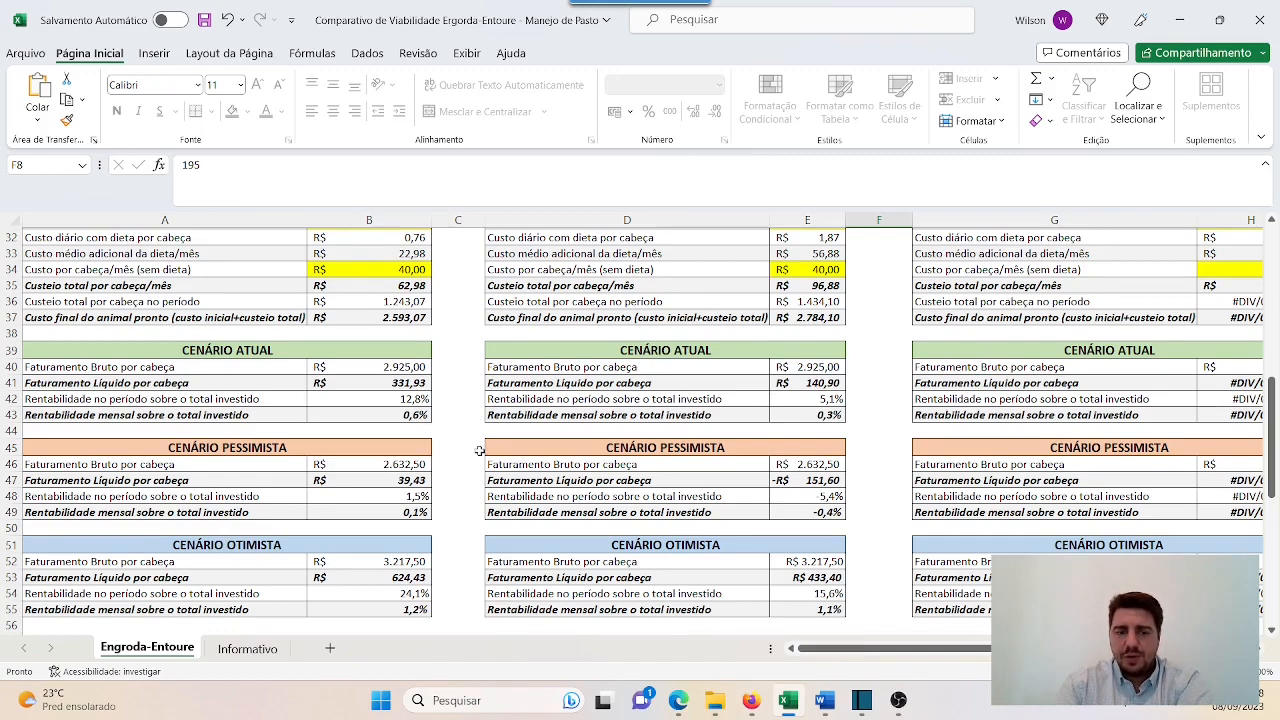
pyautogui.scroll(2, 772, 528)
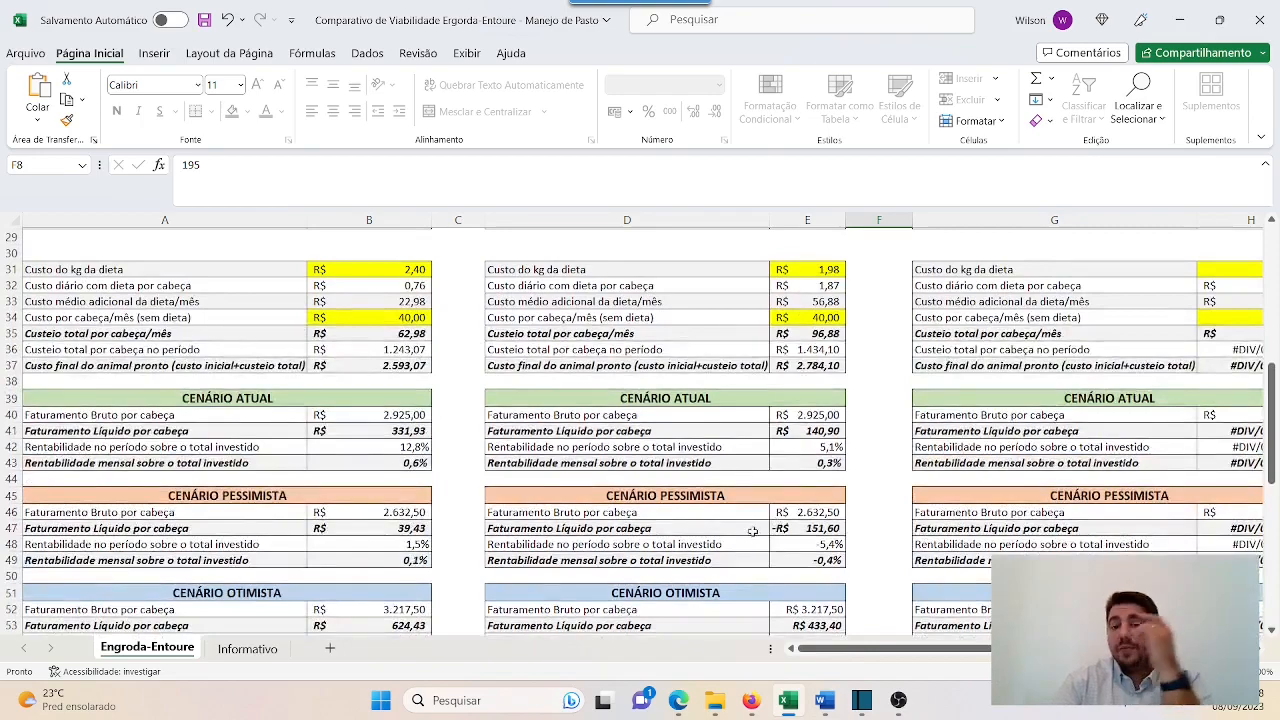
# Step: Try an estimated GMD of 0,650 kg for ENGORDA 02 and check its costs and results in the three scenarios
pyautogui.scroll(4, 772, 543)
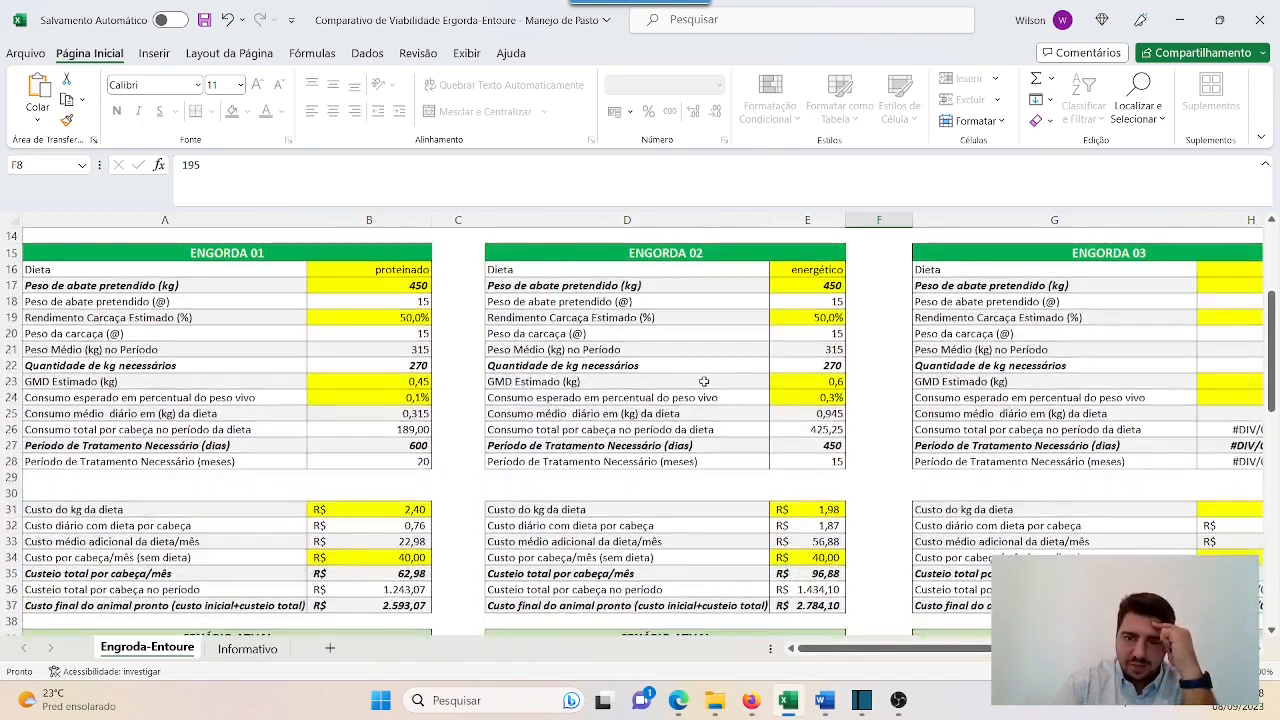
pyautogui.click(818, 385)
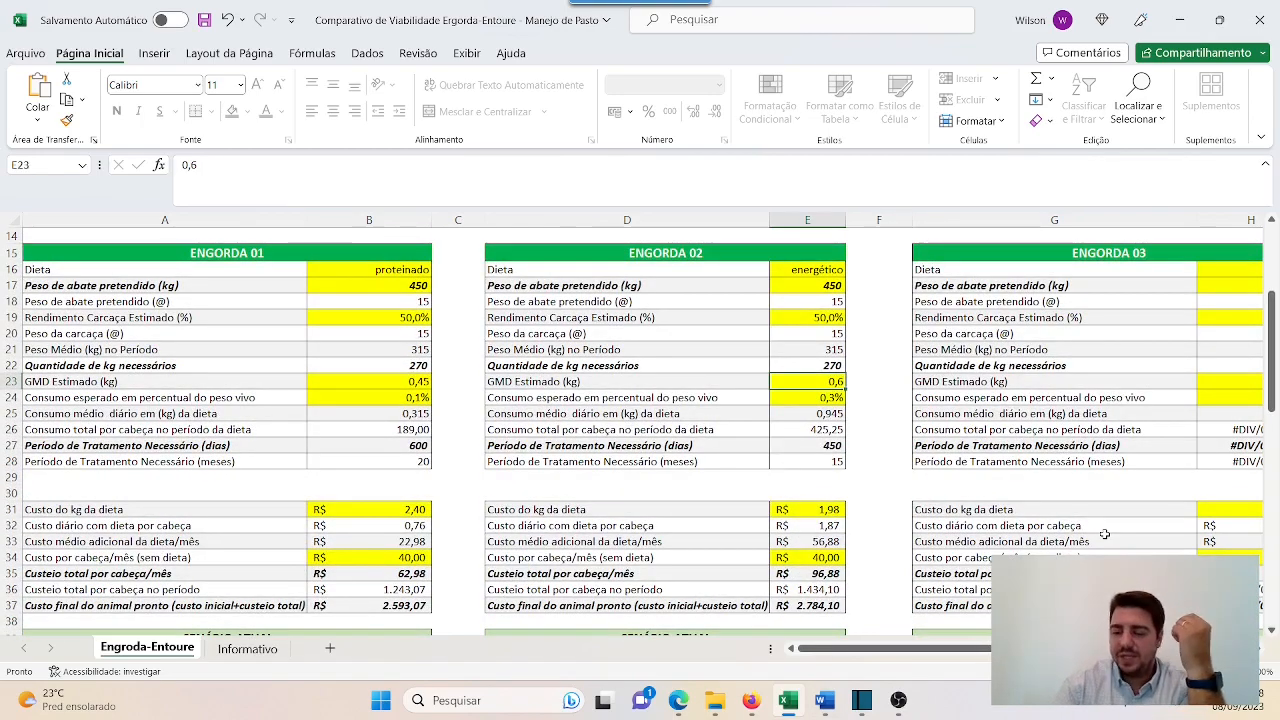
pyautogui.write('0,650')
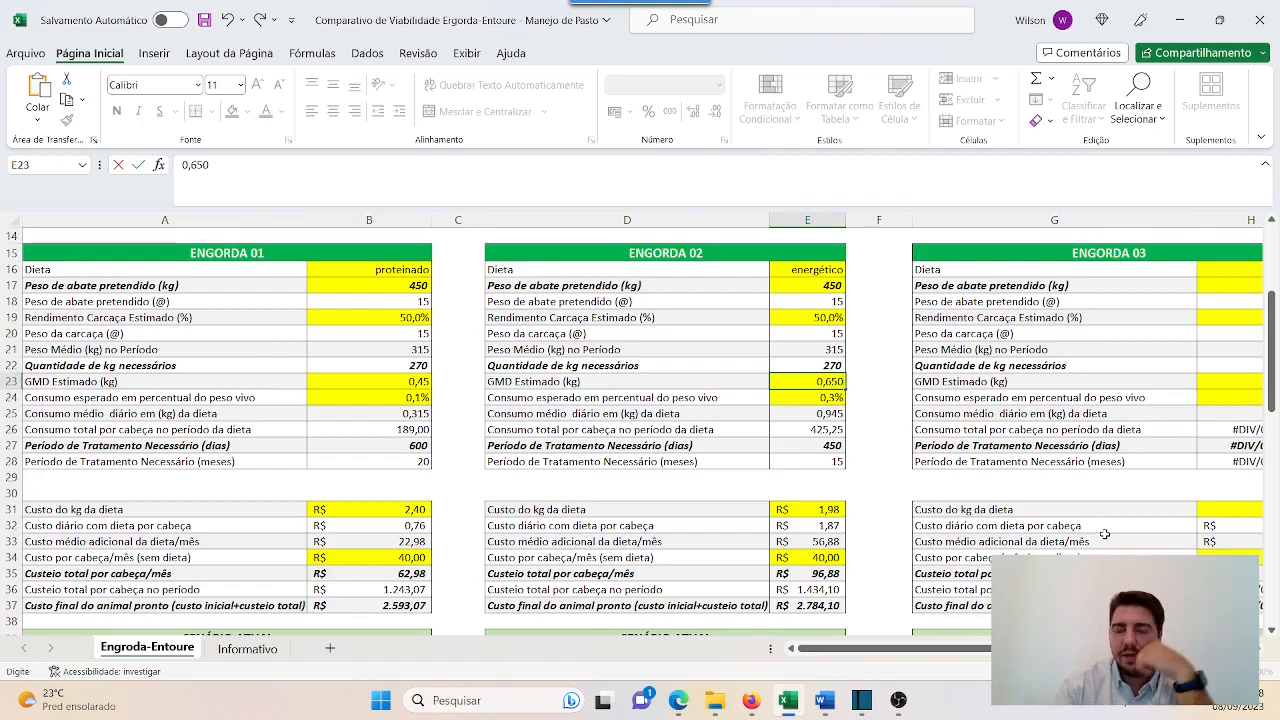
pyautogui.press('Return')
pyautogui.scroll(-7, 831, 440)
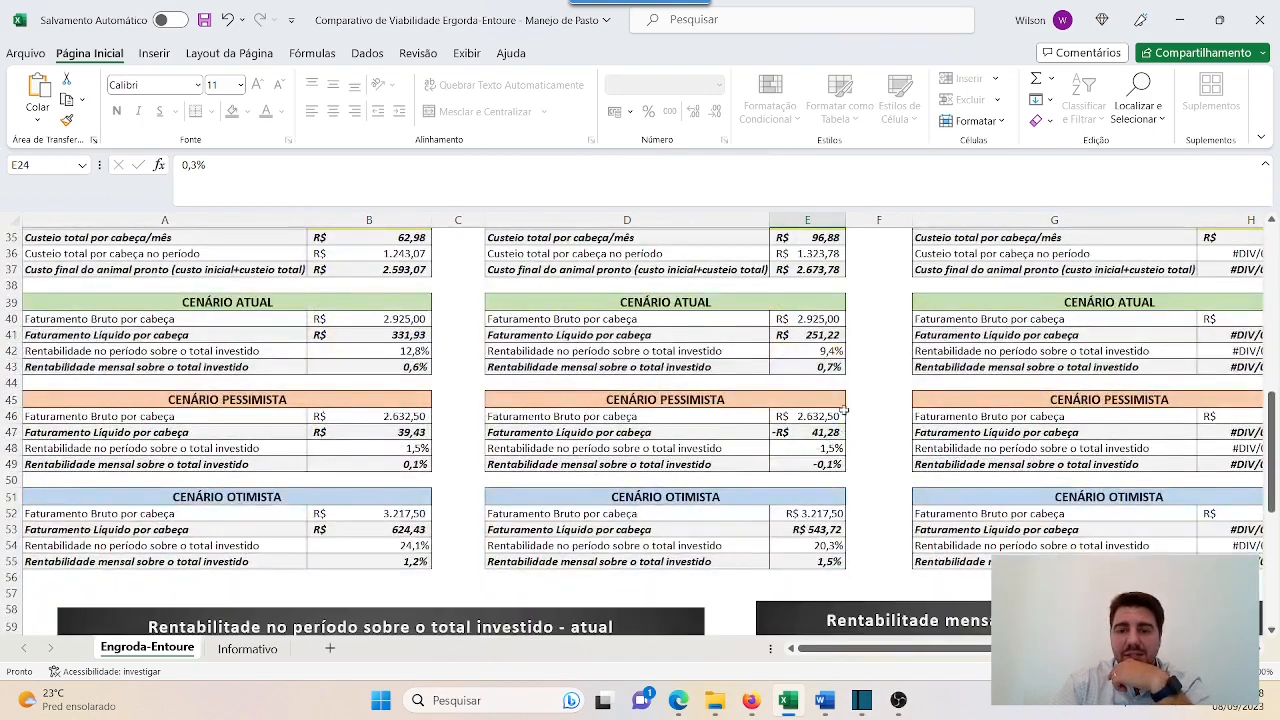
pyautogui.scroll(2, 855, 432)
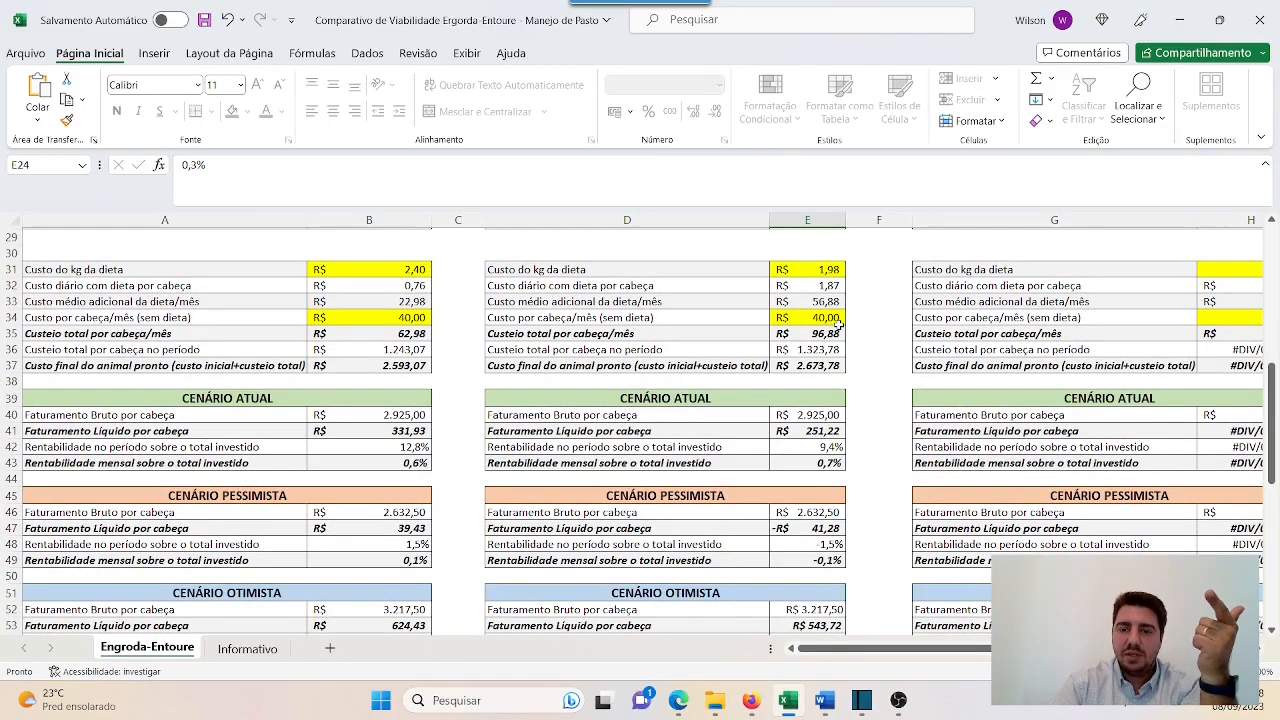
pyautogui.scroll(-2, 840, 326)
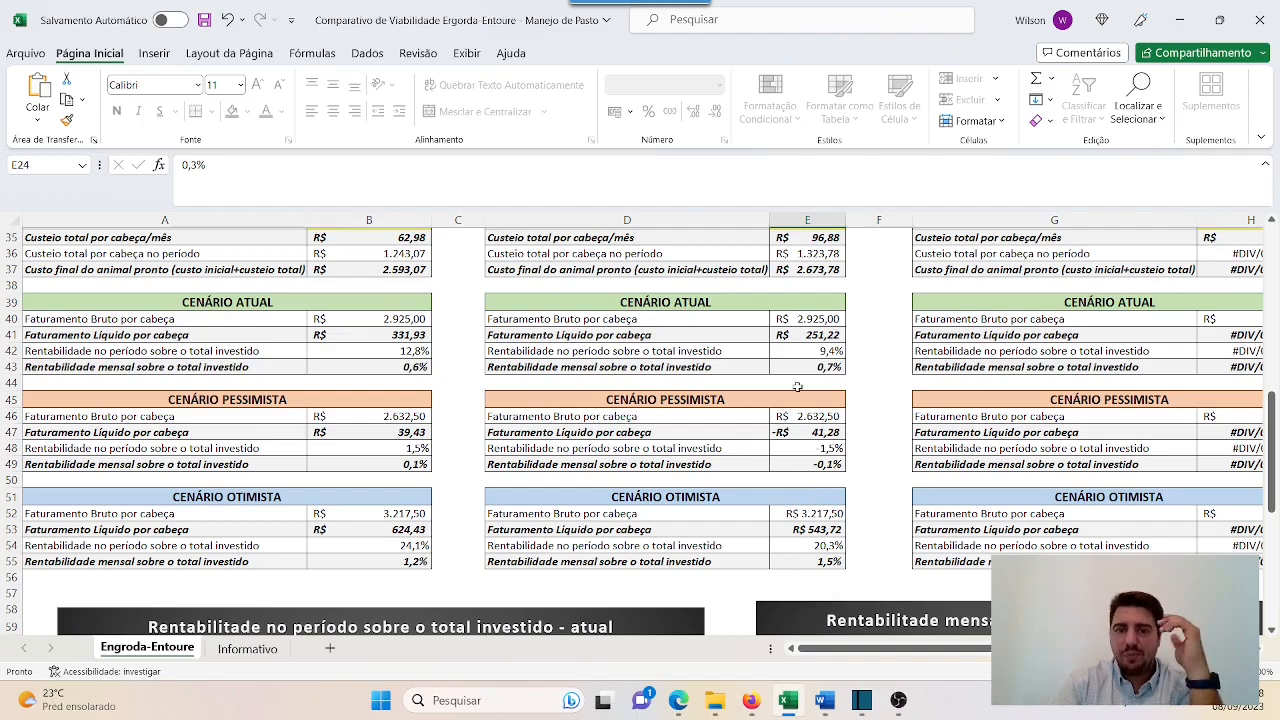
# Step: Restore ENGORDA 02's estimated GMD to 0,6 kg
pyautogui.scroll(7, 818, 393)
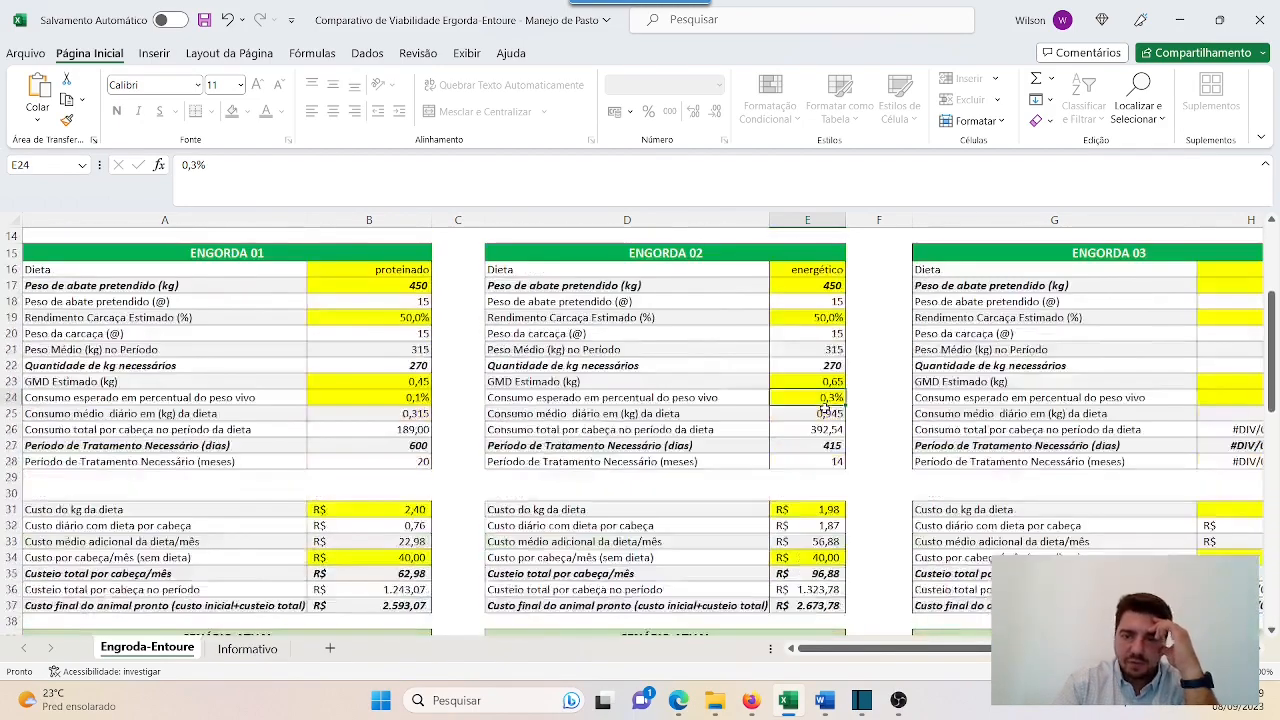
pyautogui.click(822, 381)
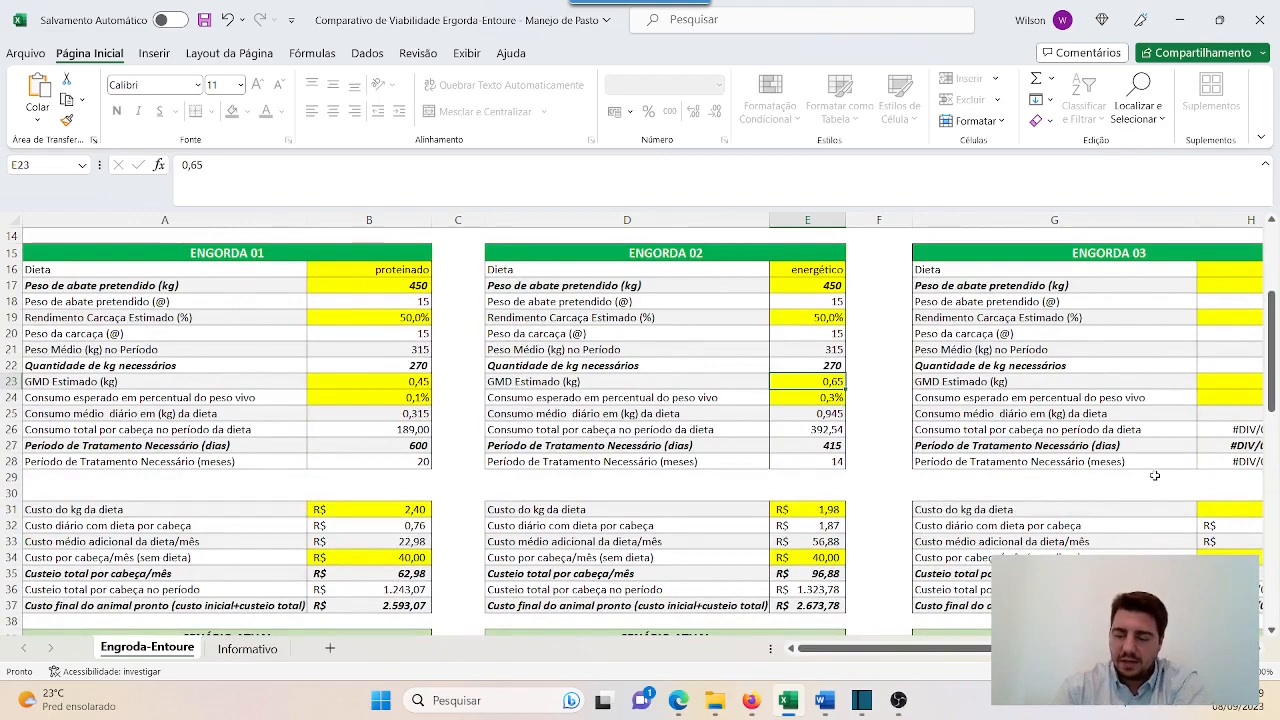
pyautogui.write('0,')
pyautogui.press('Return')
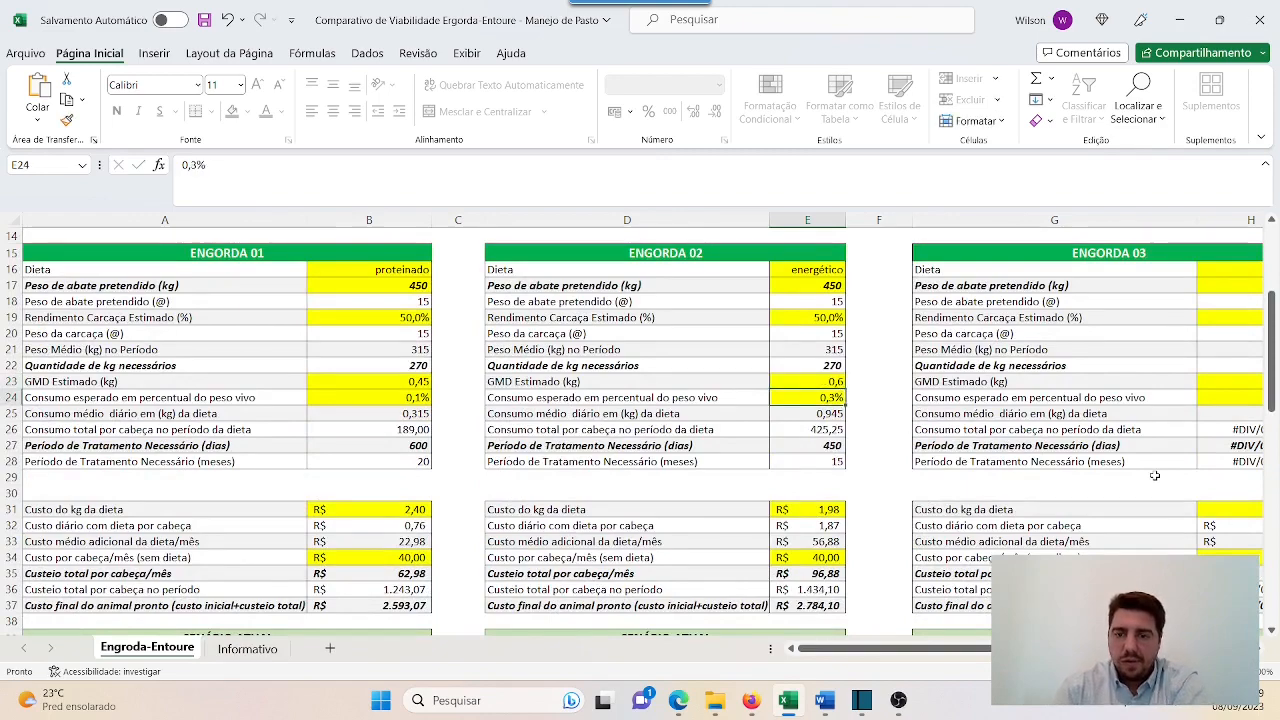
# Step: In the Entoure project information table, set the breeding season period to 90 days and the calves' weaning age to 8 months
pyautogui.moveTo(967, 648); pyautogui.dragTo(1093, 648)
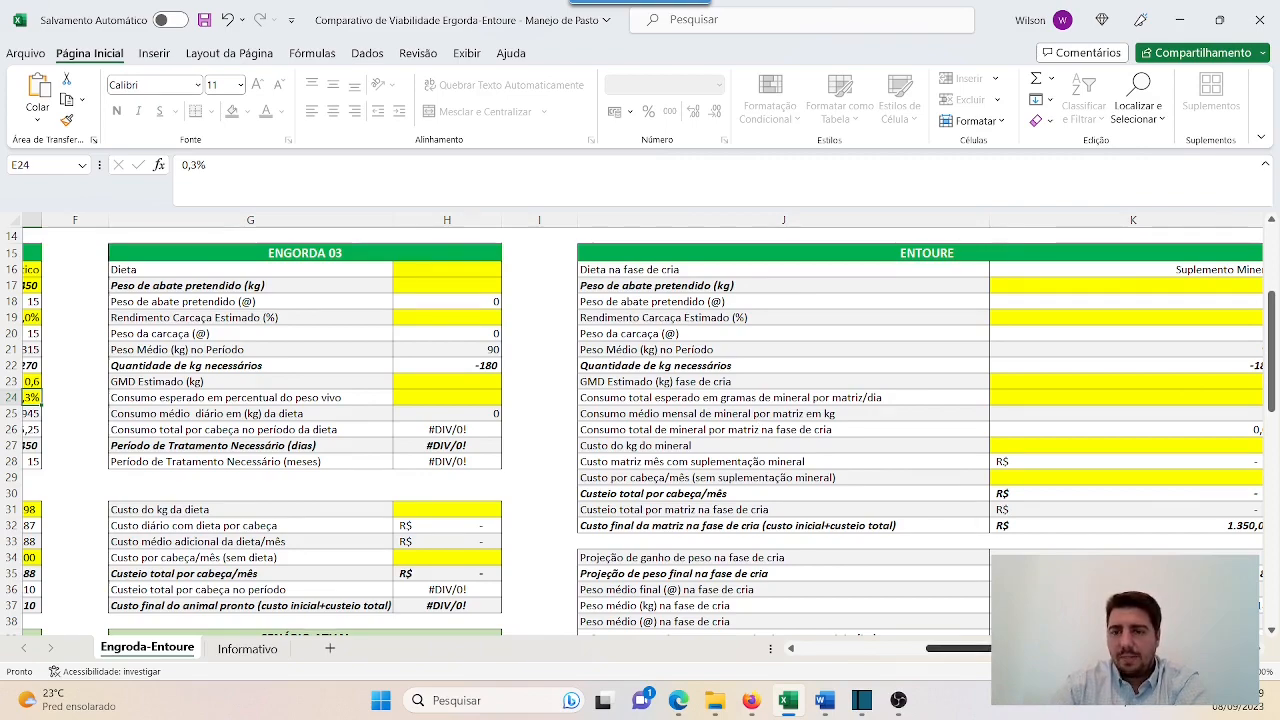
pyautogui.hscroll(3, 945, 526)
pyautogui.scroll(2, 945, 526)
pyautogui.scroll(3, 945, 526)
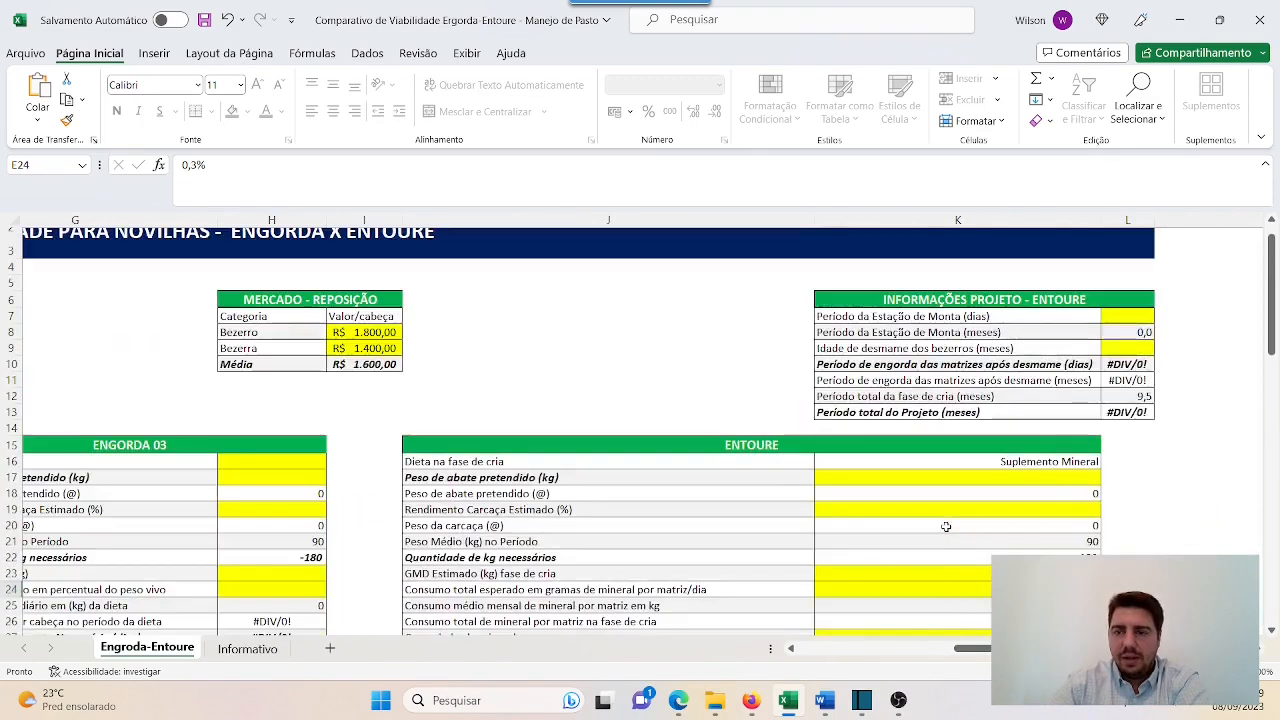
pyautogui.hscroll(4, 945, 526)
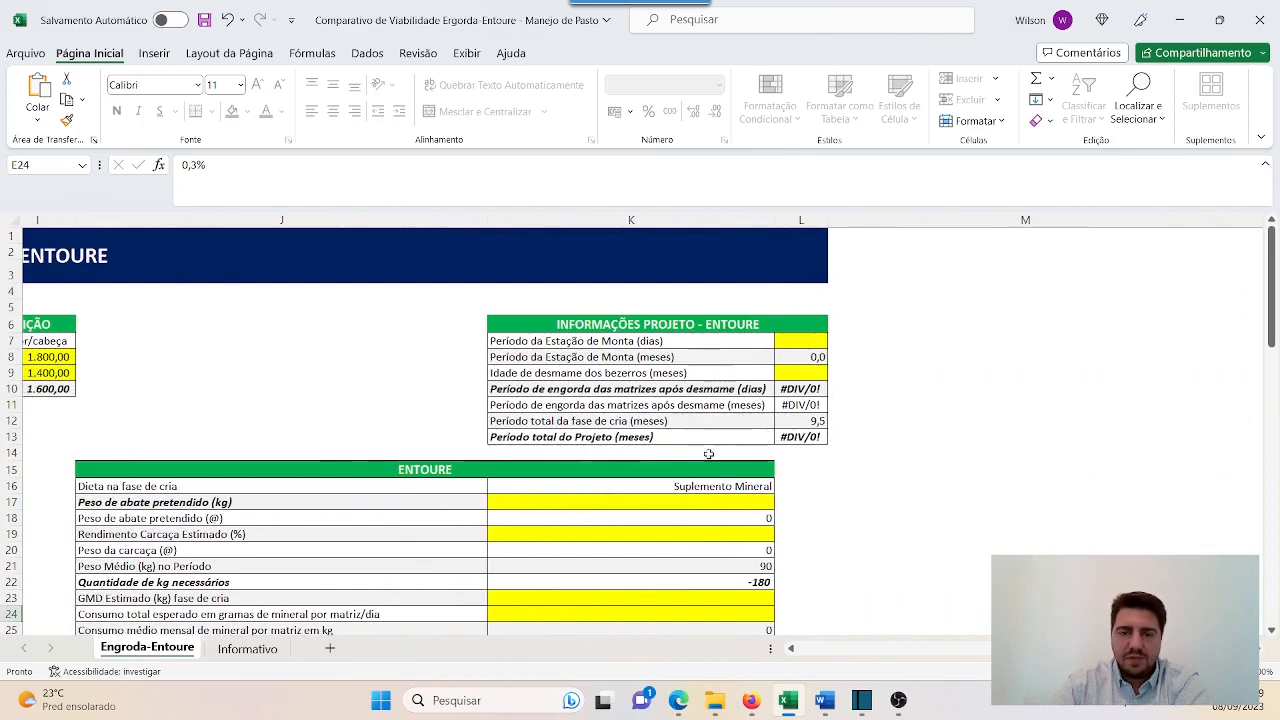
pyautogui.scroll(-1, 550, 288)
pyautogui.hscroll(-1, 550, 288)
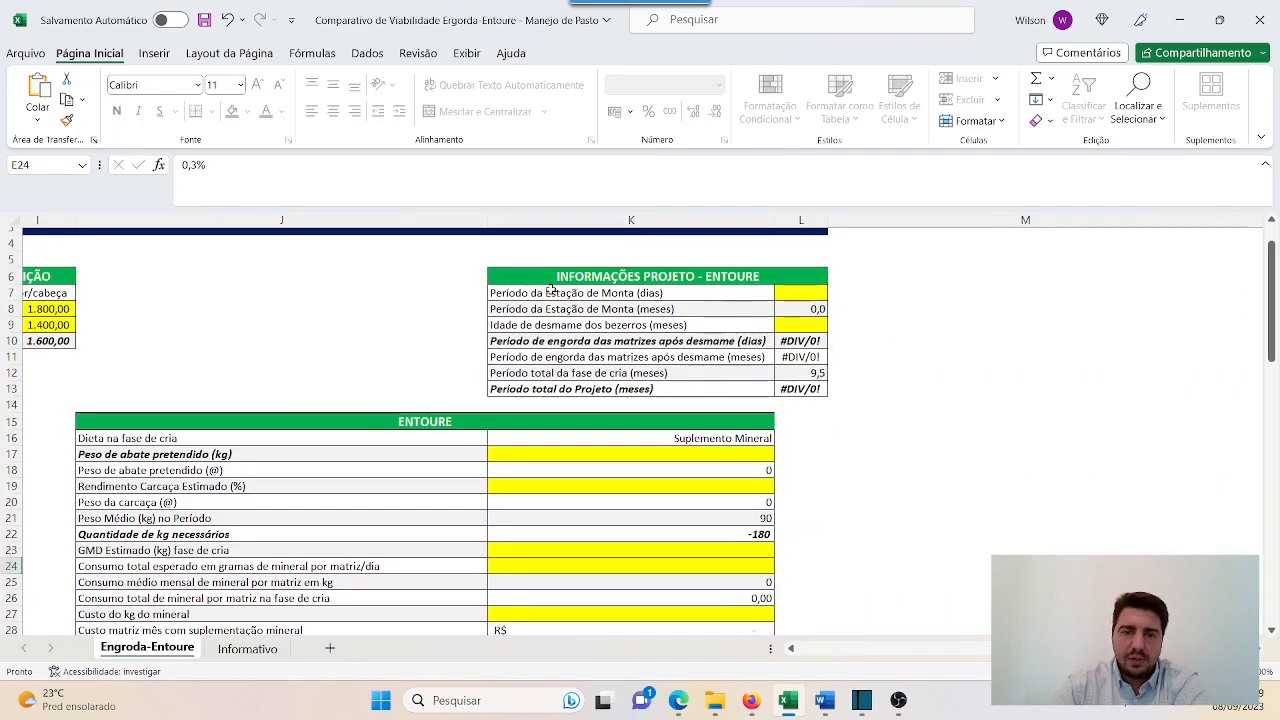
pyautogui.click(804, 292)
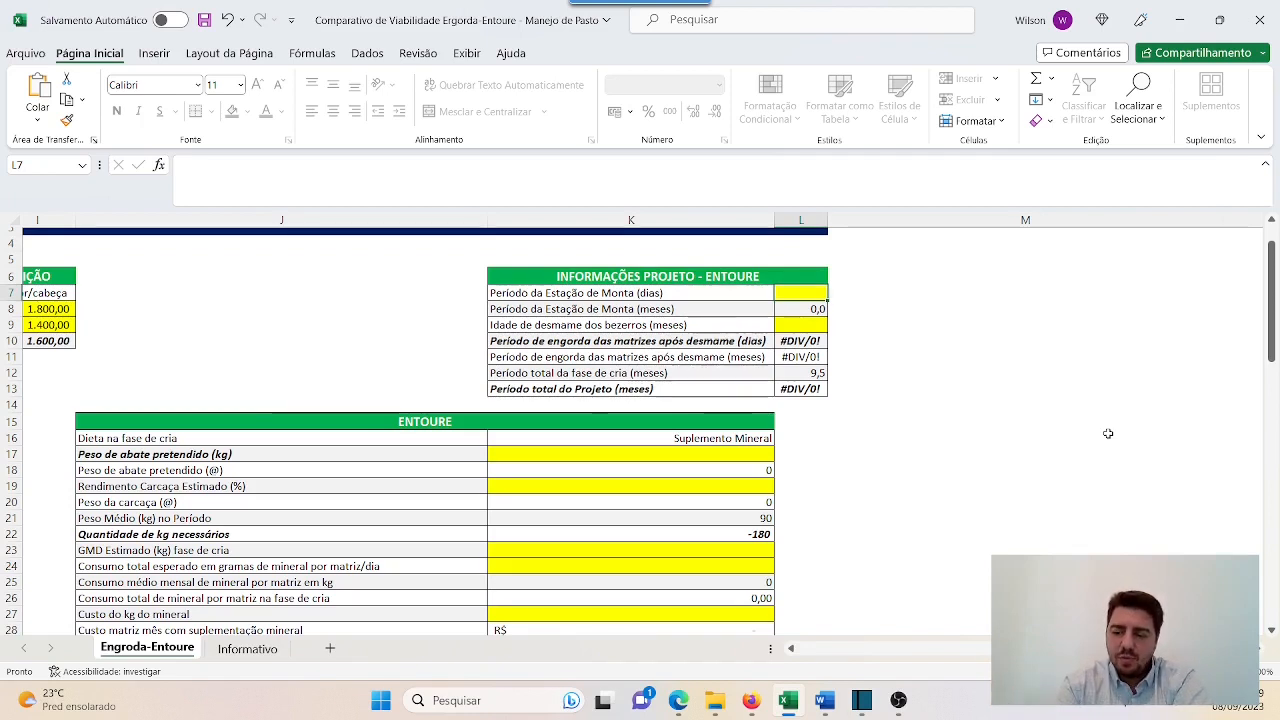
pyautogui.write('90')
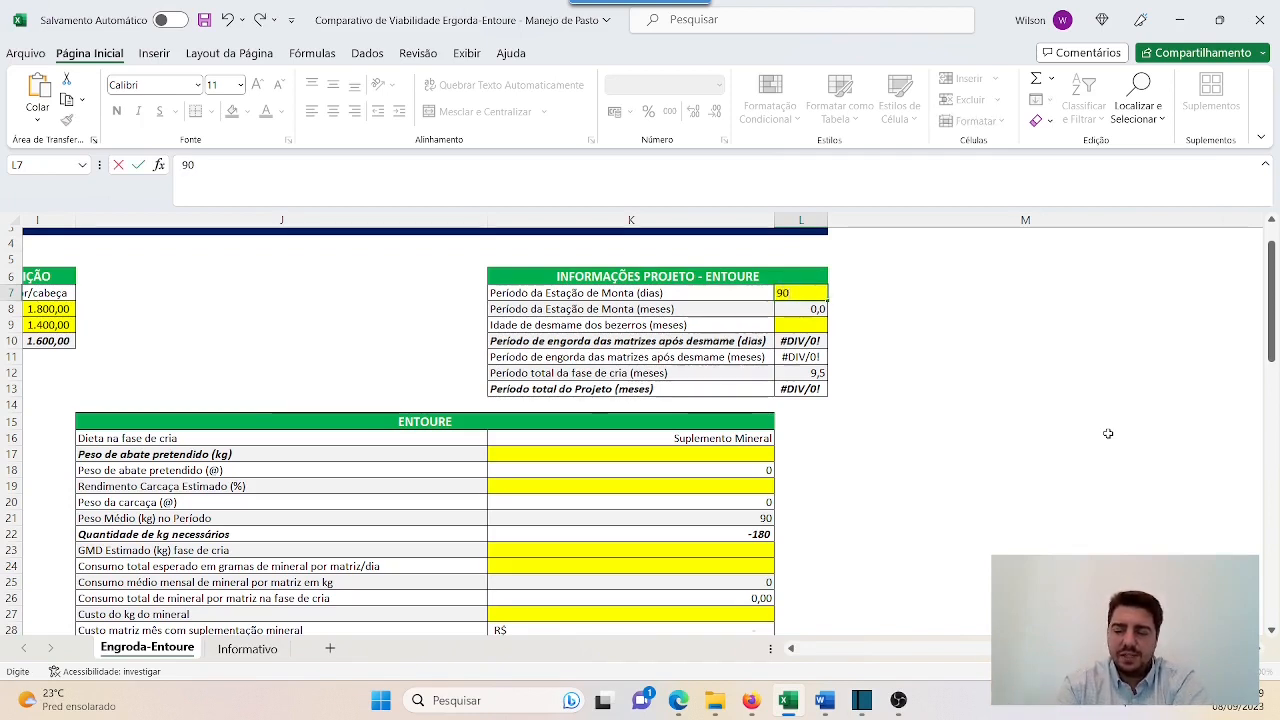
pyautogui.press('Return')
pyautogui.press('Return')
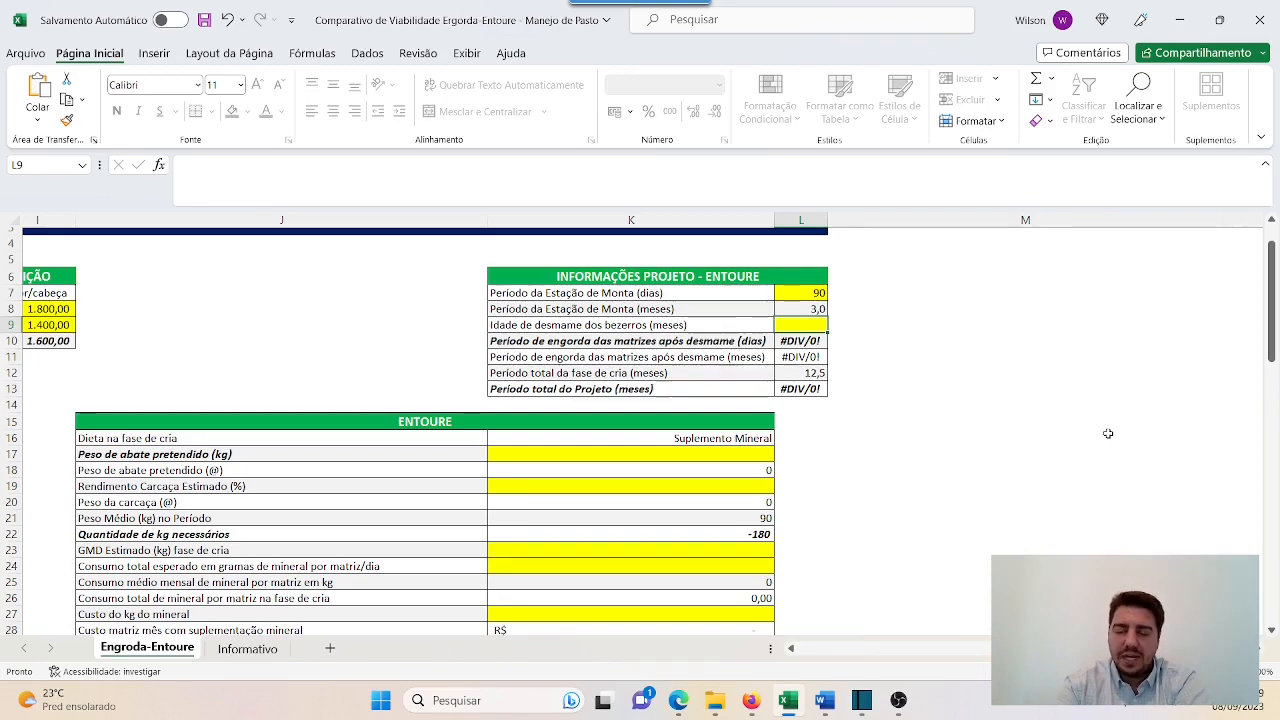
pyautogui.write('8')
pyautogui.press('Return')
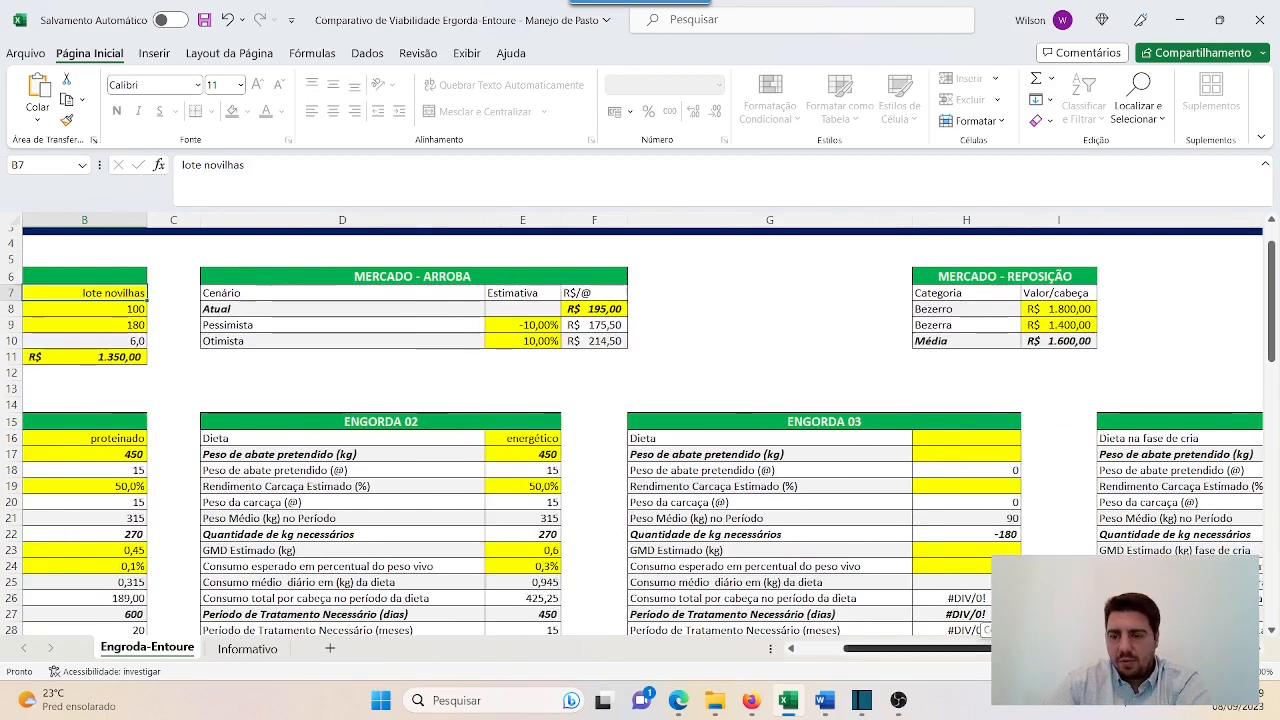
# Step: Set the intended slaughter weight in the ENTOURE table to 450 kg
pyautogui.moveTo(1030, 649); pyautogui.dragTo(1152, 649)
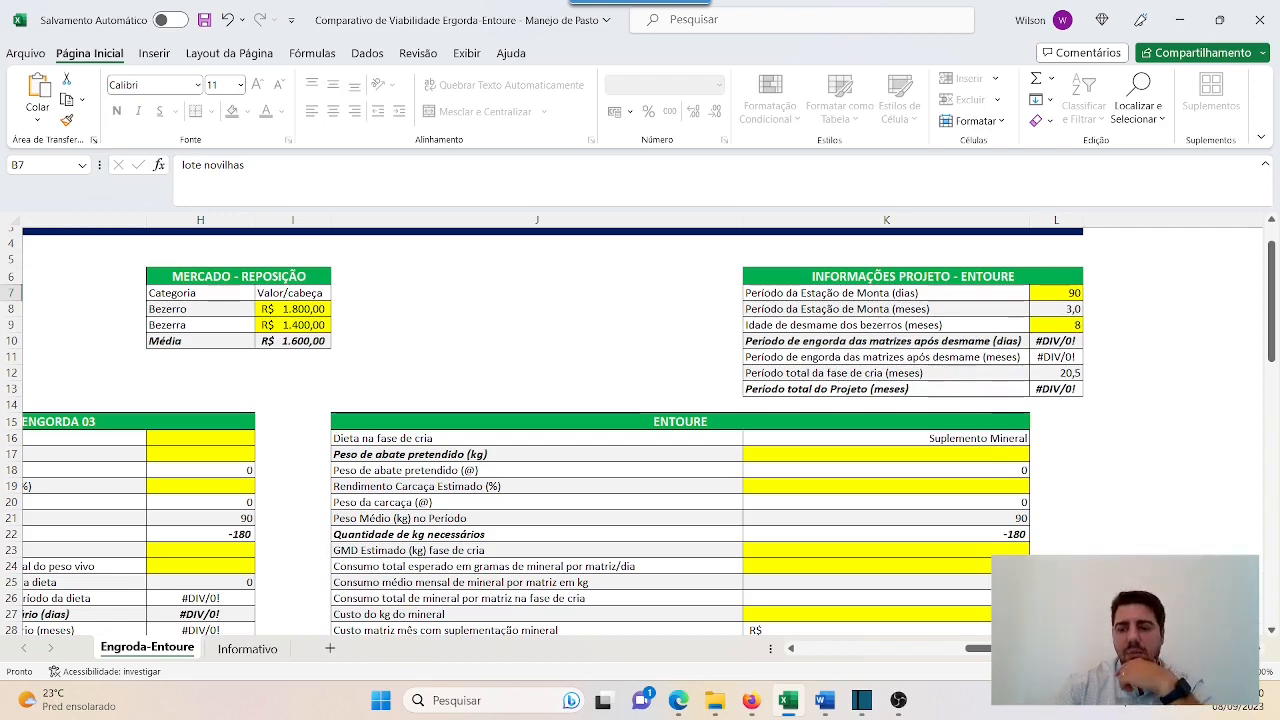
pyautogui.scroll(-2, 1057, 537)
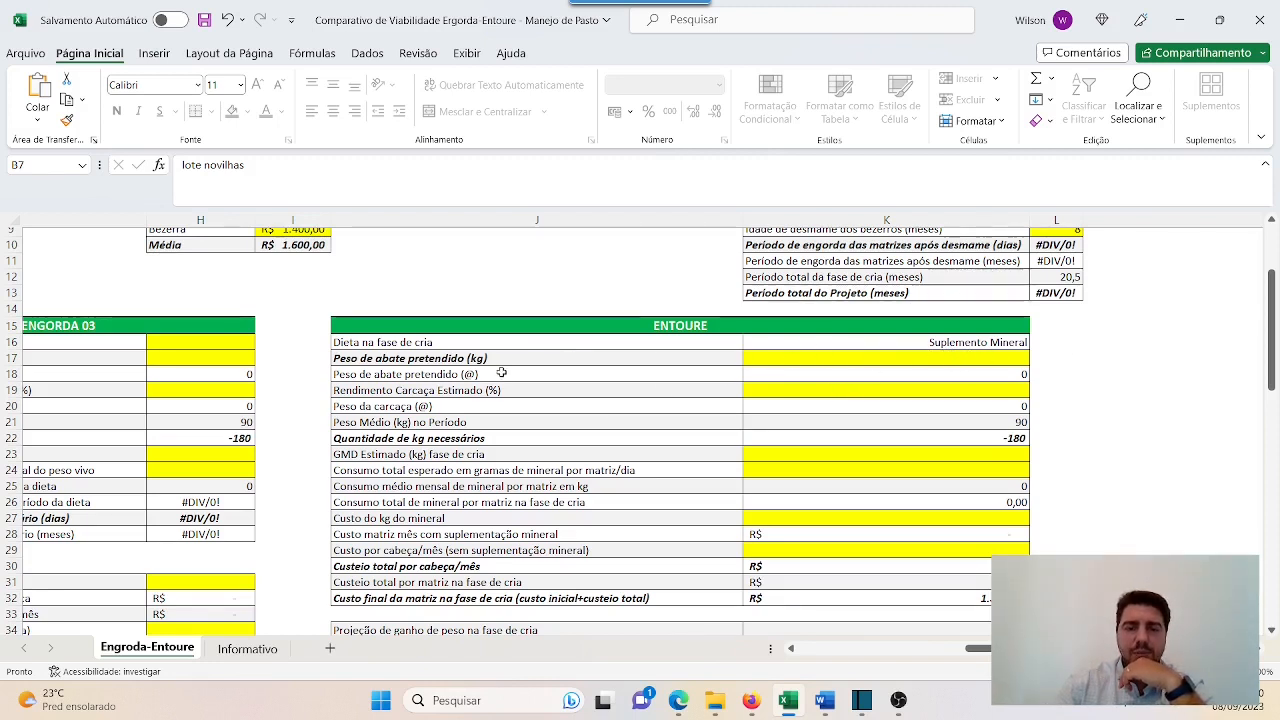
pyautogui.click(879, 359)
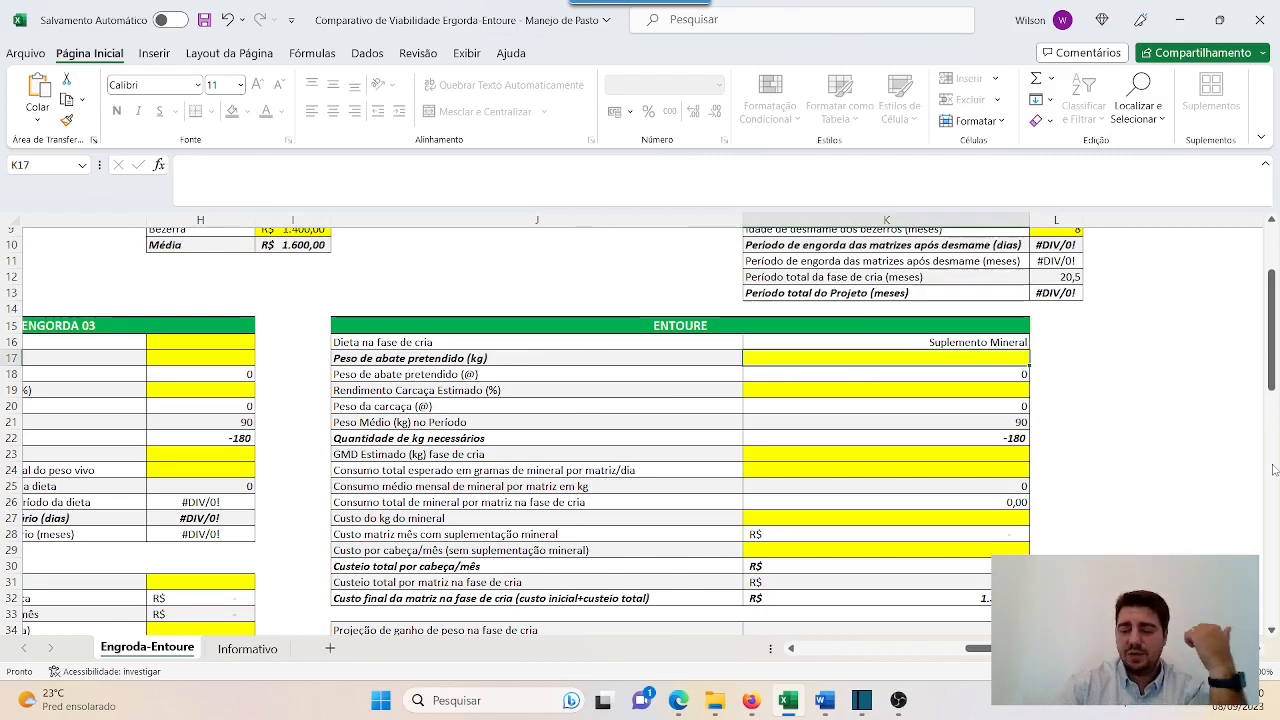
pyautogui.write('450')
pyautogui.press('Return')
pyautogui.press('Return')
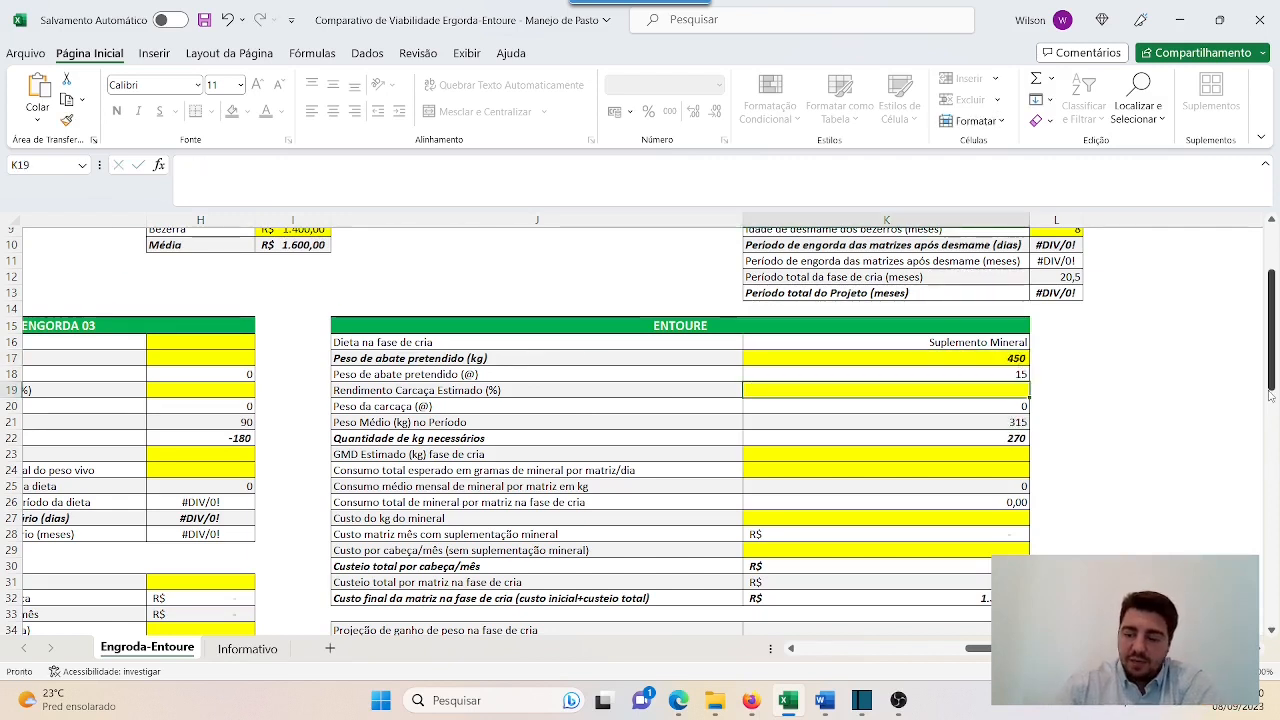
# Step: In the ENTOURE table, set the estimated carcass yield to 50% and the breeding-phase estimated GMD to 0,3 kg
pyautogui.write('50')
pyautogui.press('Return')
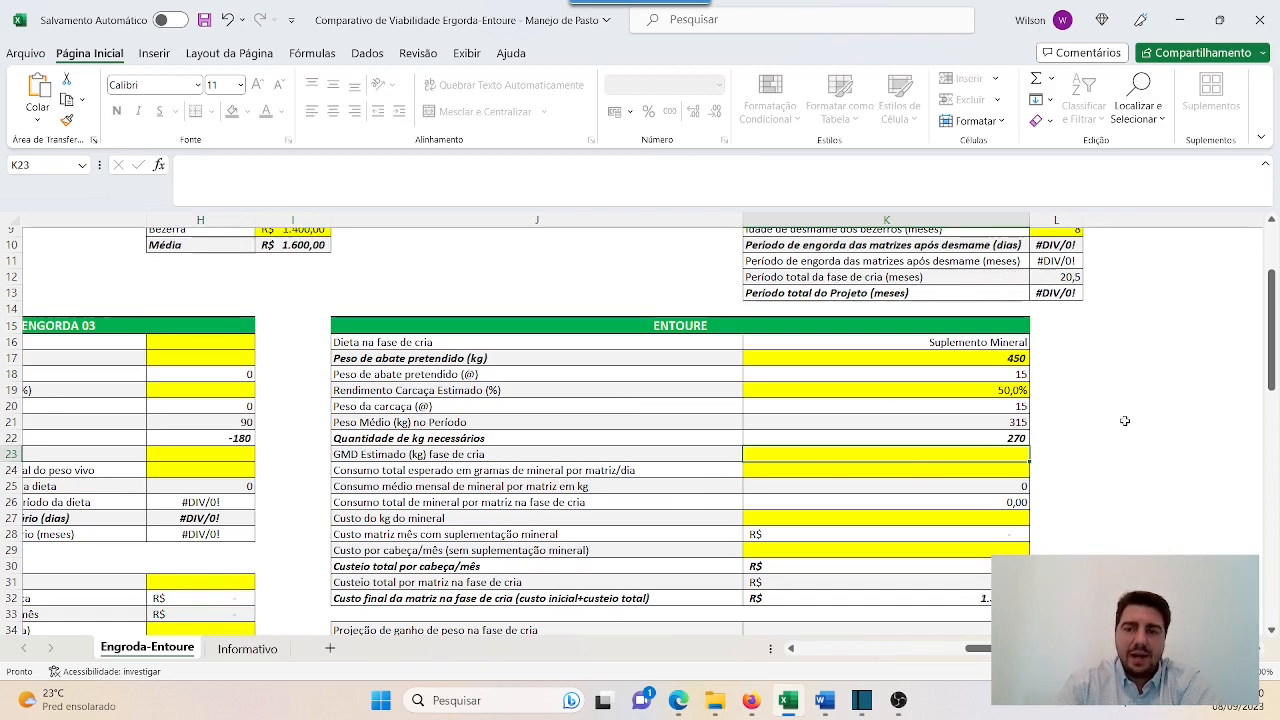
pyautogui.write('0')
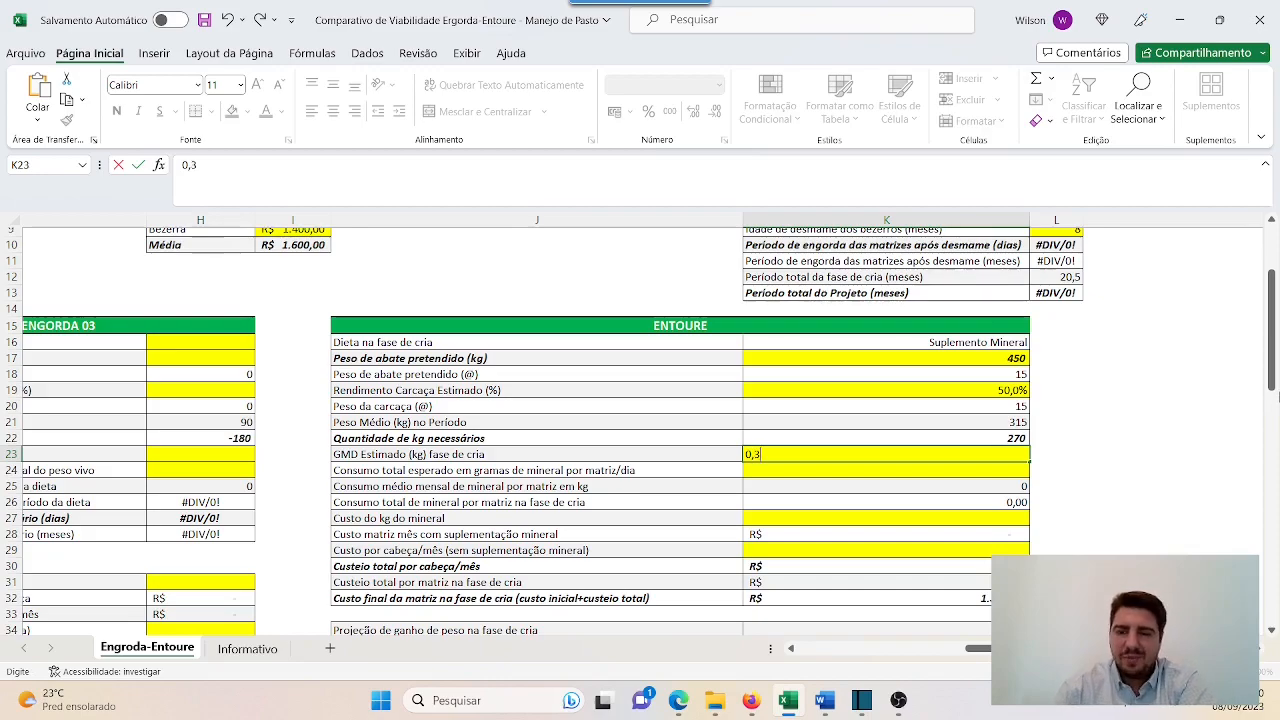
pyautogui.write(',3')
pyautogui.press('Return')
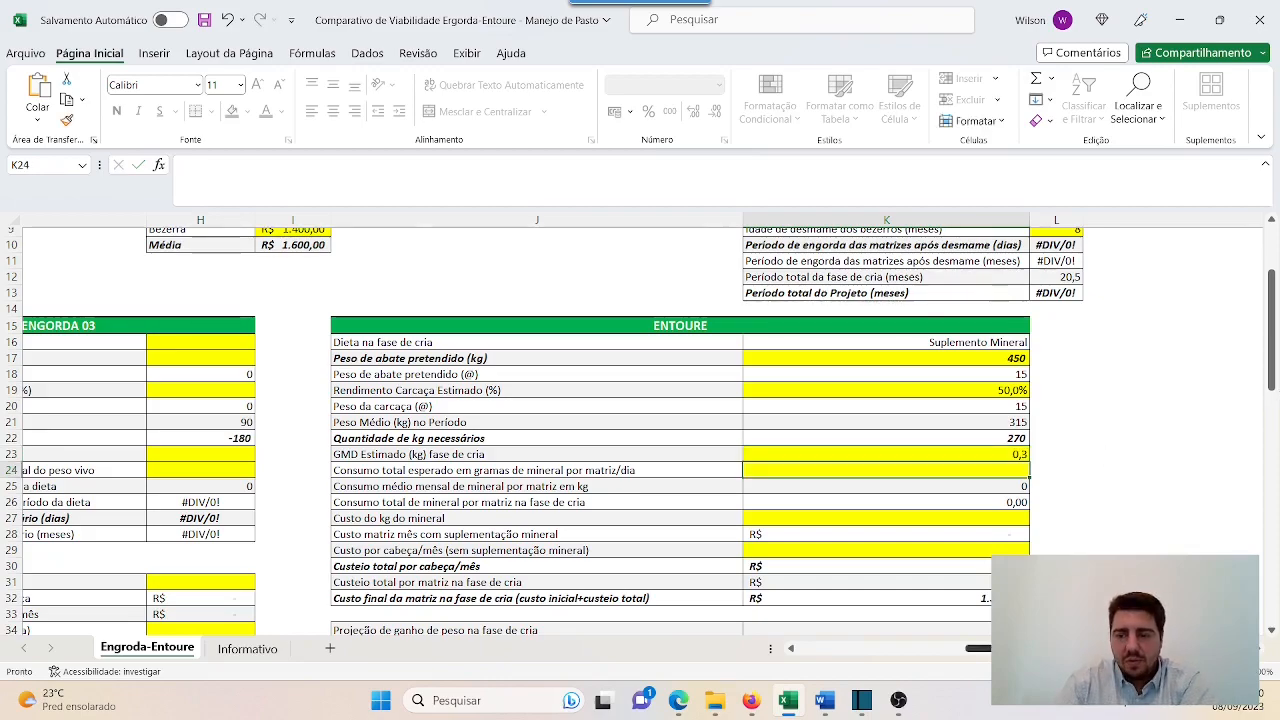
# Step: Set the ENTOURE table's total expected mineral consumption to 150 grams per matrix per day
pyautogui.hscroll(-6, 748, 501)
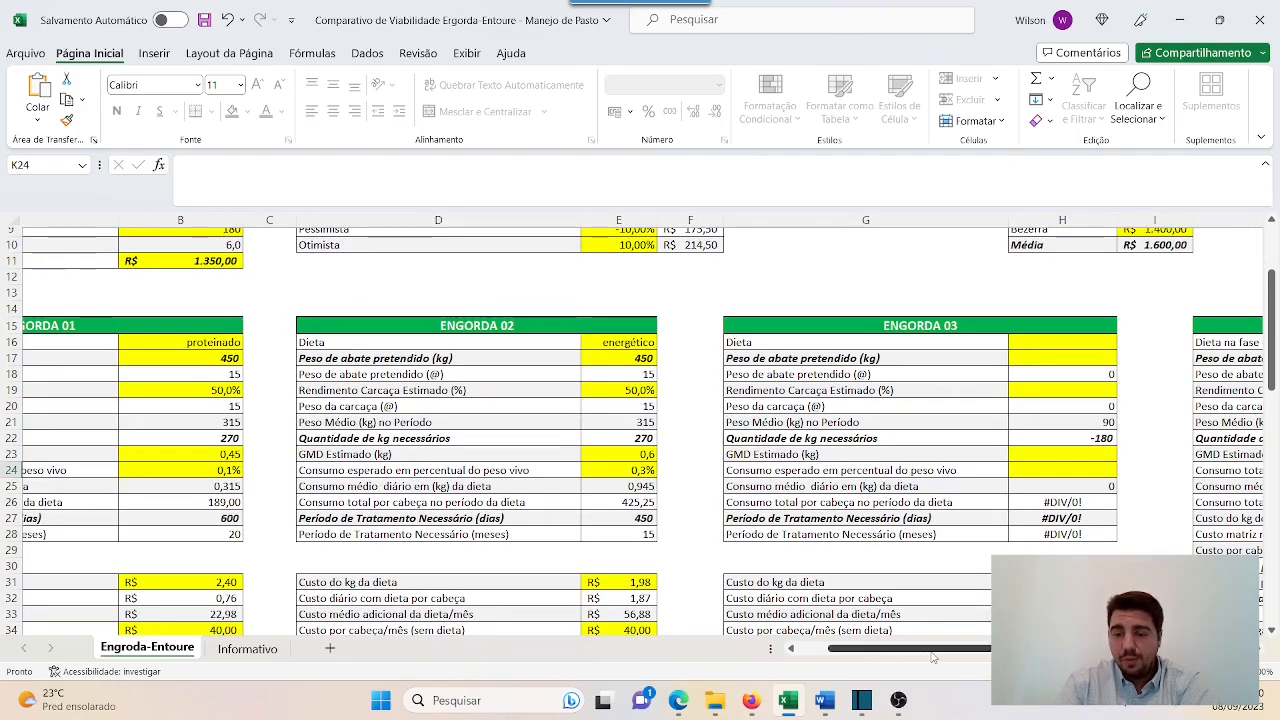
pyautogui.moveTo(932, 657); pyautogui.dragTo(993, 648)
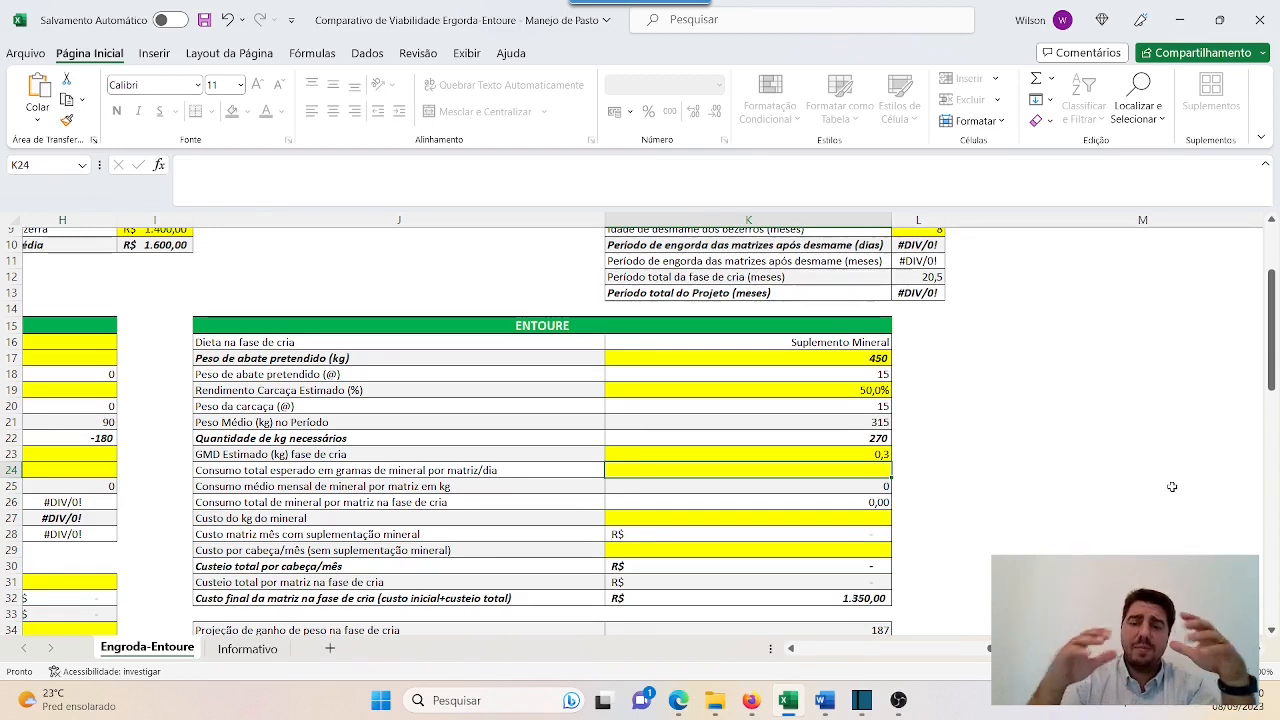
pyautogui.write('150')
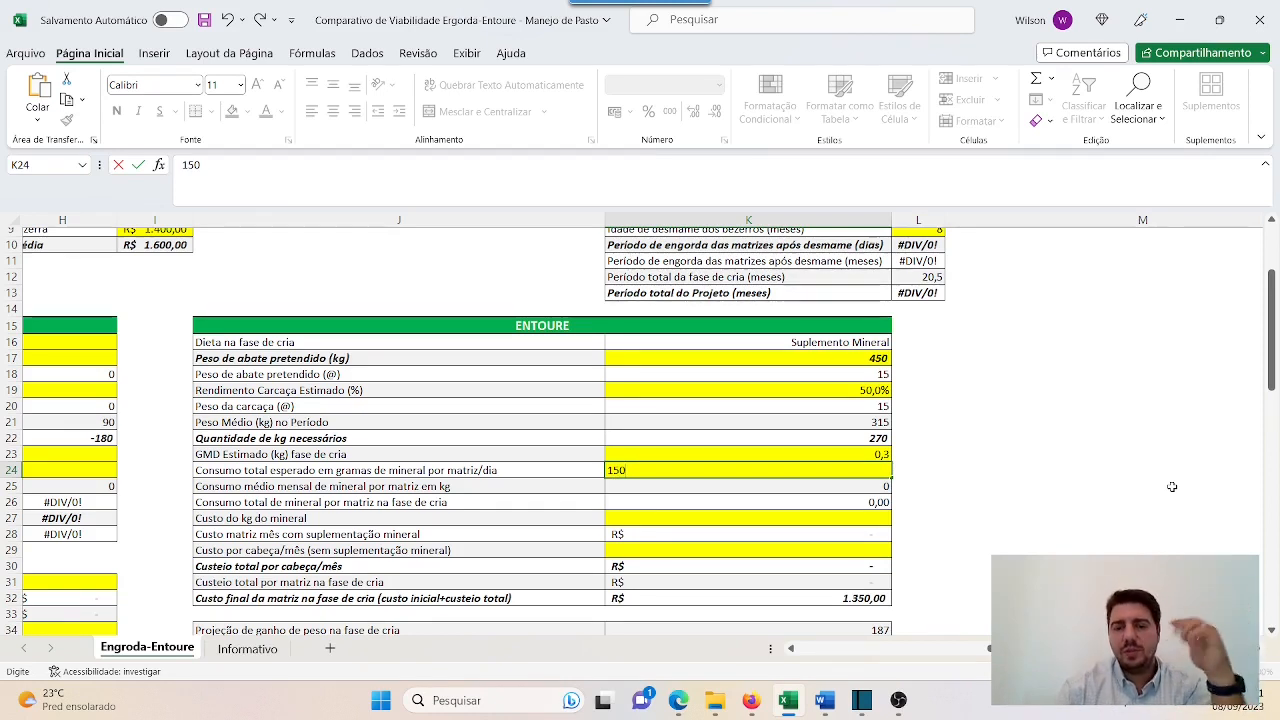
pyautogui.press('Return')
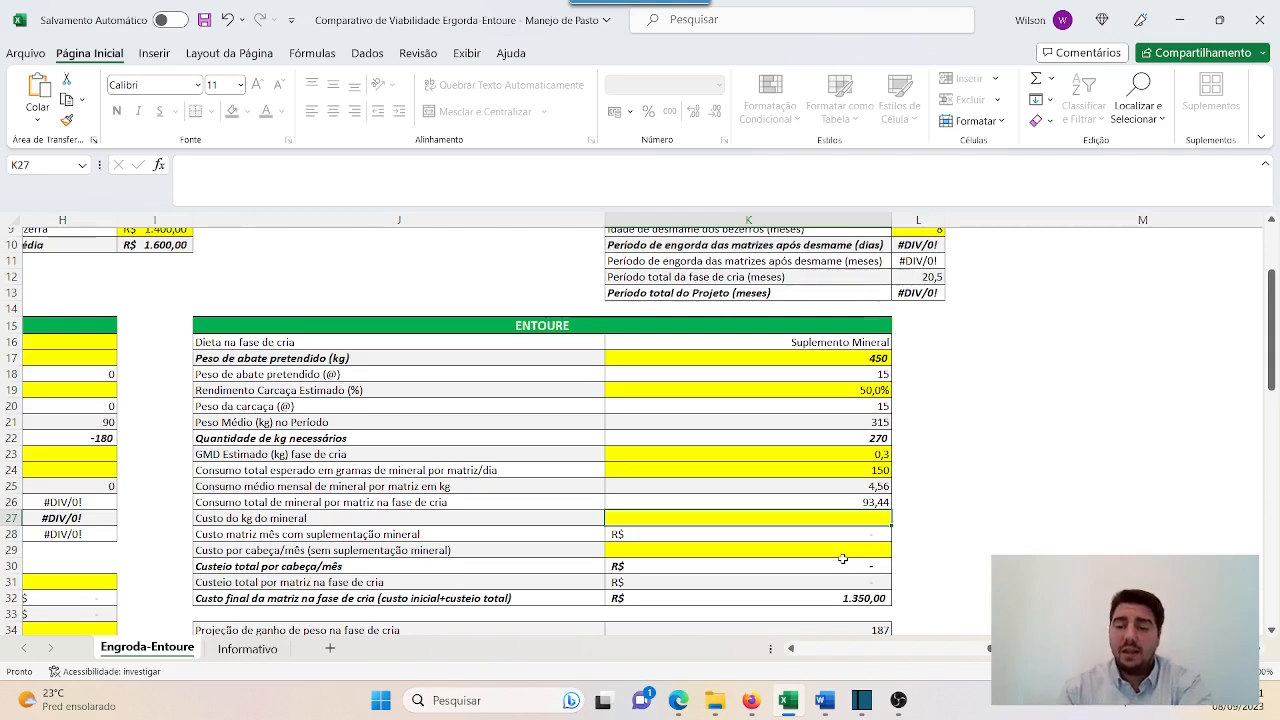
# Step: Set the breeding-phase mineral cost to R$ 3,30 per kg and the monthly cost per head without mineral supplementation to R$ 40,00
pyautogui.write('3,30')
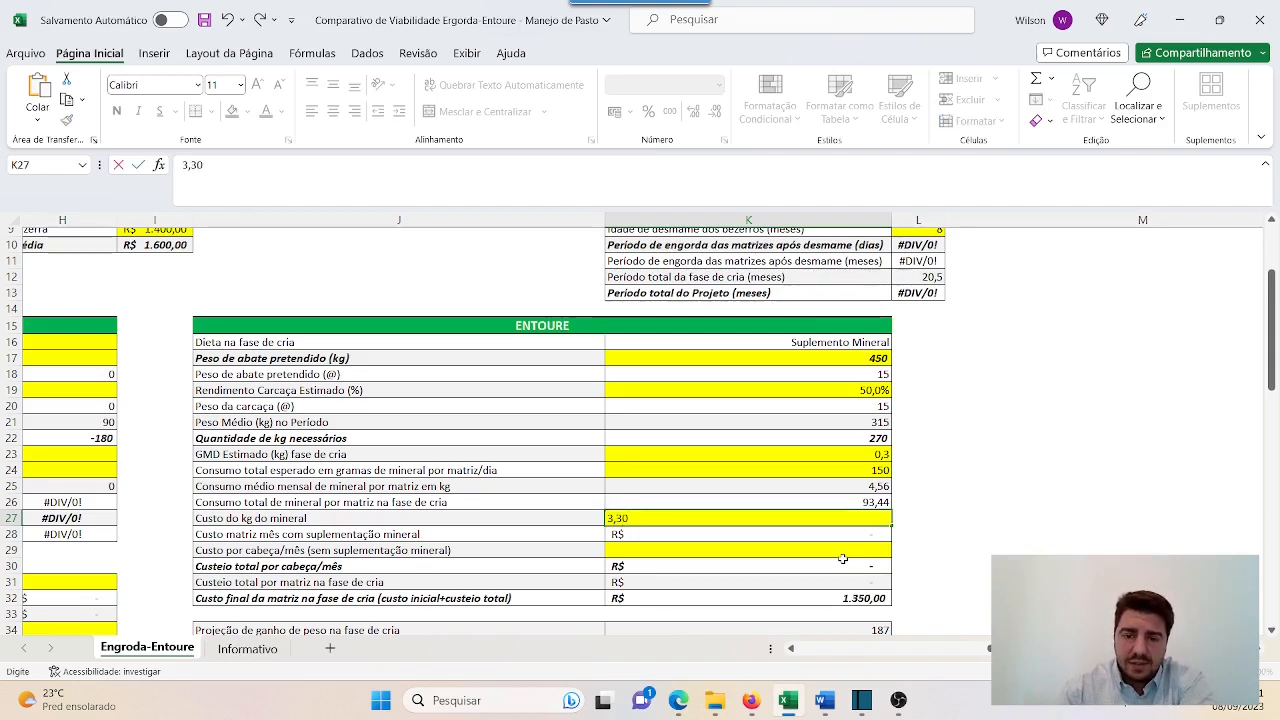
pyautogui.click(844, 556)
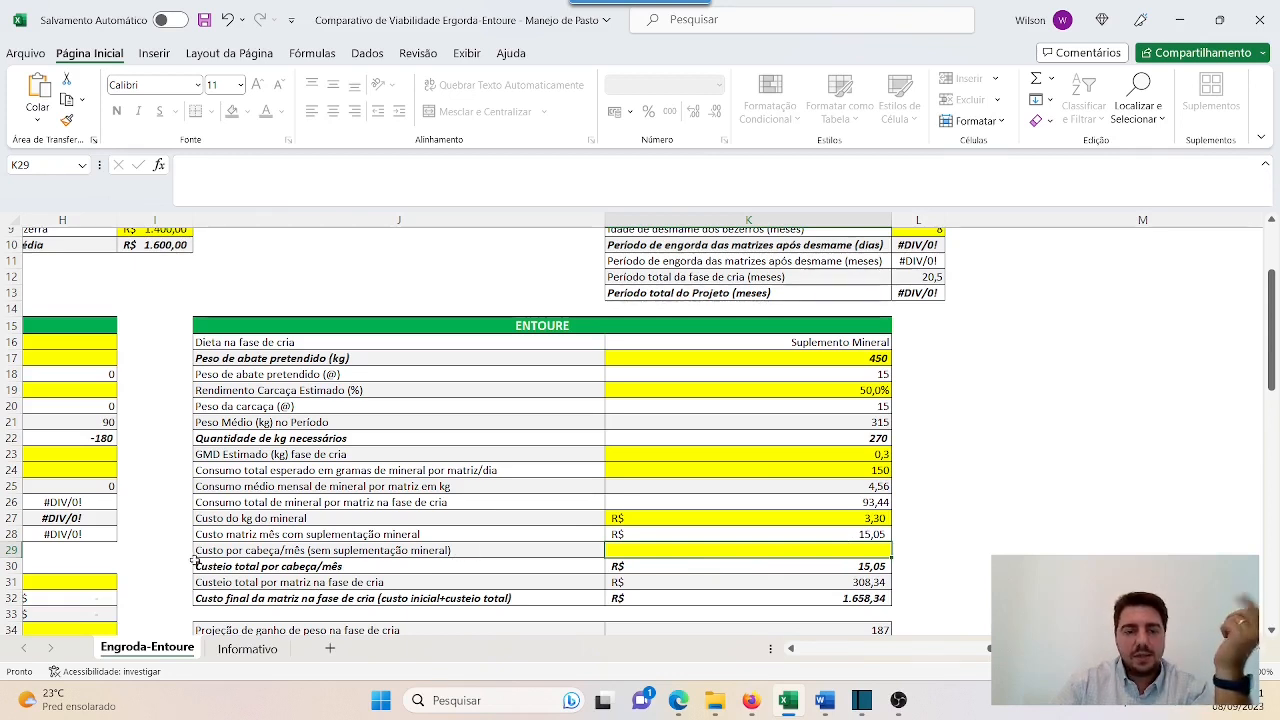
pyautogui.write('40')
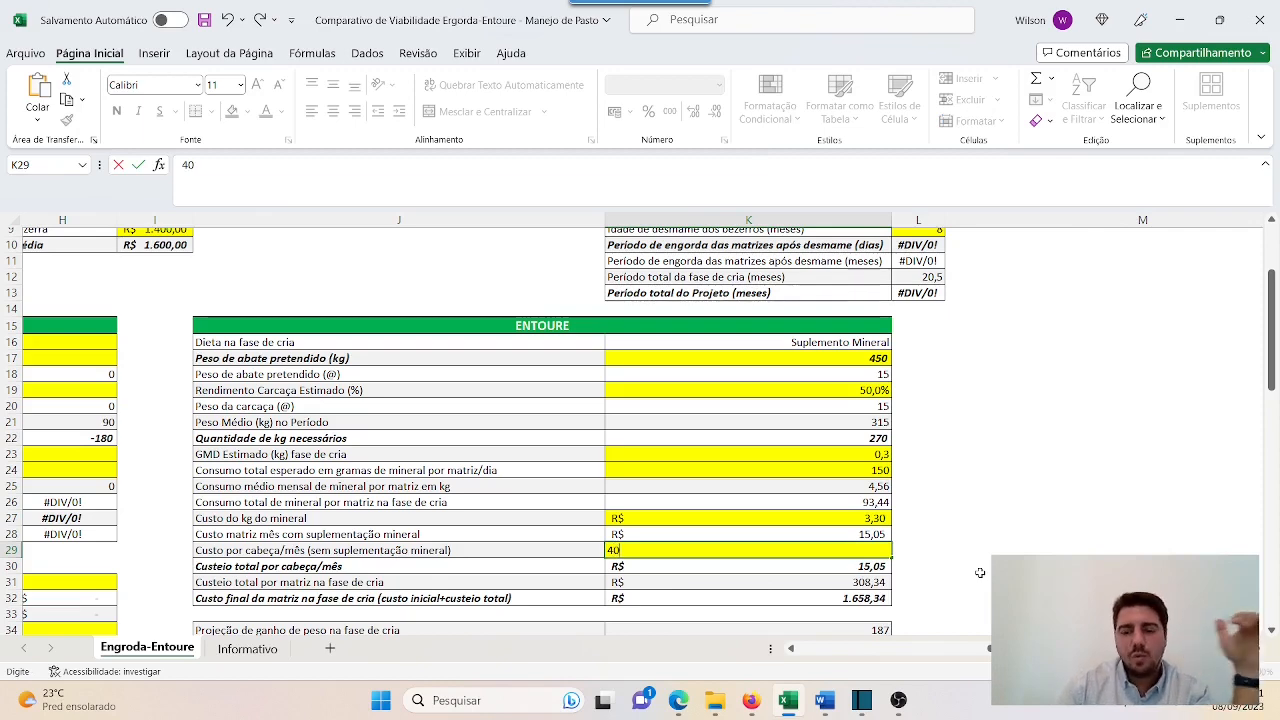
pyautogui.press('Return')
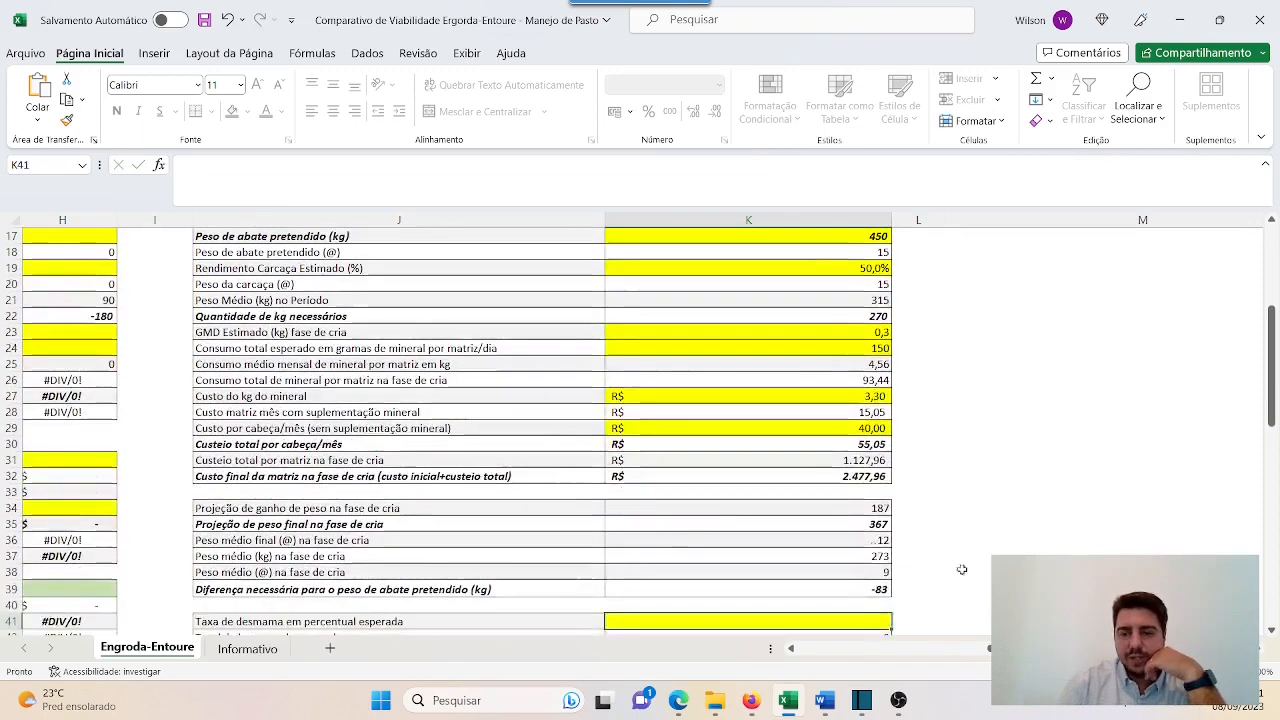
# Step: Set the expected weaning rate in the ENTOURE table to 70%
pyautogui.scroll(-1, 795, 496)
pyautogui.scroll(-2, 678, 439)
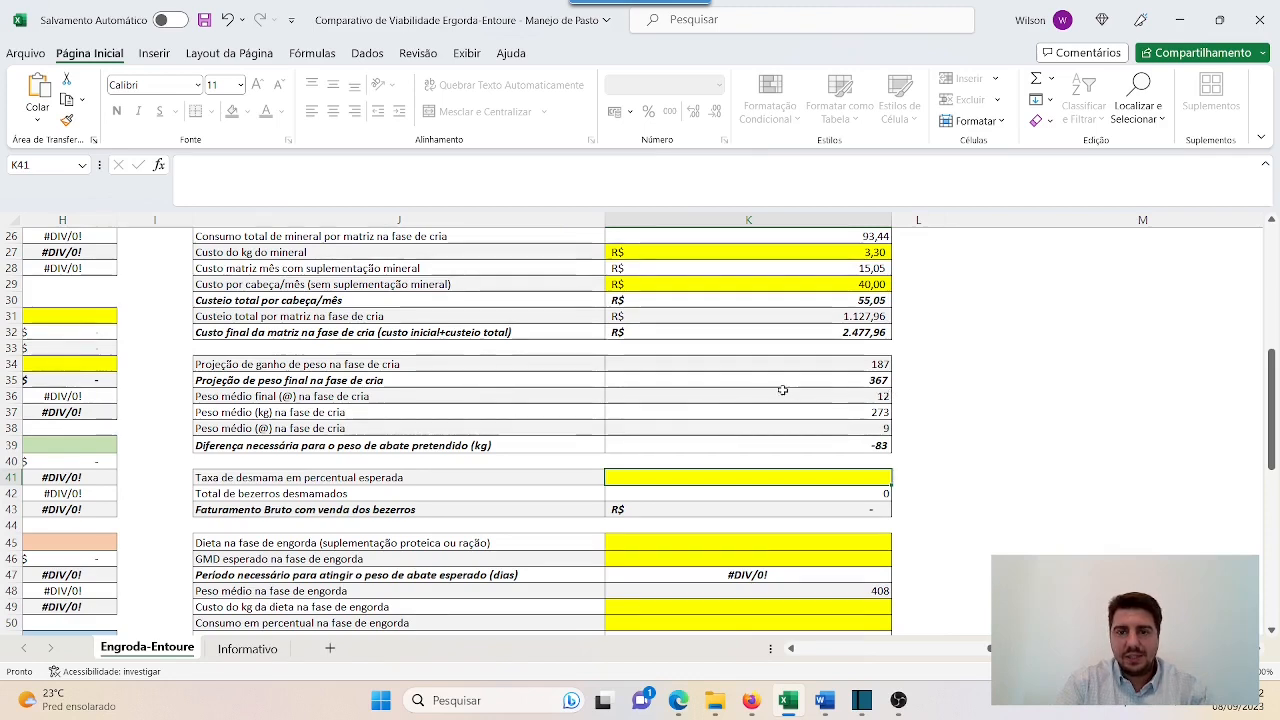
pyautogui.scroll(-1, 765, 380)
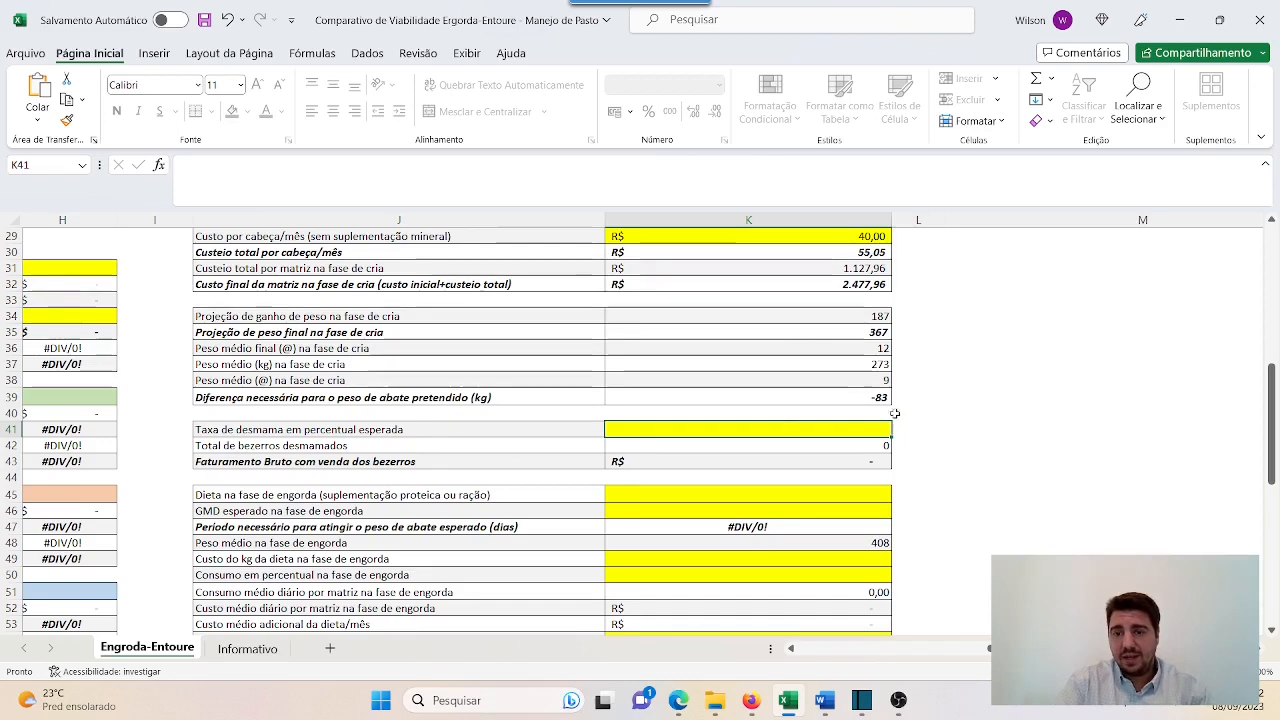
pyautogui.scroll(-1, 885, 410)
pyautogui.scroll(-1, 885, 410)
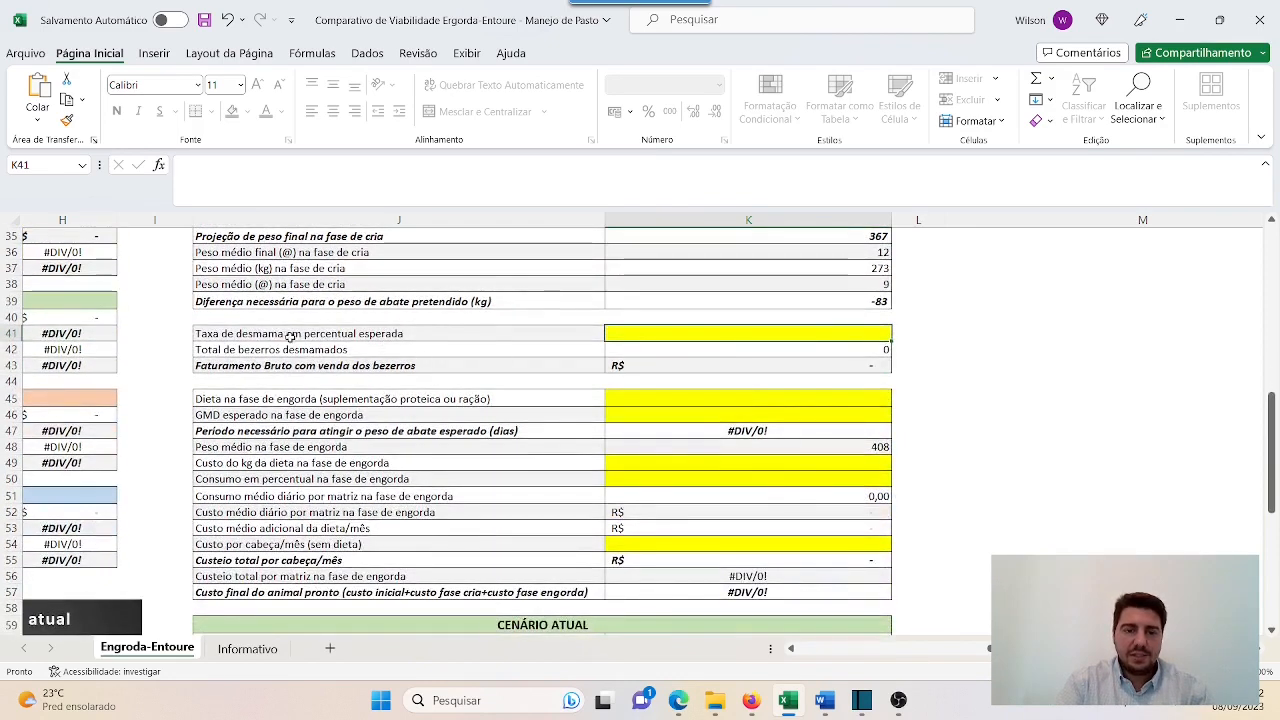
pyautogui.scroll(-1, 513, 432)
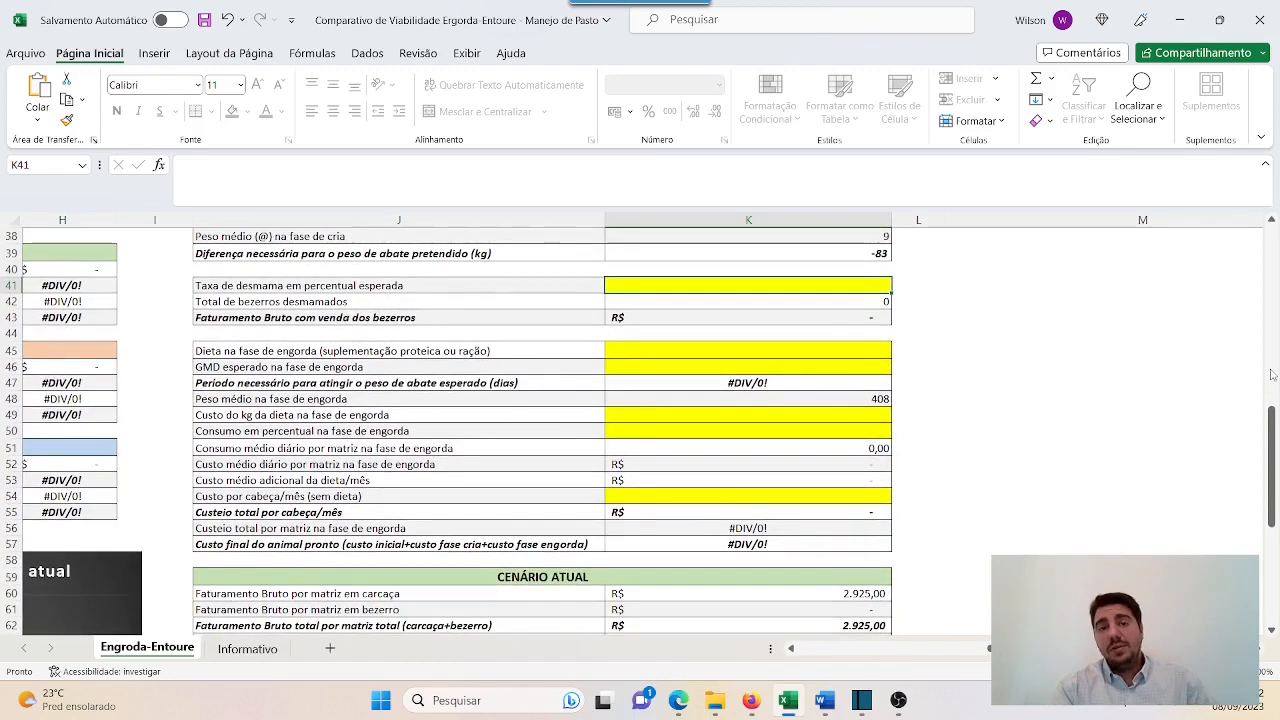
pyautogui.write('70')
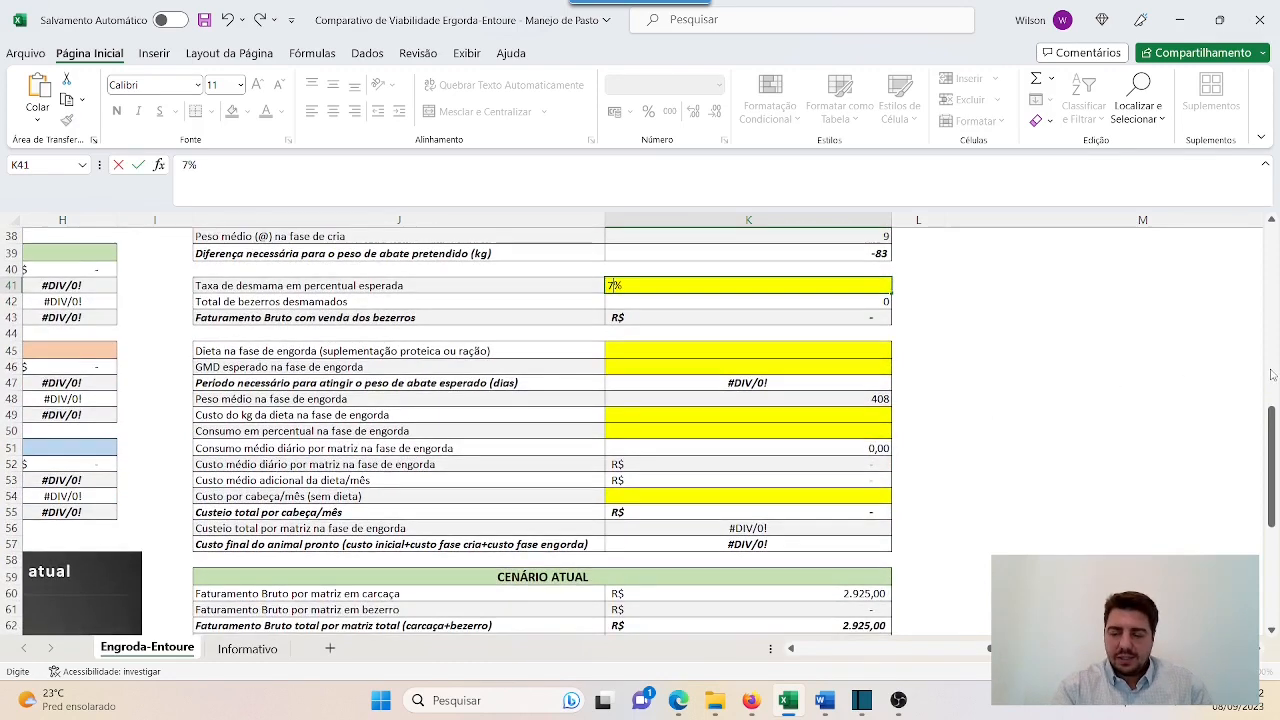
pyautogui.press('Return')
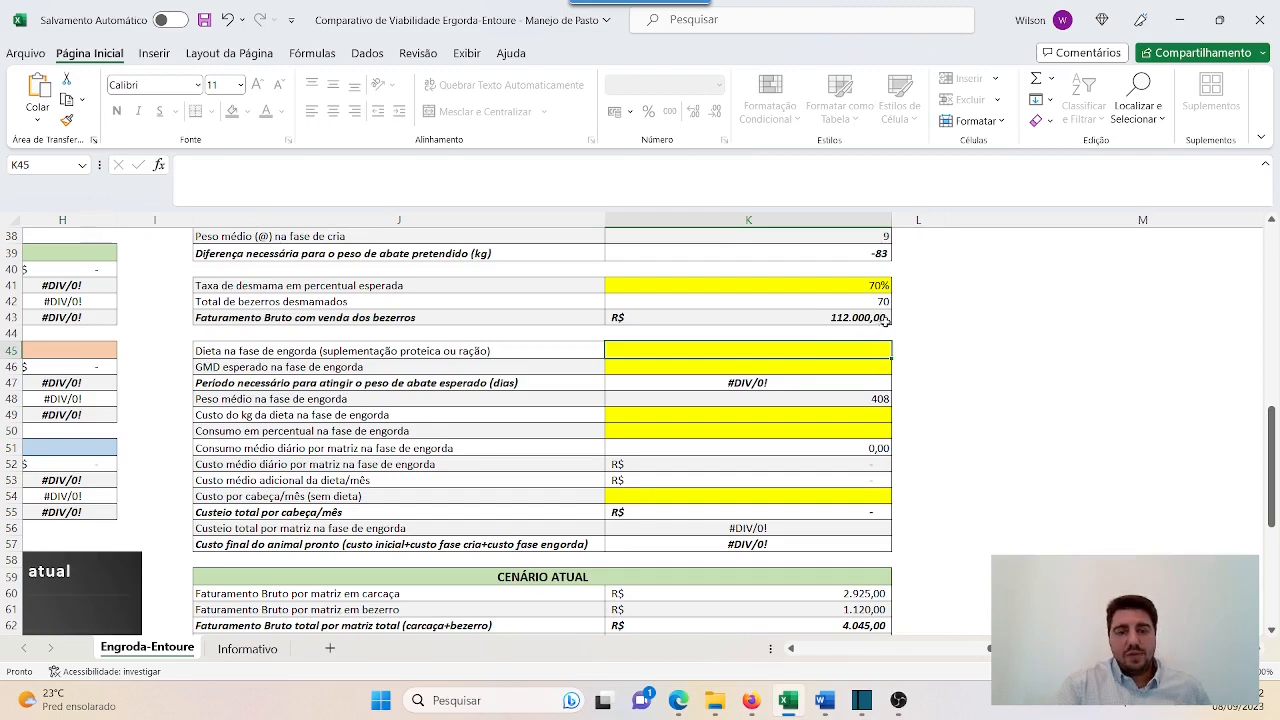
# Step: For ENTOURE's fattening phase, enter energético as the diet and 0,6 as the expected GMD
pyautogui.scroll(-1, 280, 362)
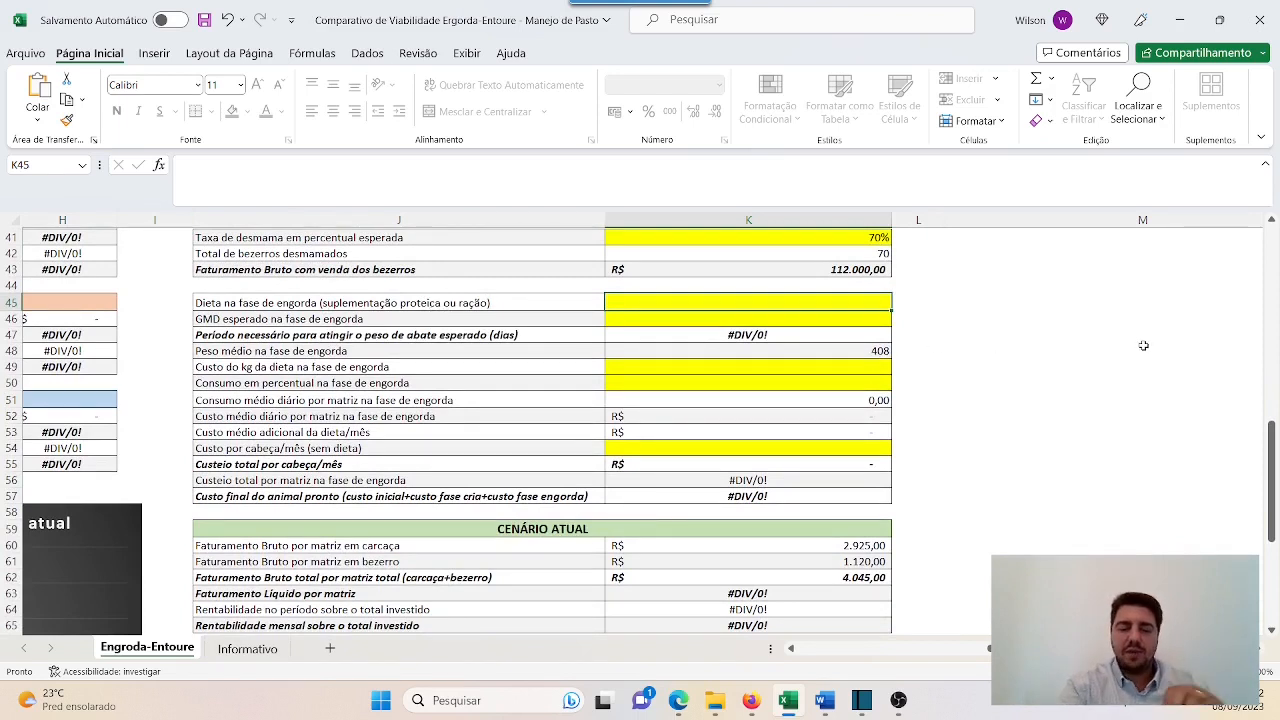
pyautogui.write('ener')
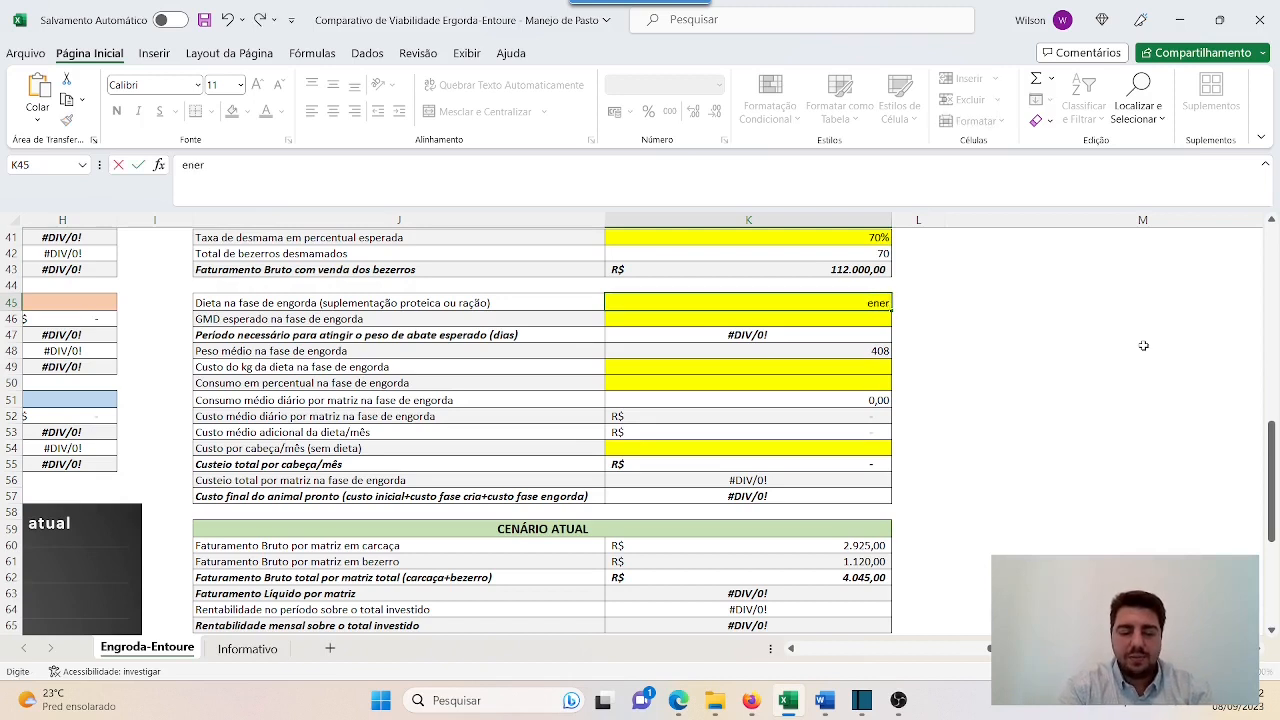
pyautogui.write('gético')
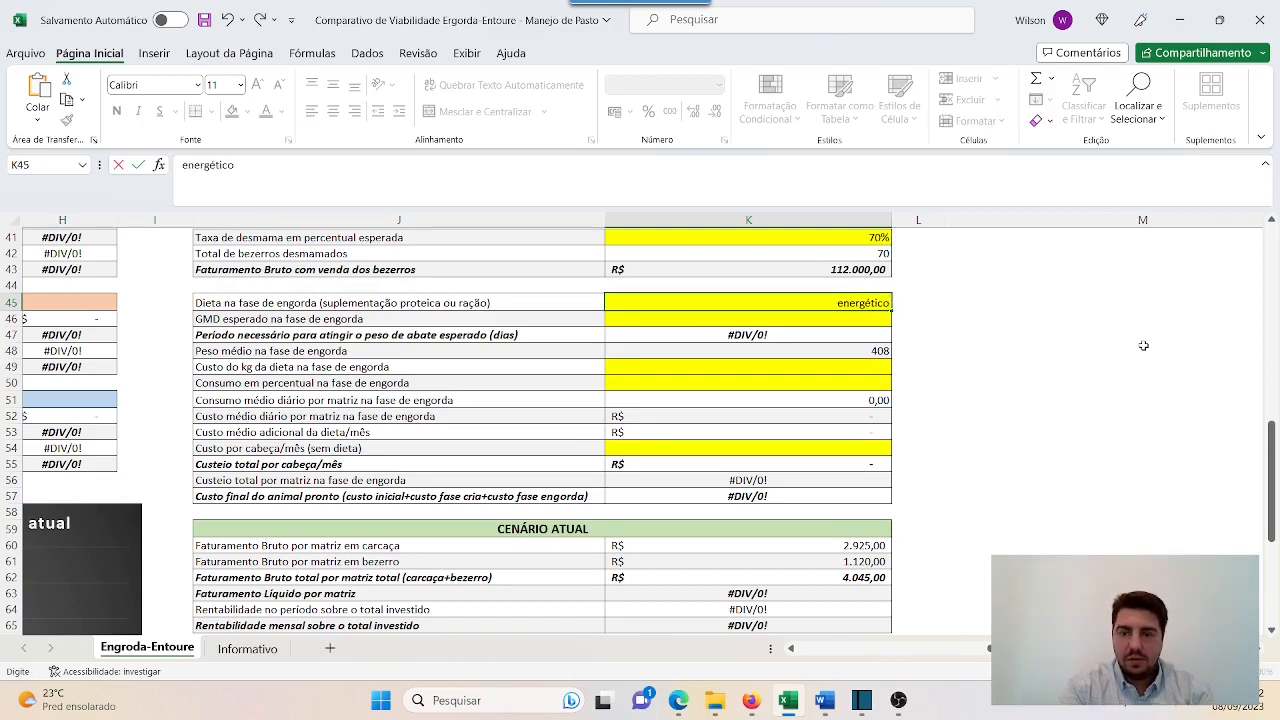
pyautogui.press('Return')
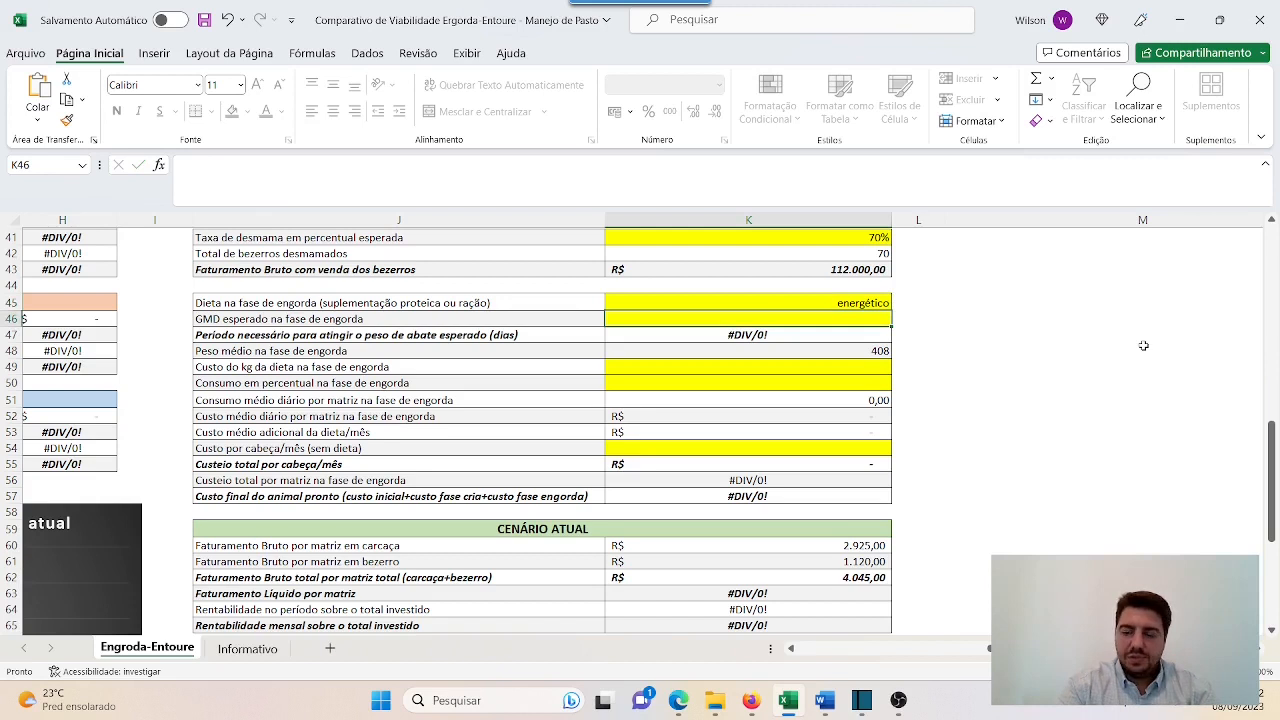
pyautogui.write('0,6')
pyautogui.press('Return')
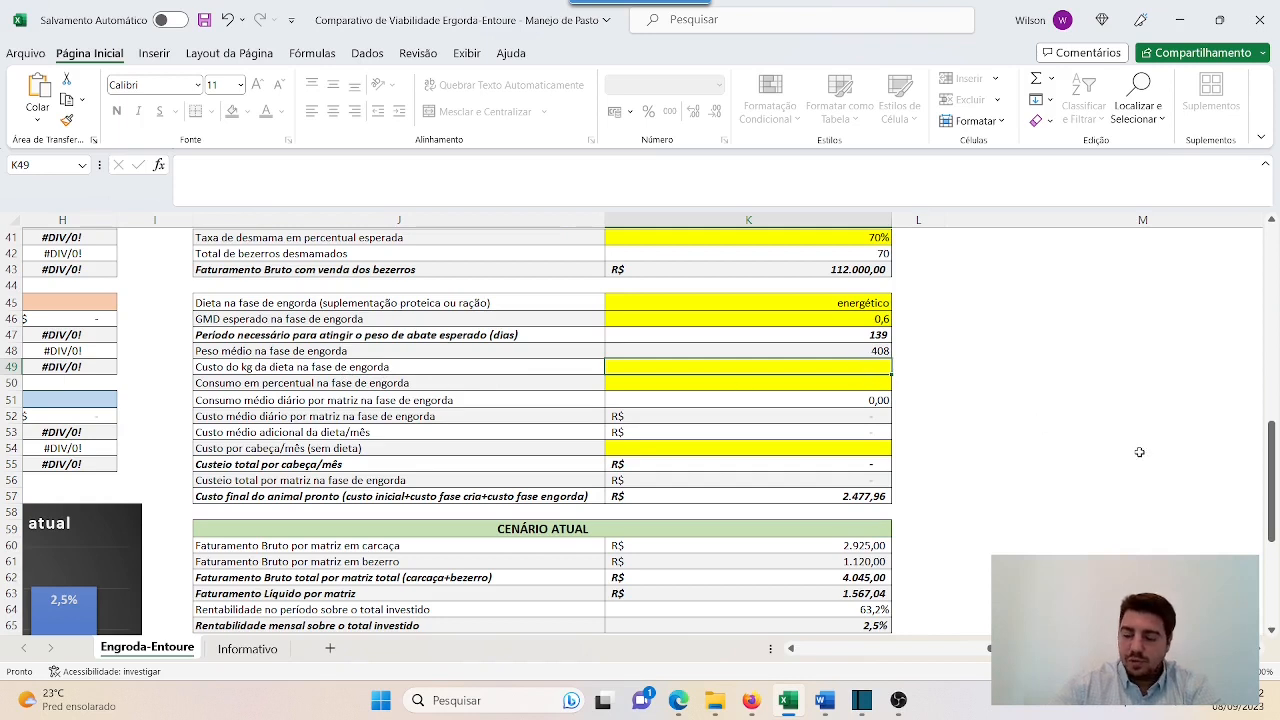
# Step: Complete ENTOURE's fattening-phase inputs with a diet cost of R$ 1,98 per kg, 0,3% consumption and R$ 40,00 monthly cost per head without diet
pyautogui.write('1,98')
pyautogui.press('Return')
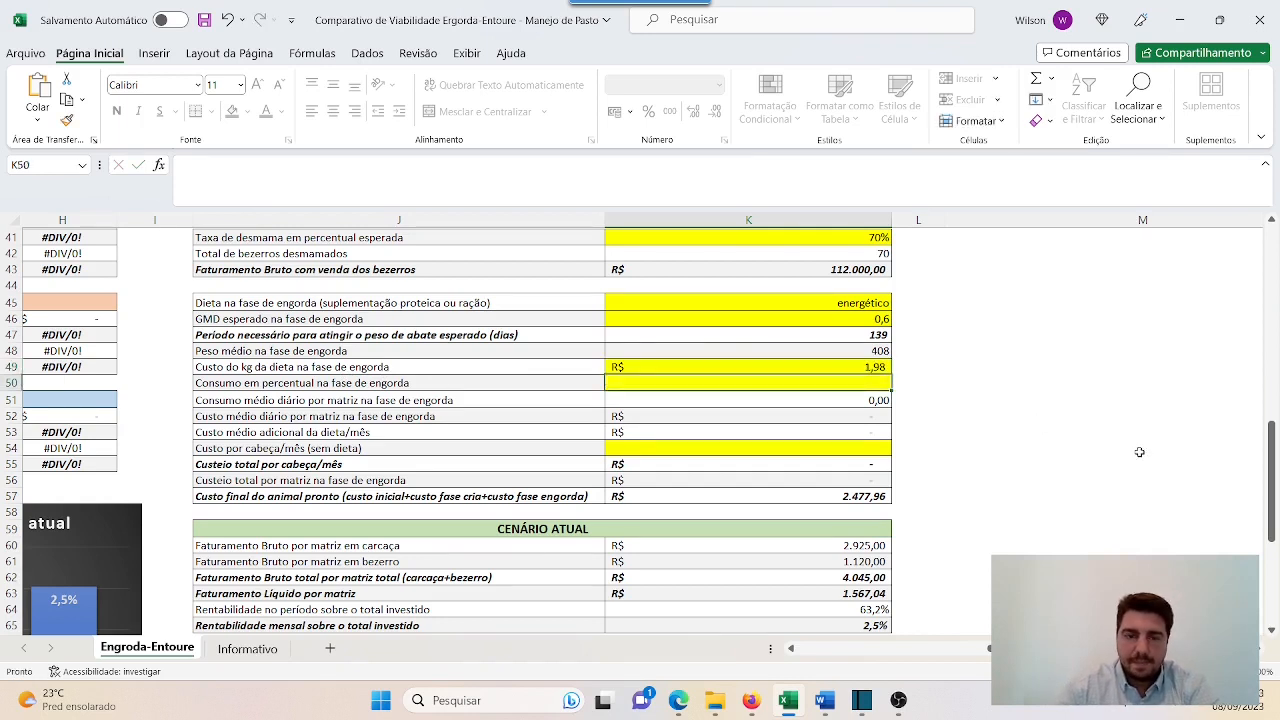
pyautogui.write('0,3')
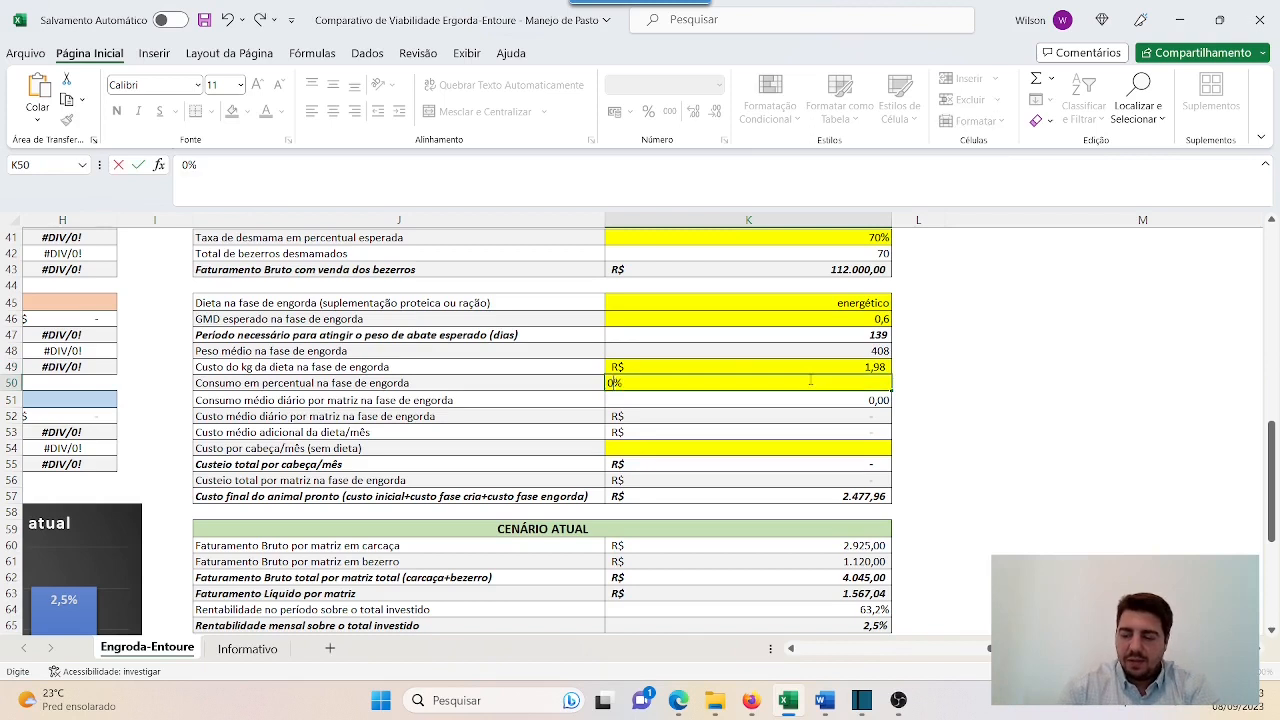
pyautogui.press('Return')
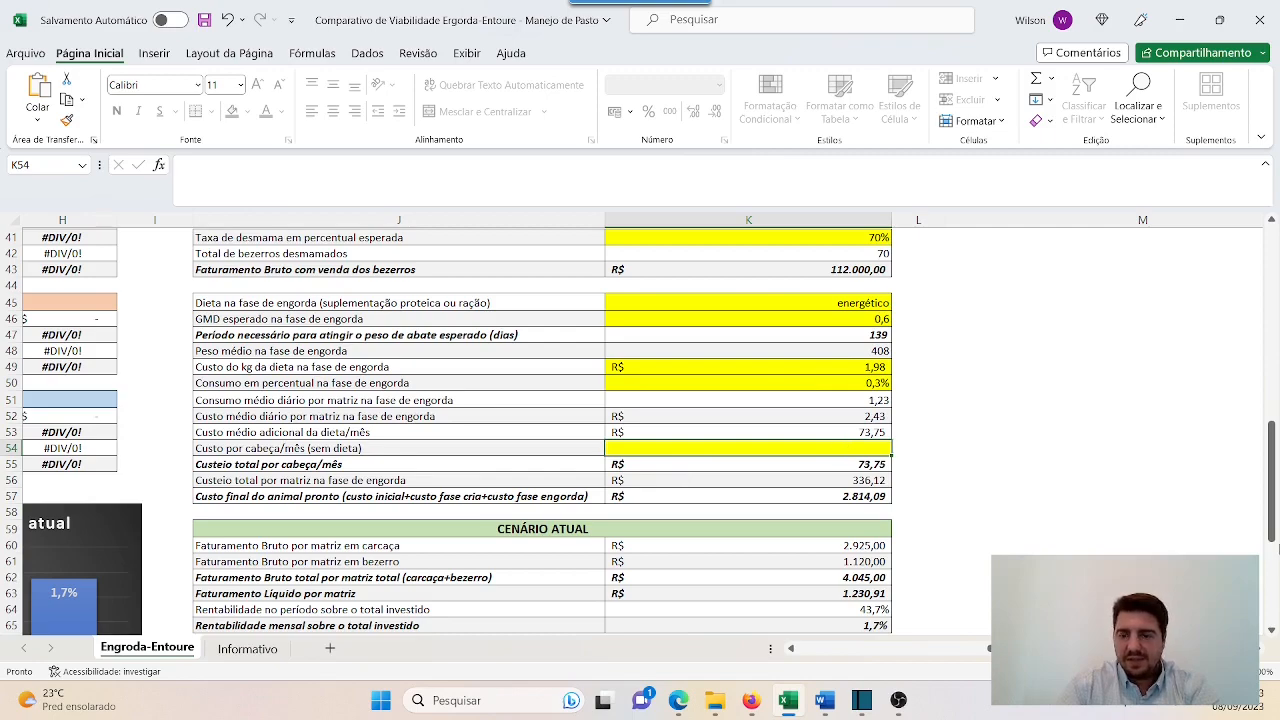
pyautogui.write('40')
pyautogui.press('Return')
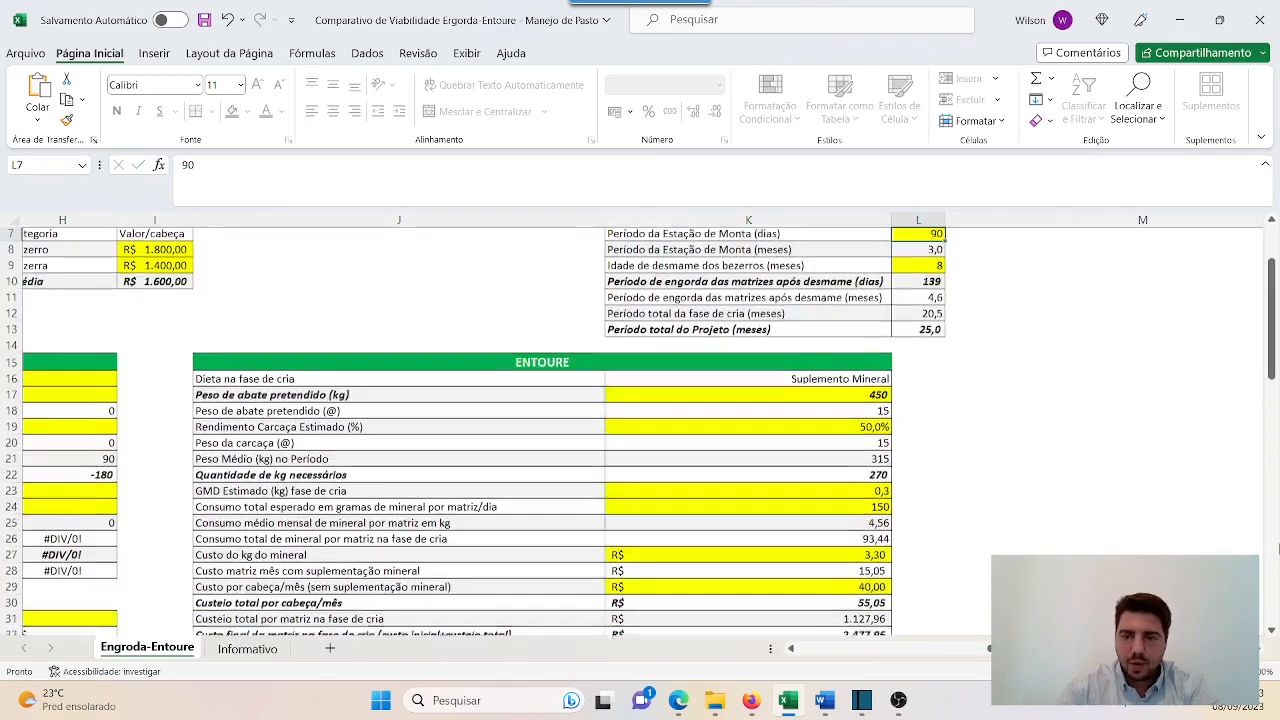
# Step: Review the ENTOURE final animal cost, net revenue and profitability in the current, pessimistic and optimistic scenarios
pyautogui.scroll(-8, 957, 466)
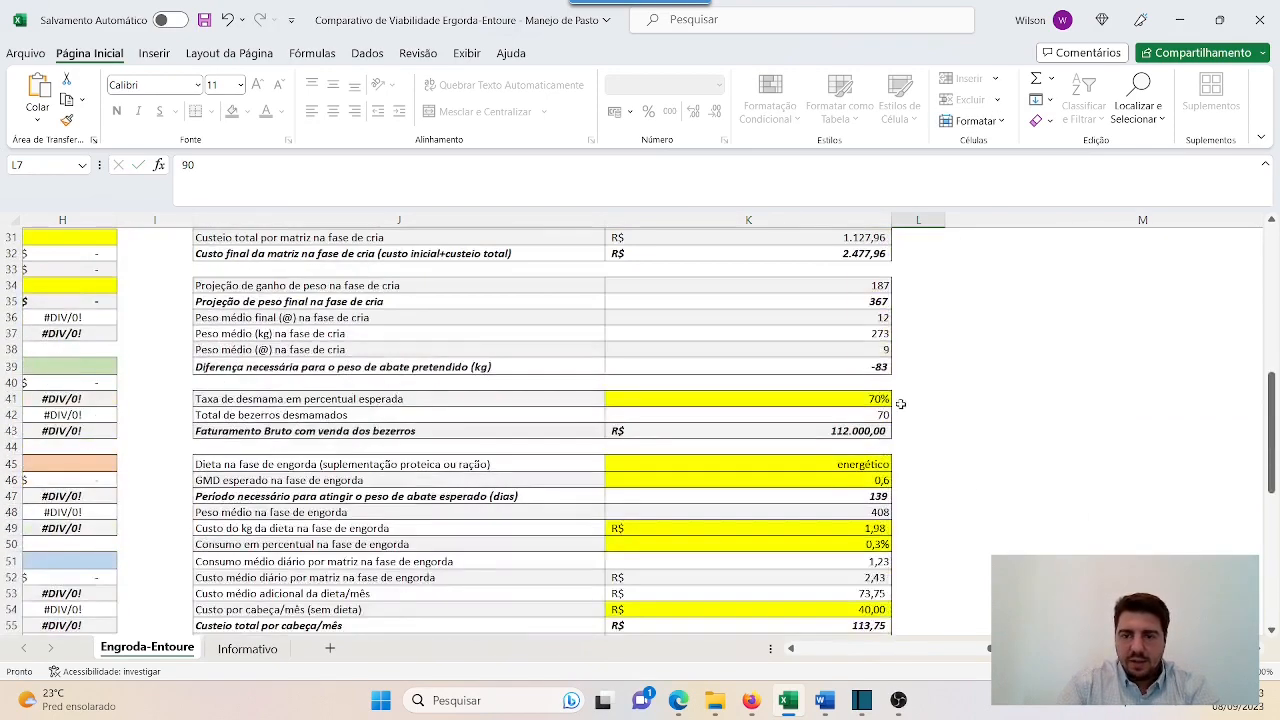
pyautogui.scroll(-7, 890, 402)
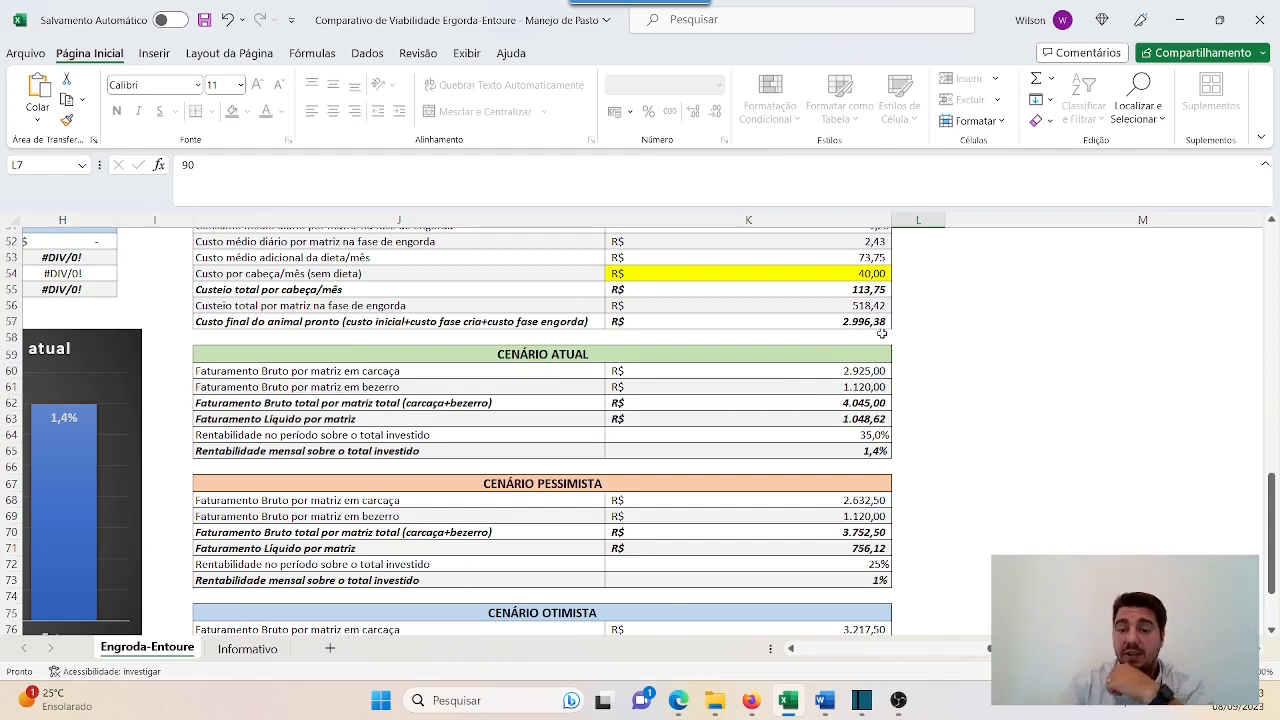
pyautogui.scroll(-1, 794, 341)
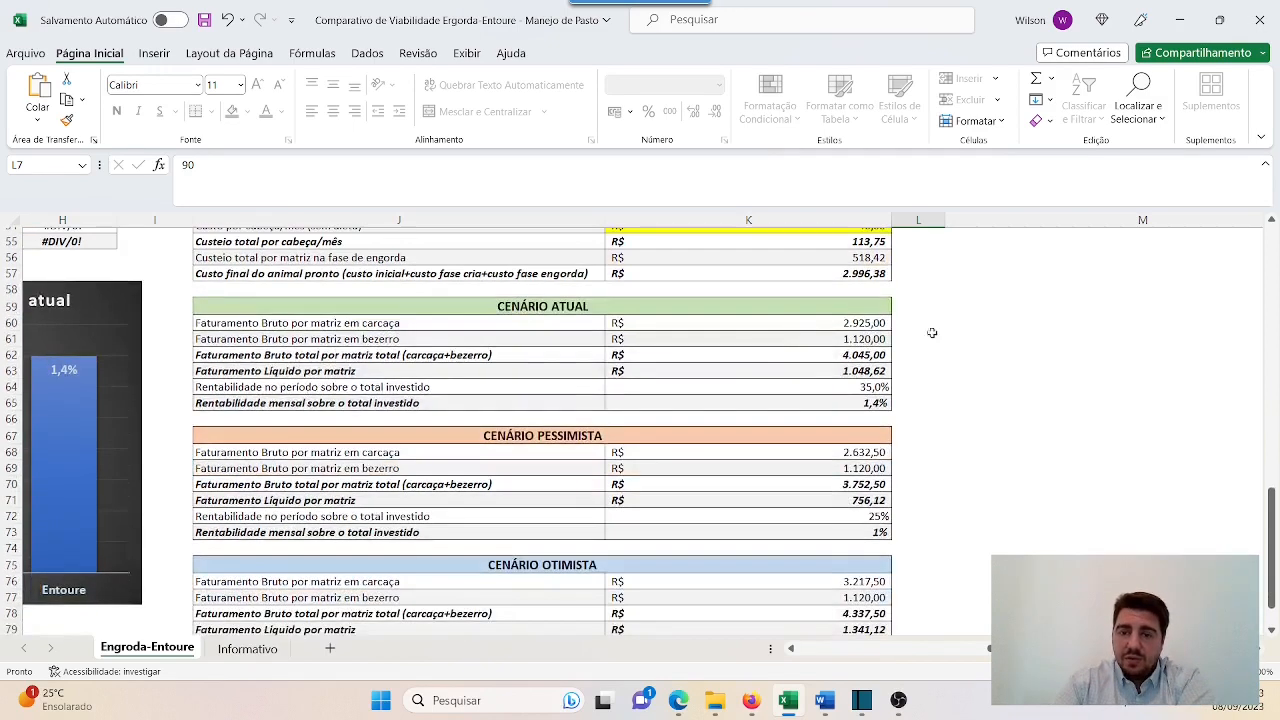
pyautogui.scroll(-1, 756, 357)
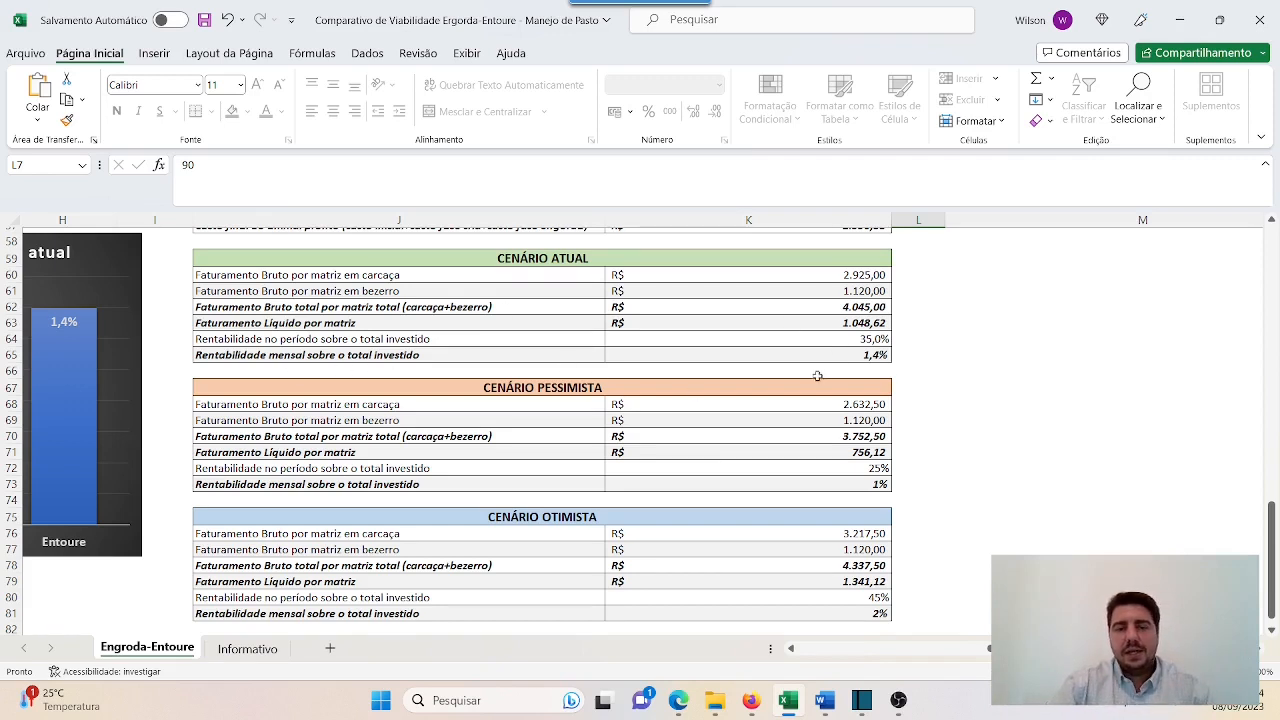
pyautogui.scroll(-3, 771, 347)
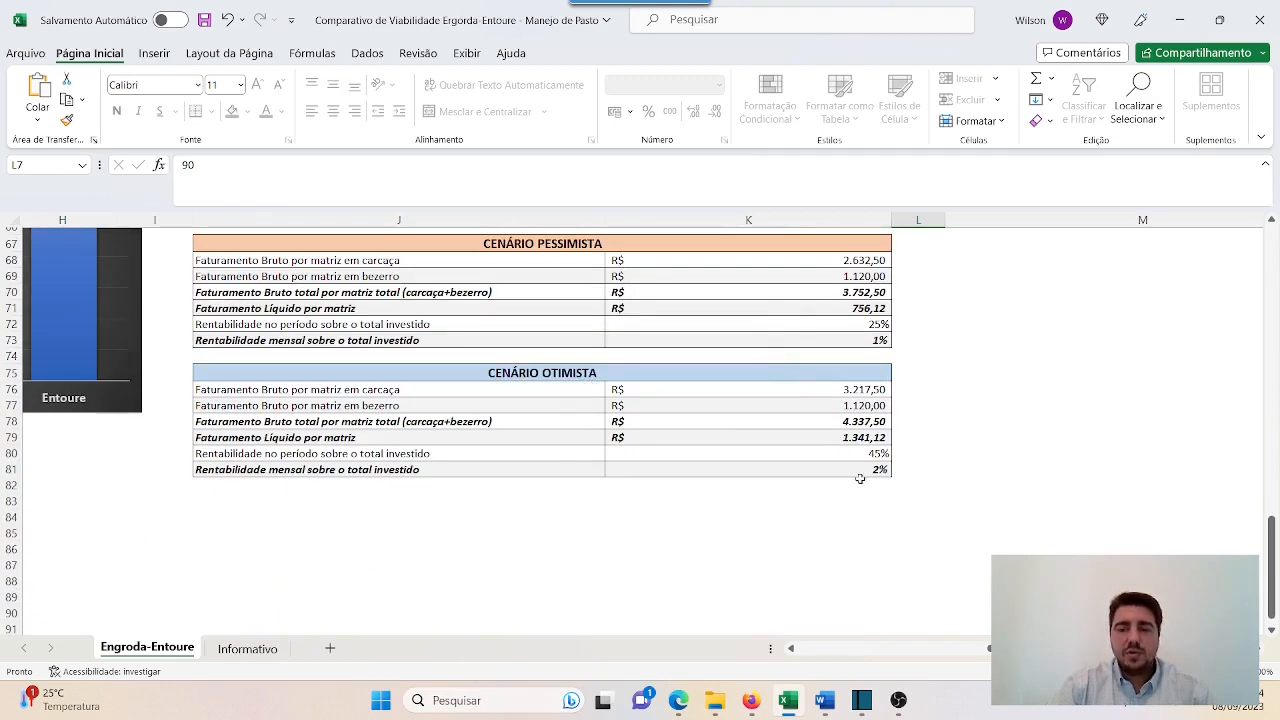
# Step: Compare the period and monthly profitability charts of the fattening options and Entoure, and review the Engorda scenario results and input tables
pyautogui.hscroll(-10, 782, 612)
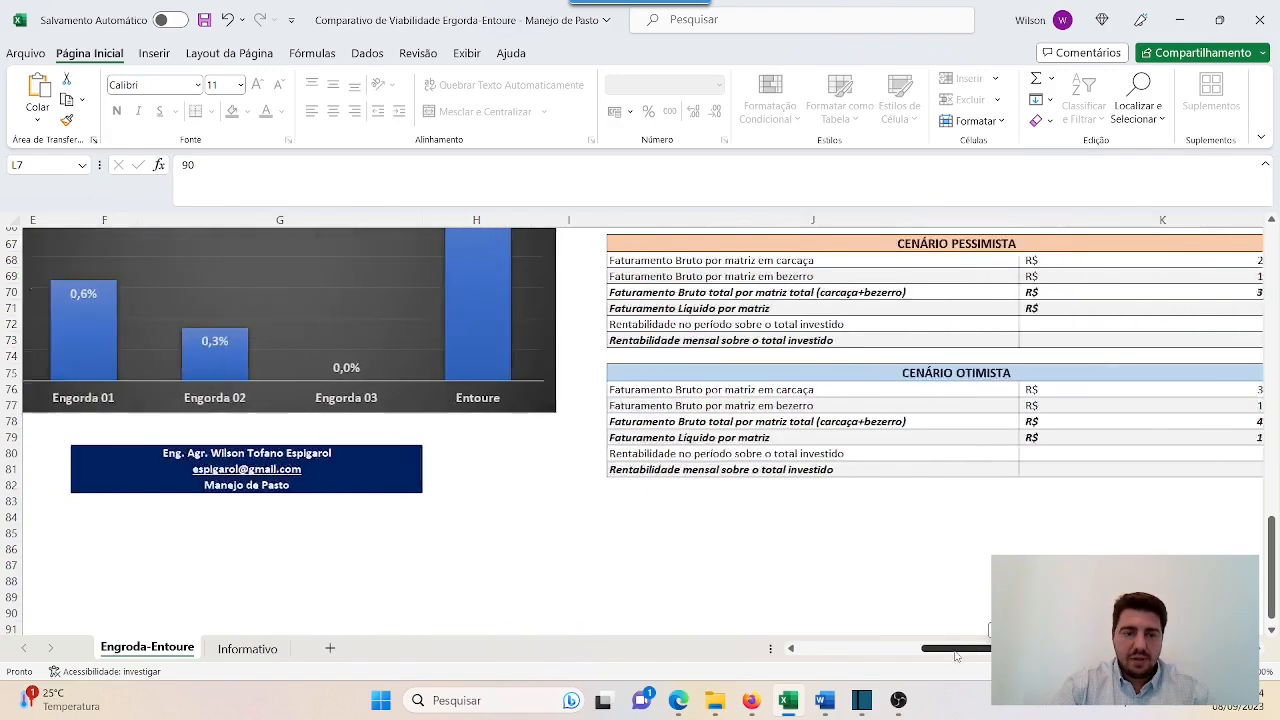
pyautogui.scroll(2, 592, 556)
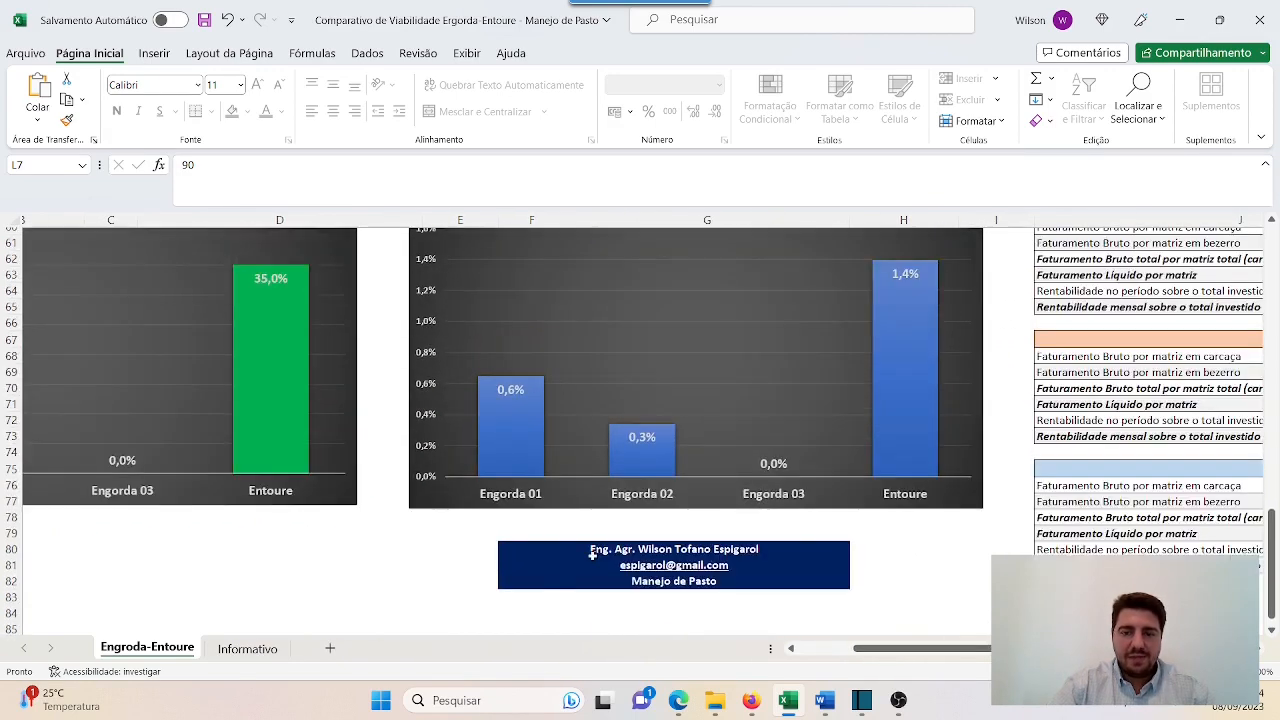
pyautogui.scroll(1, 628, 487)
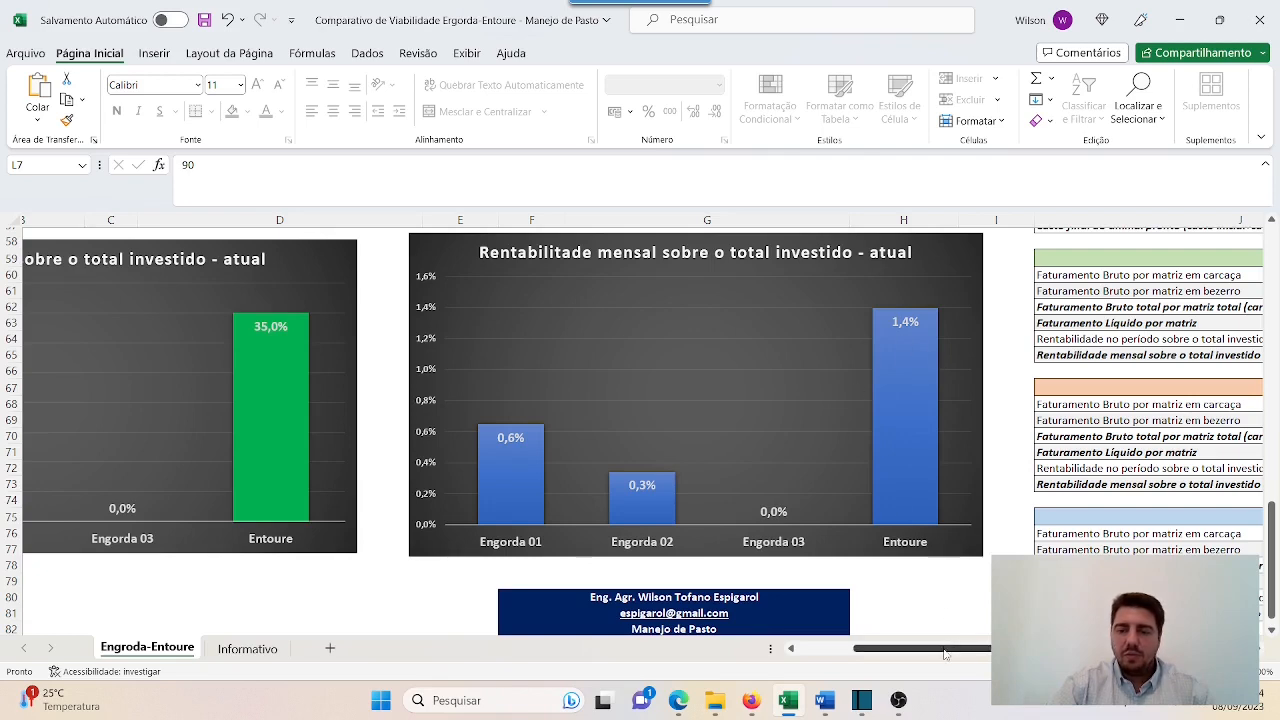
pyautogui.moveTo(947, 659); pyautogui.dragTo(900, 655)
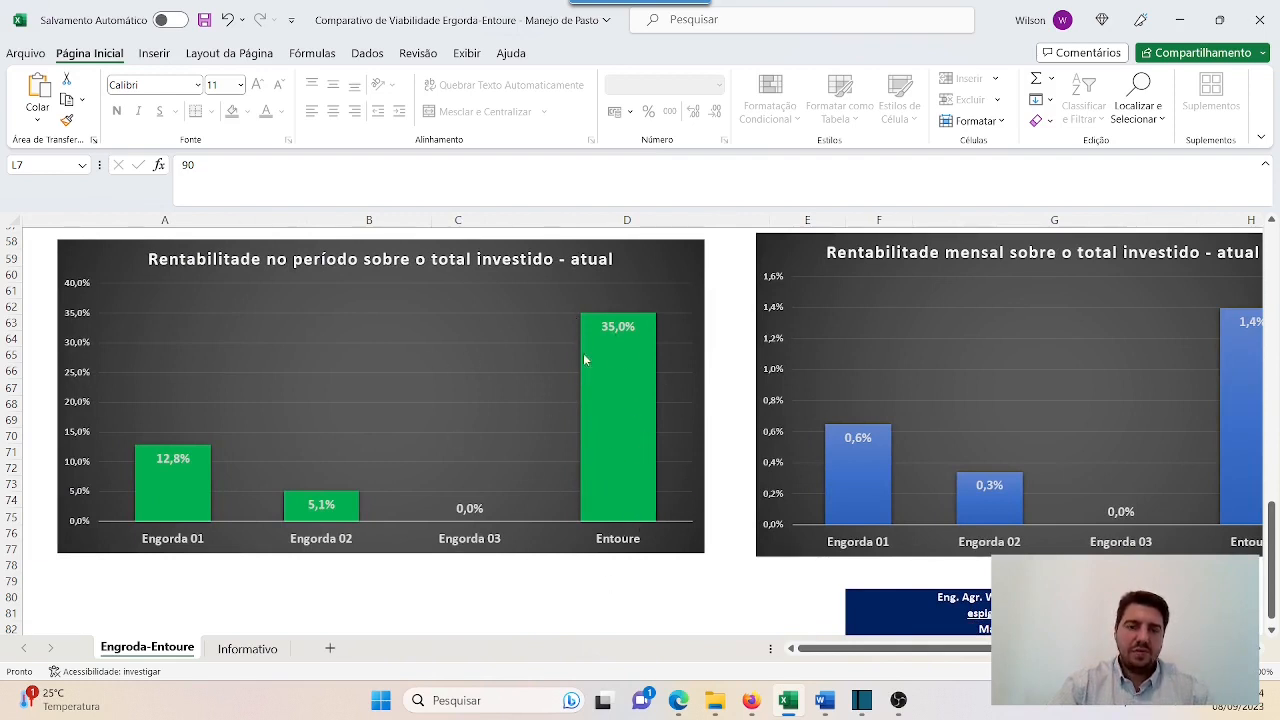
pyautogui.moveTo(897, 656); pyautogui.dragTo(913, 650)
pyautogui.scroll(3, 736, 590)
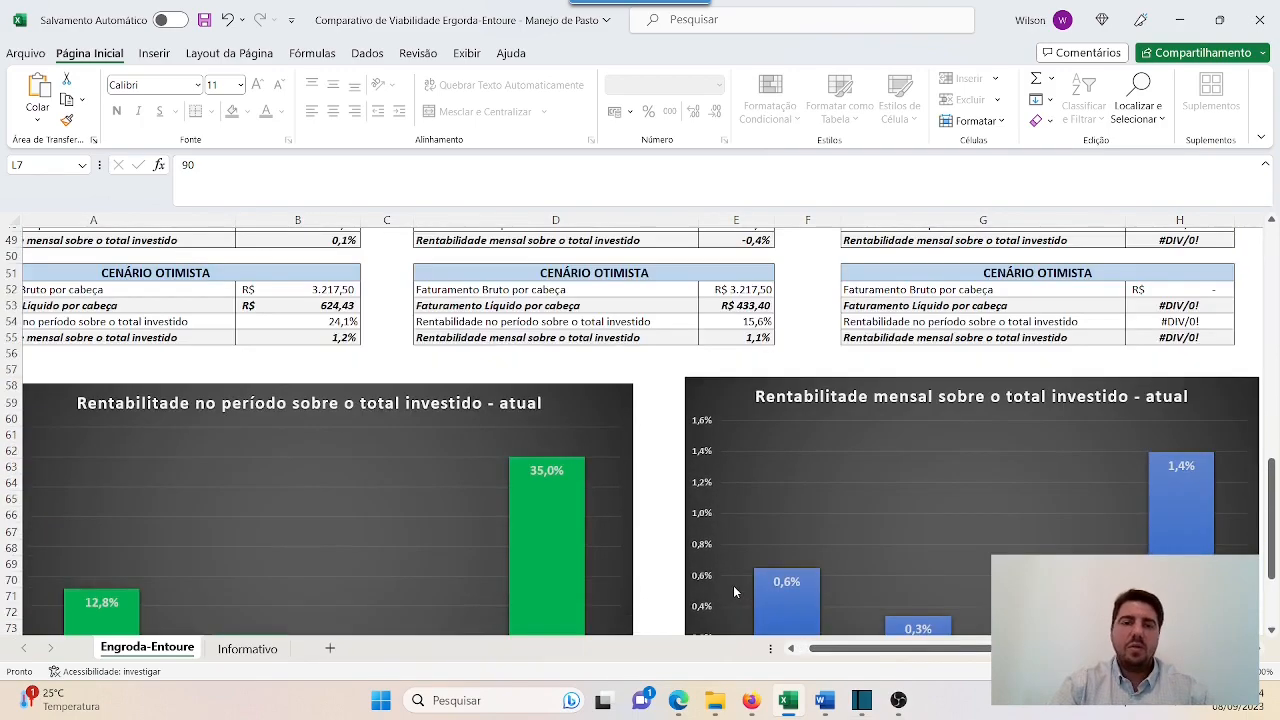
pyautogui.scroll(6, 733, 585)
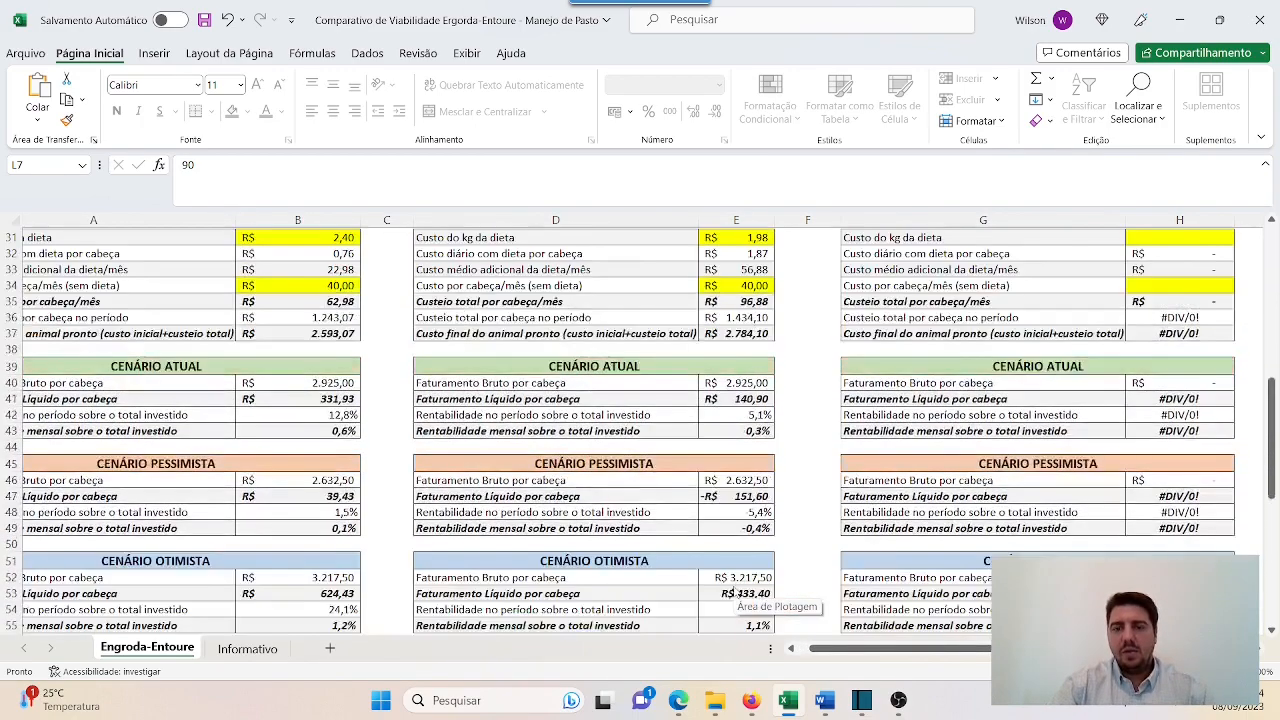
pyautogui.scroll(10, 736, 593)
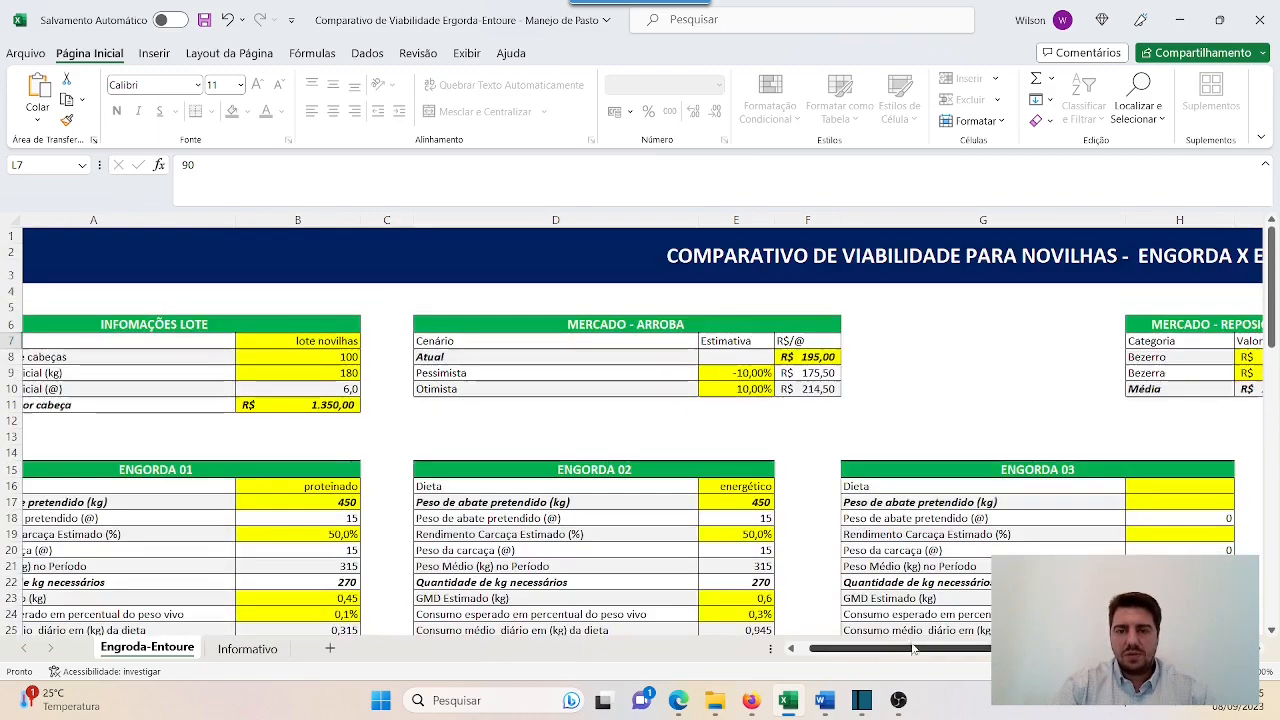
pyautogui.moveTo(910, 651); pyautogui.dragTo(900, 651)
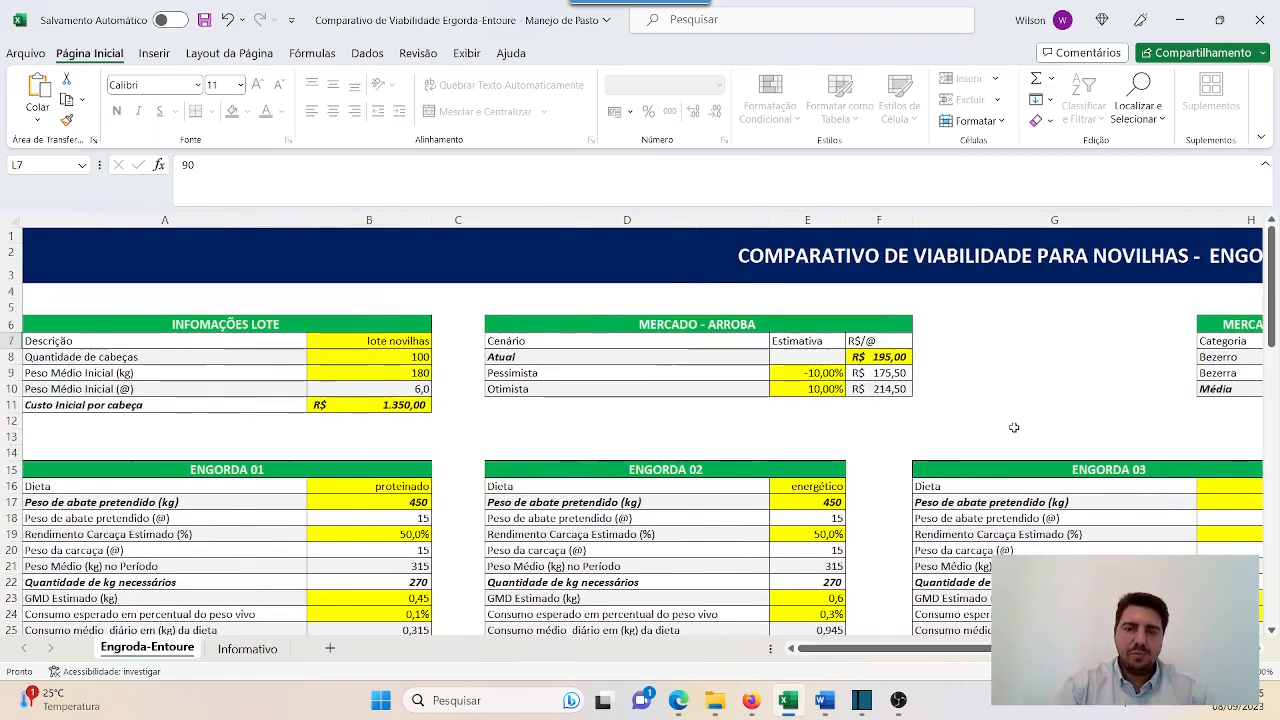